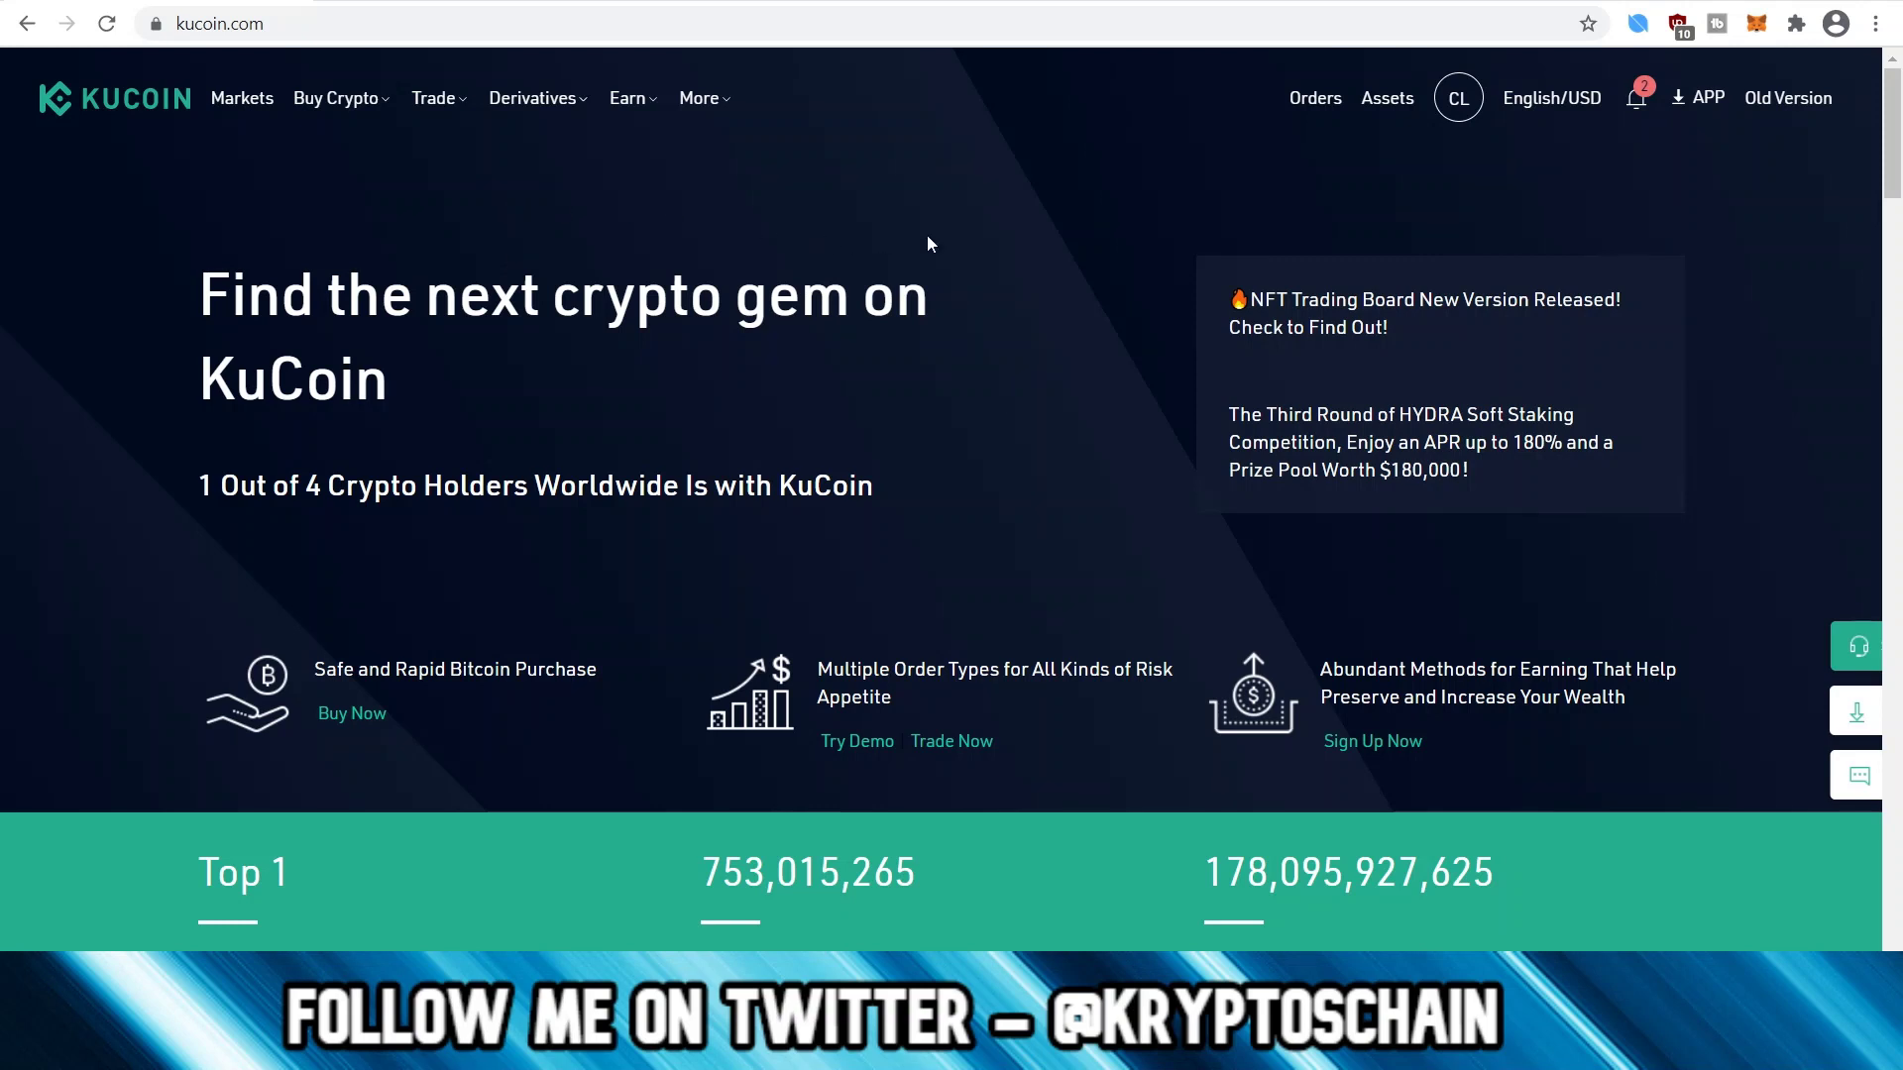
Step: Open the Main Account assets page and look over the listed coin balances
mouse_move(1386, 112)
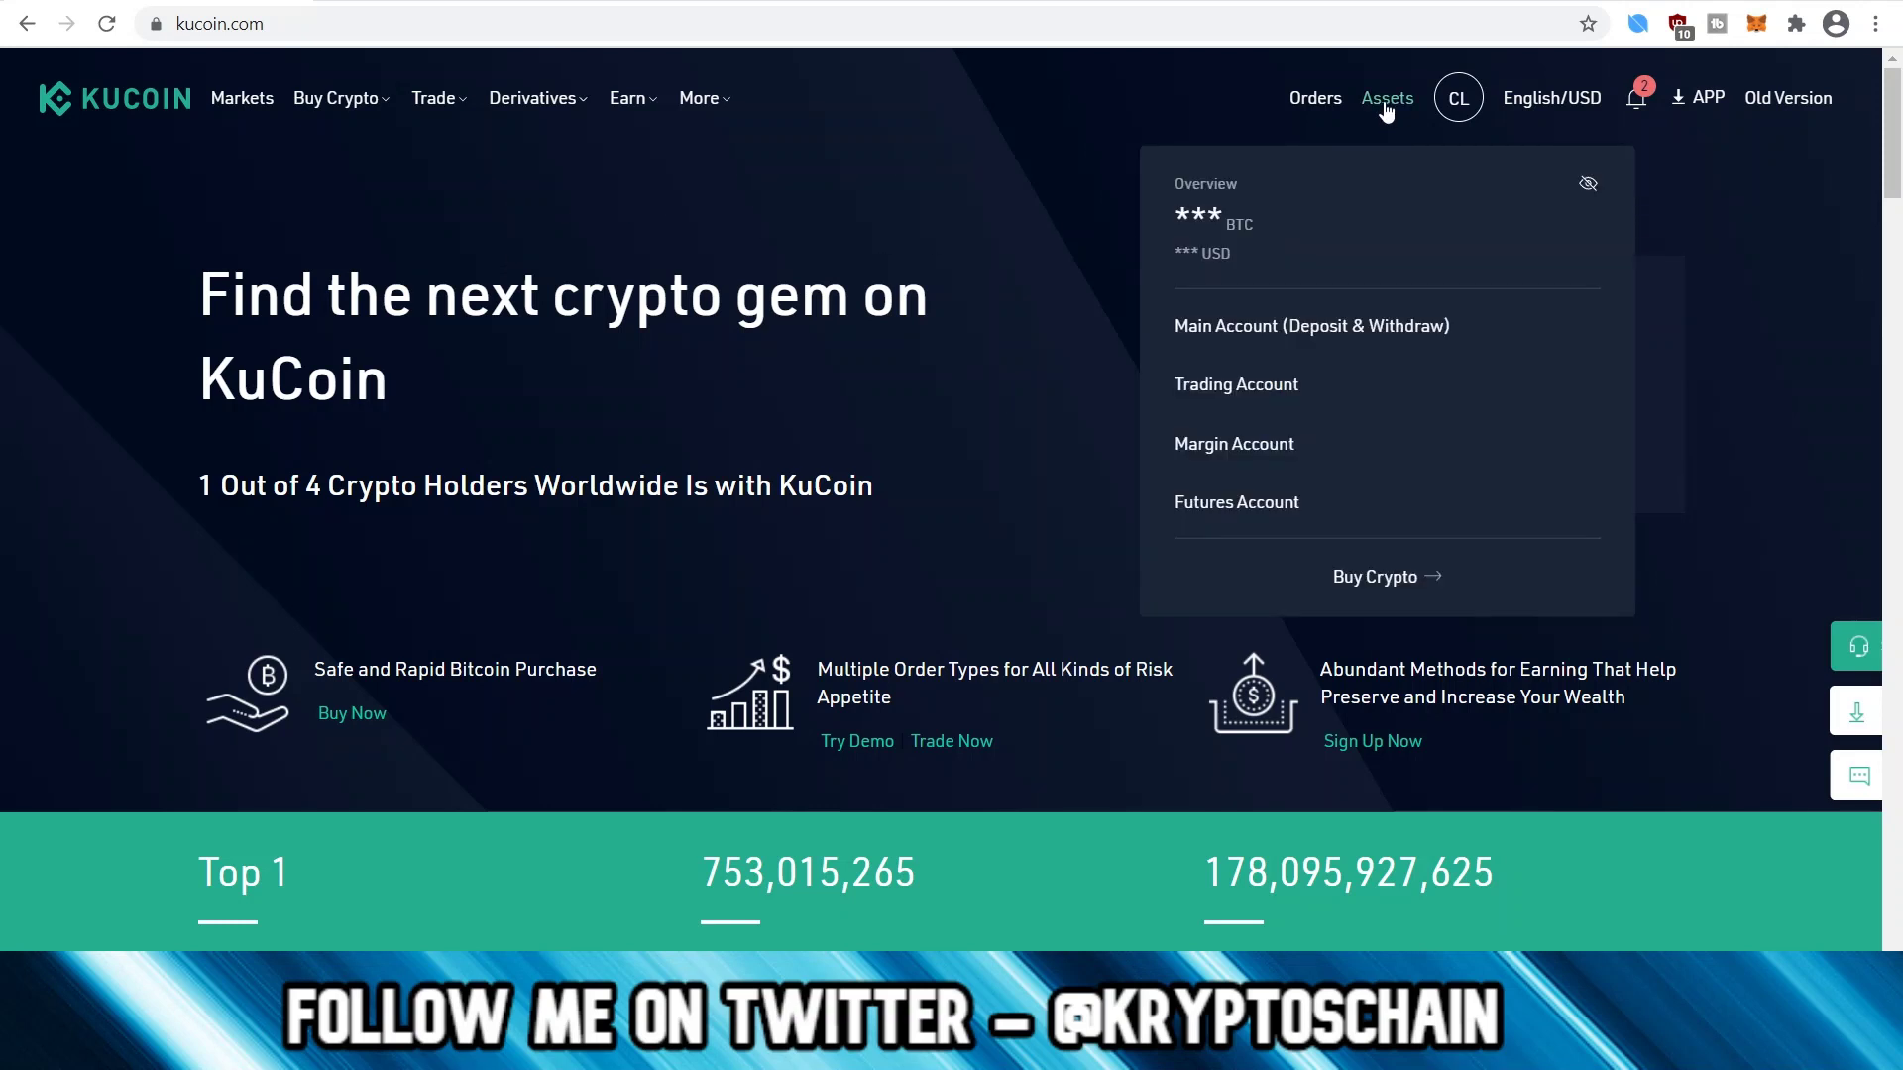
click(1278, 332)
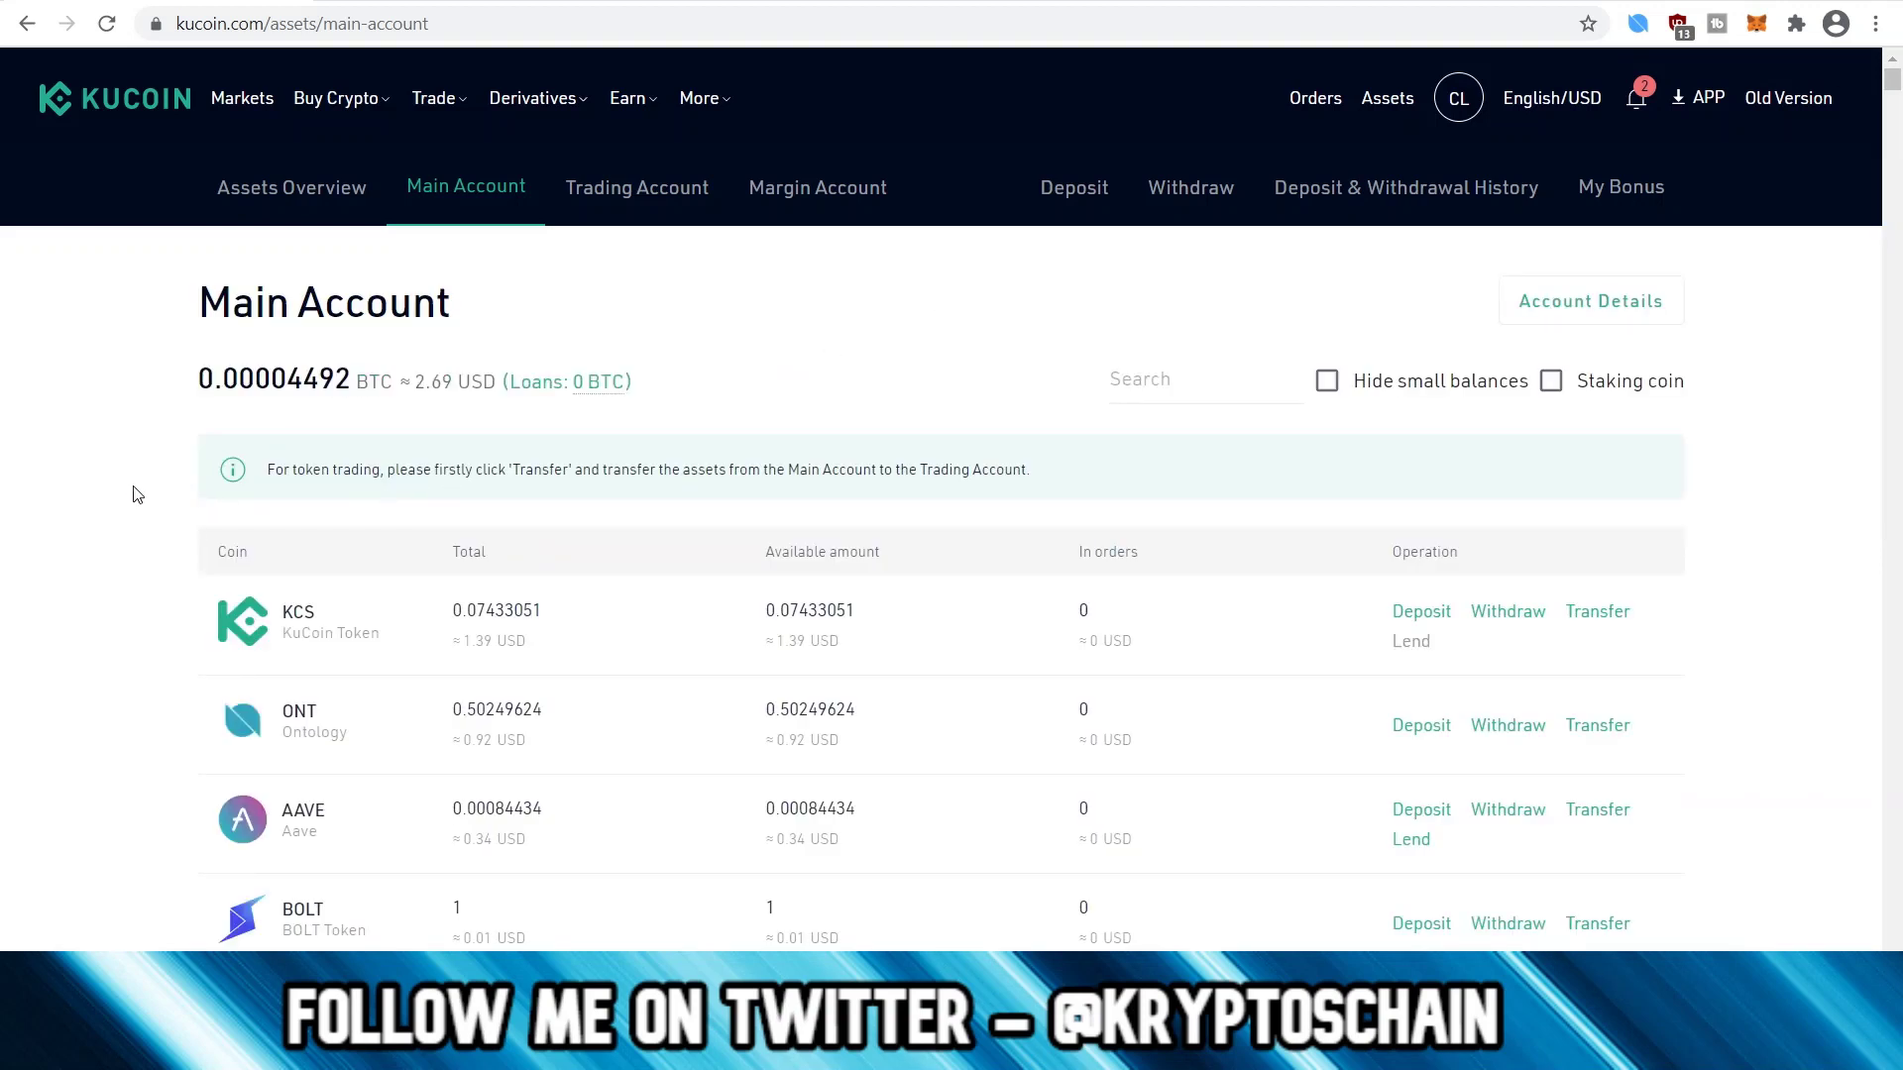
scroll(134, 505, down, 1)
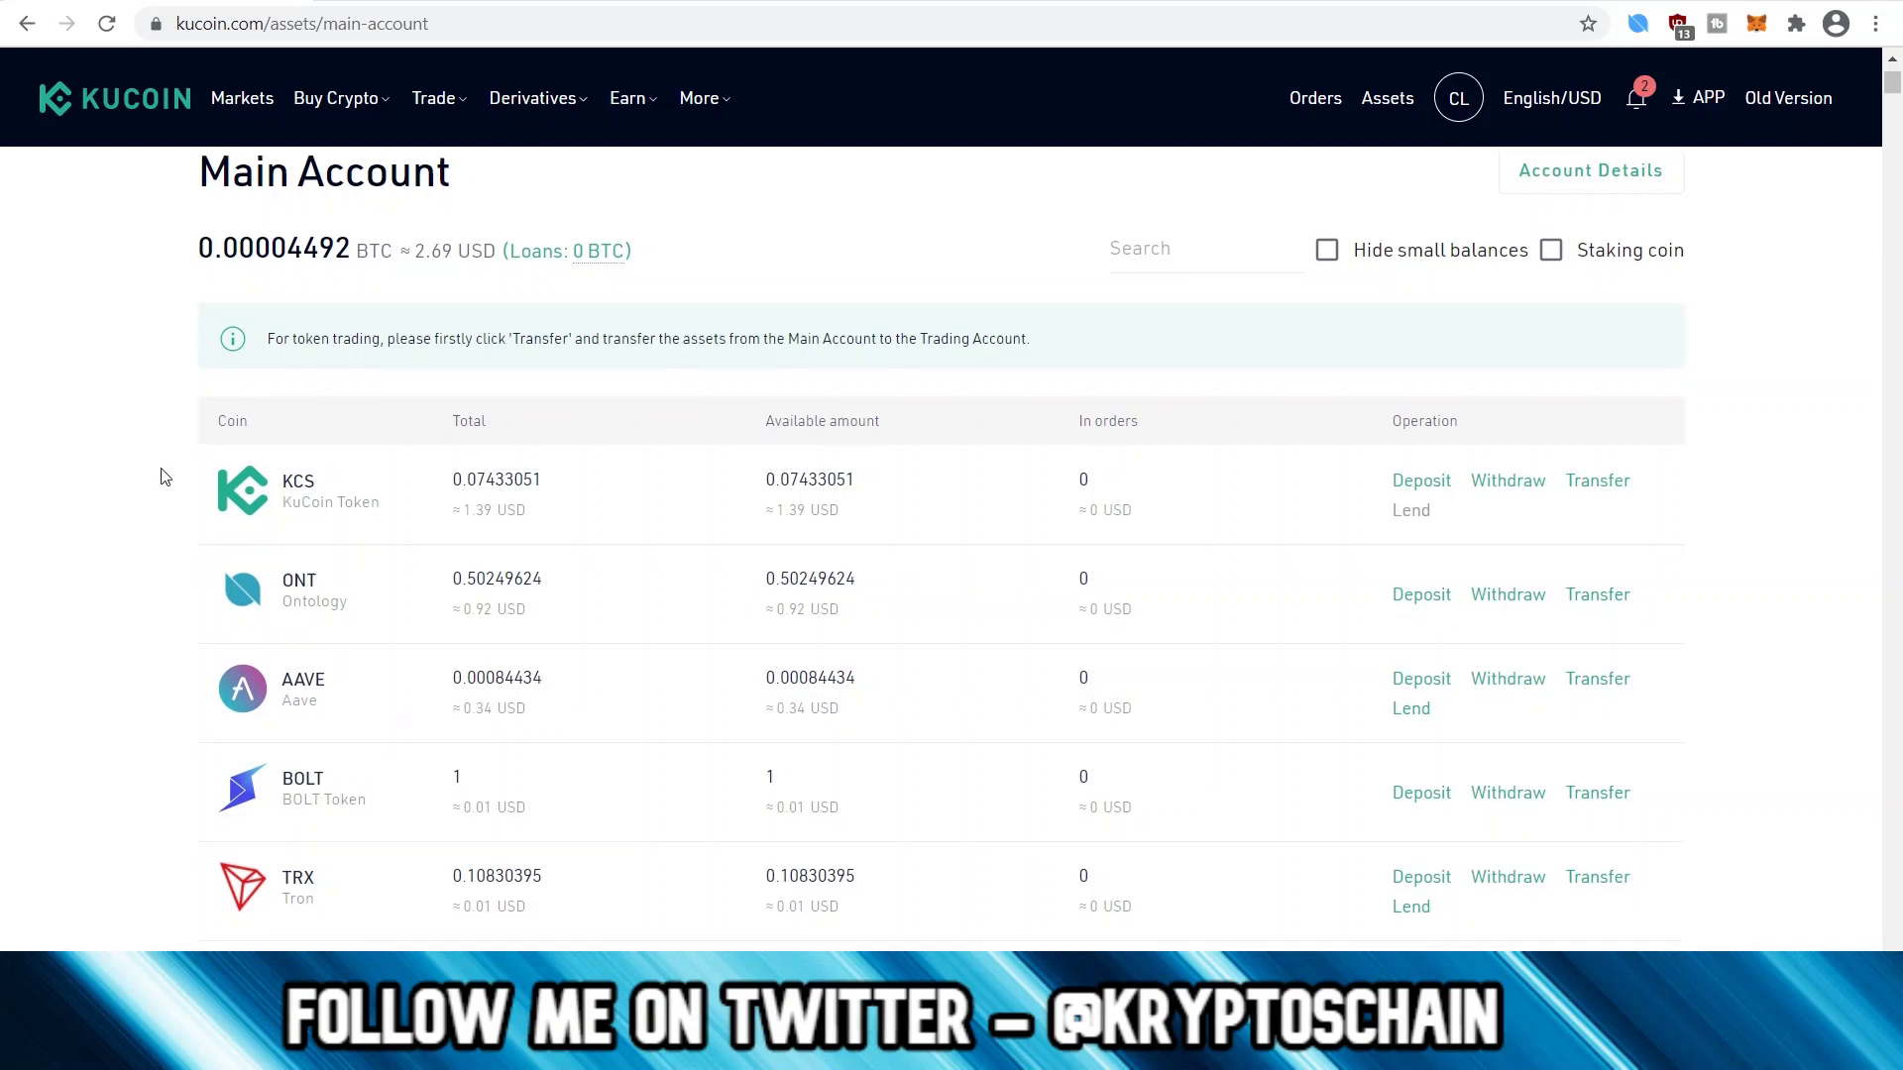
scroll(158, 480, down, 1)
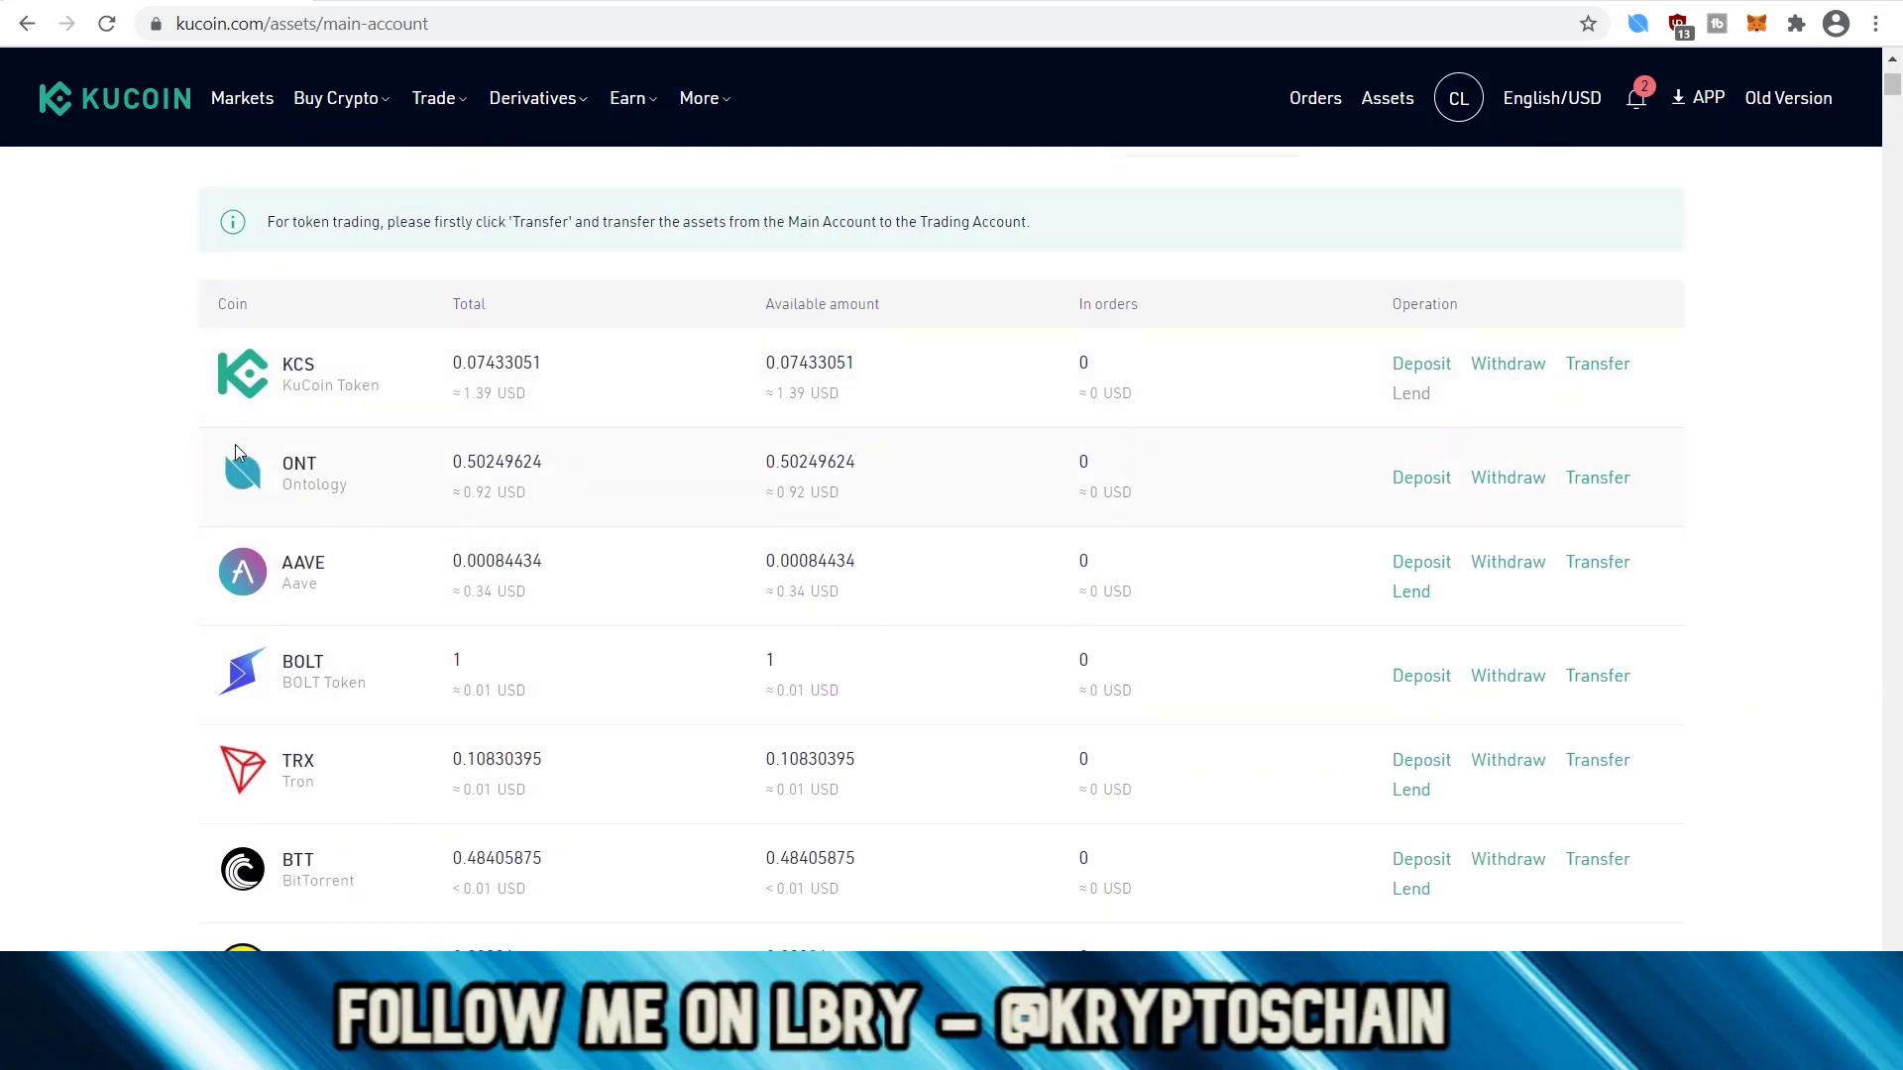
scroll(203, 498, up, 2)
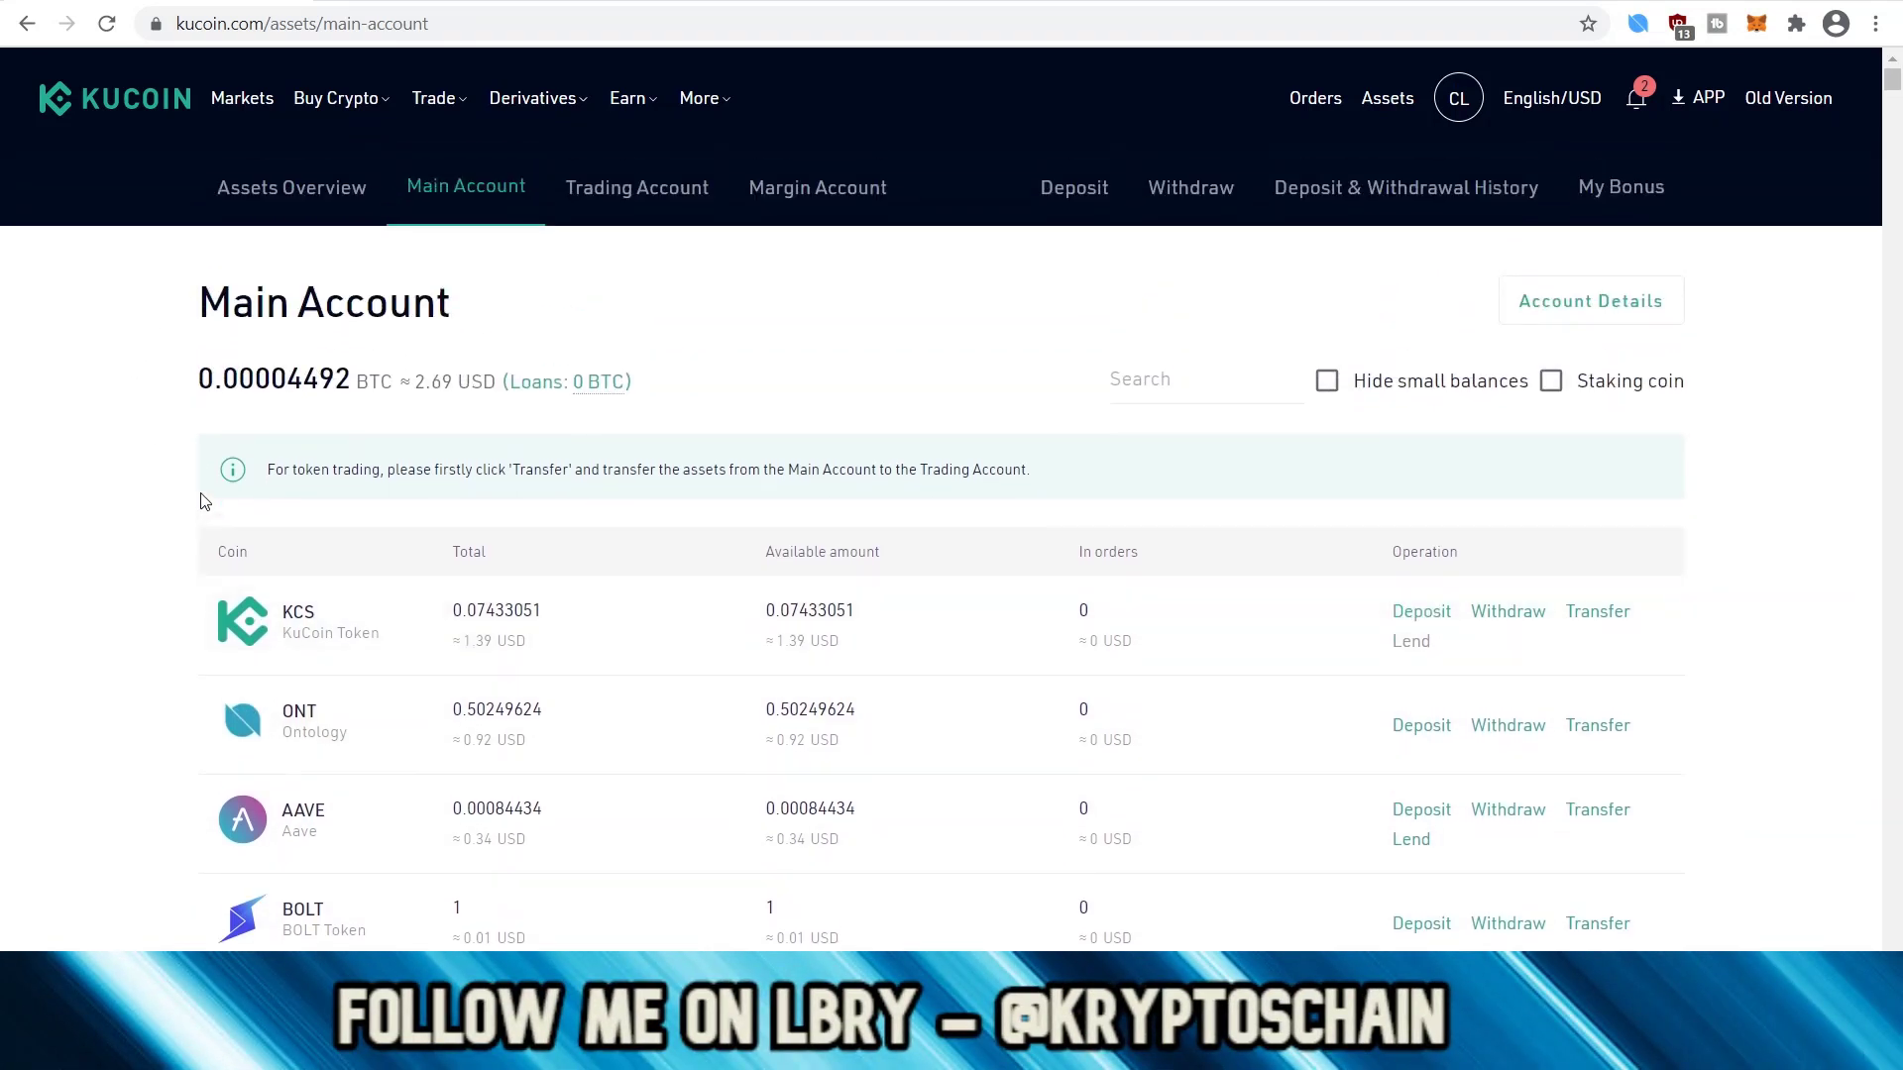
Step: Search the Main Account coins for "dot" and open the deposit page for DOT
click(1152, 381)
text(dot)
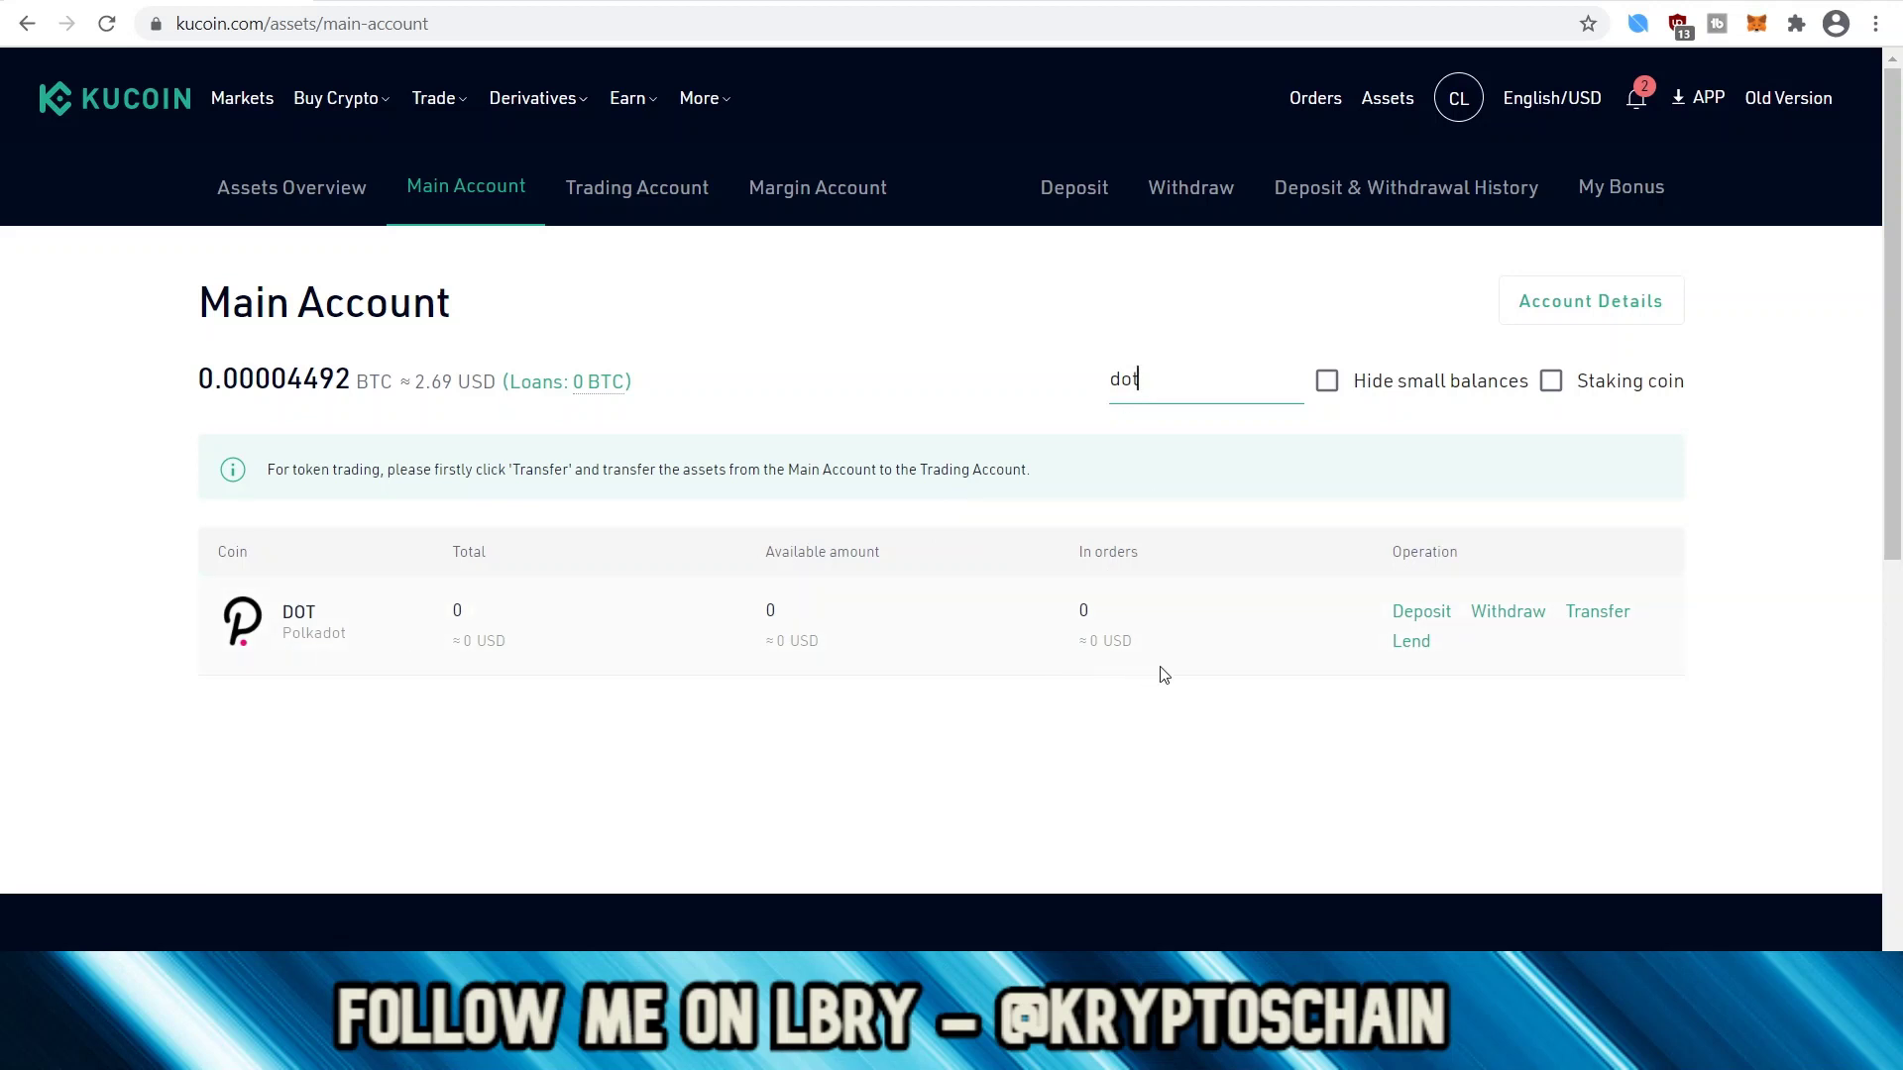
click(1404, 617)
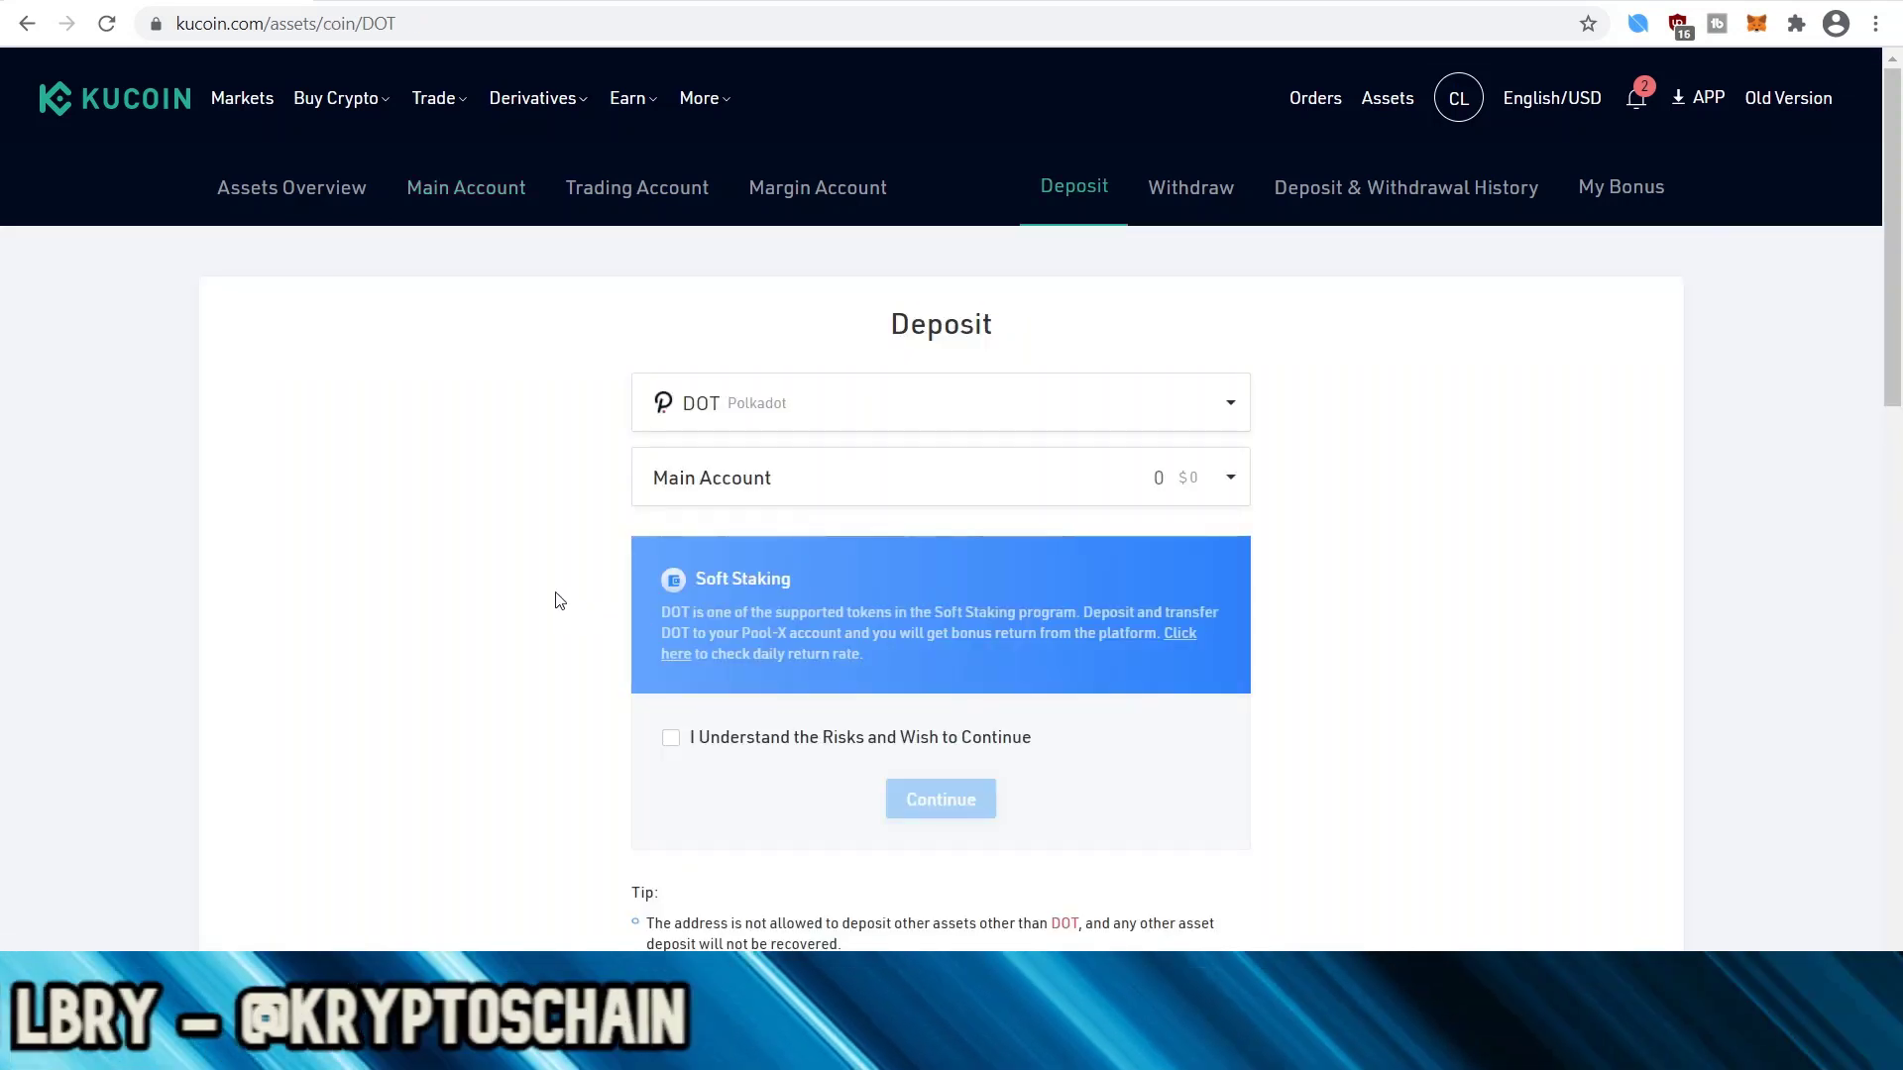
Step: Accept the risk statement for the DOT deposit and continue to the Polkadot wallet address
scroll(565, 594, down, 1)
click(671, 614)
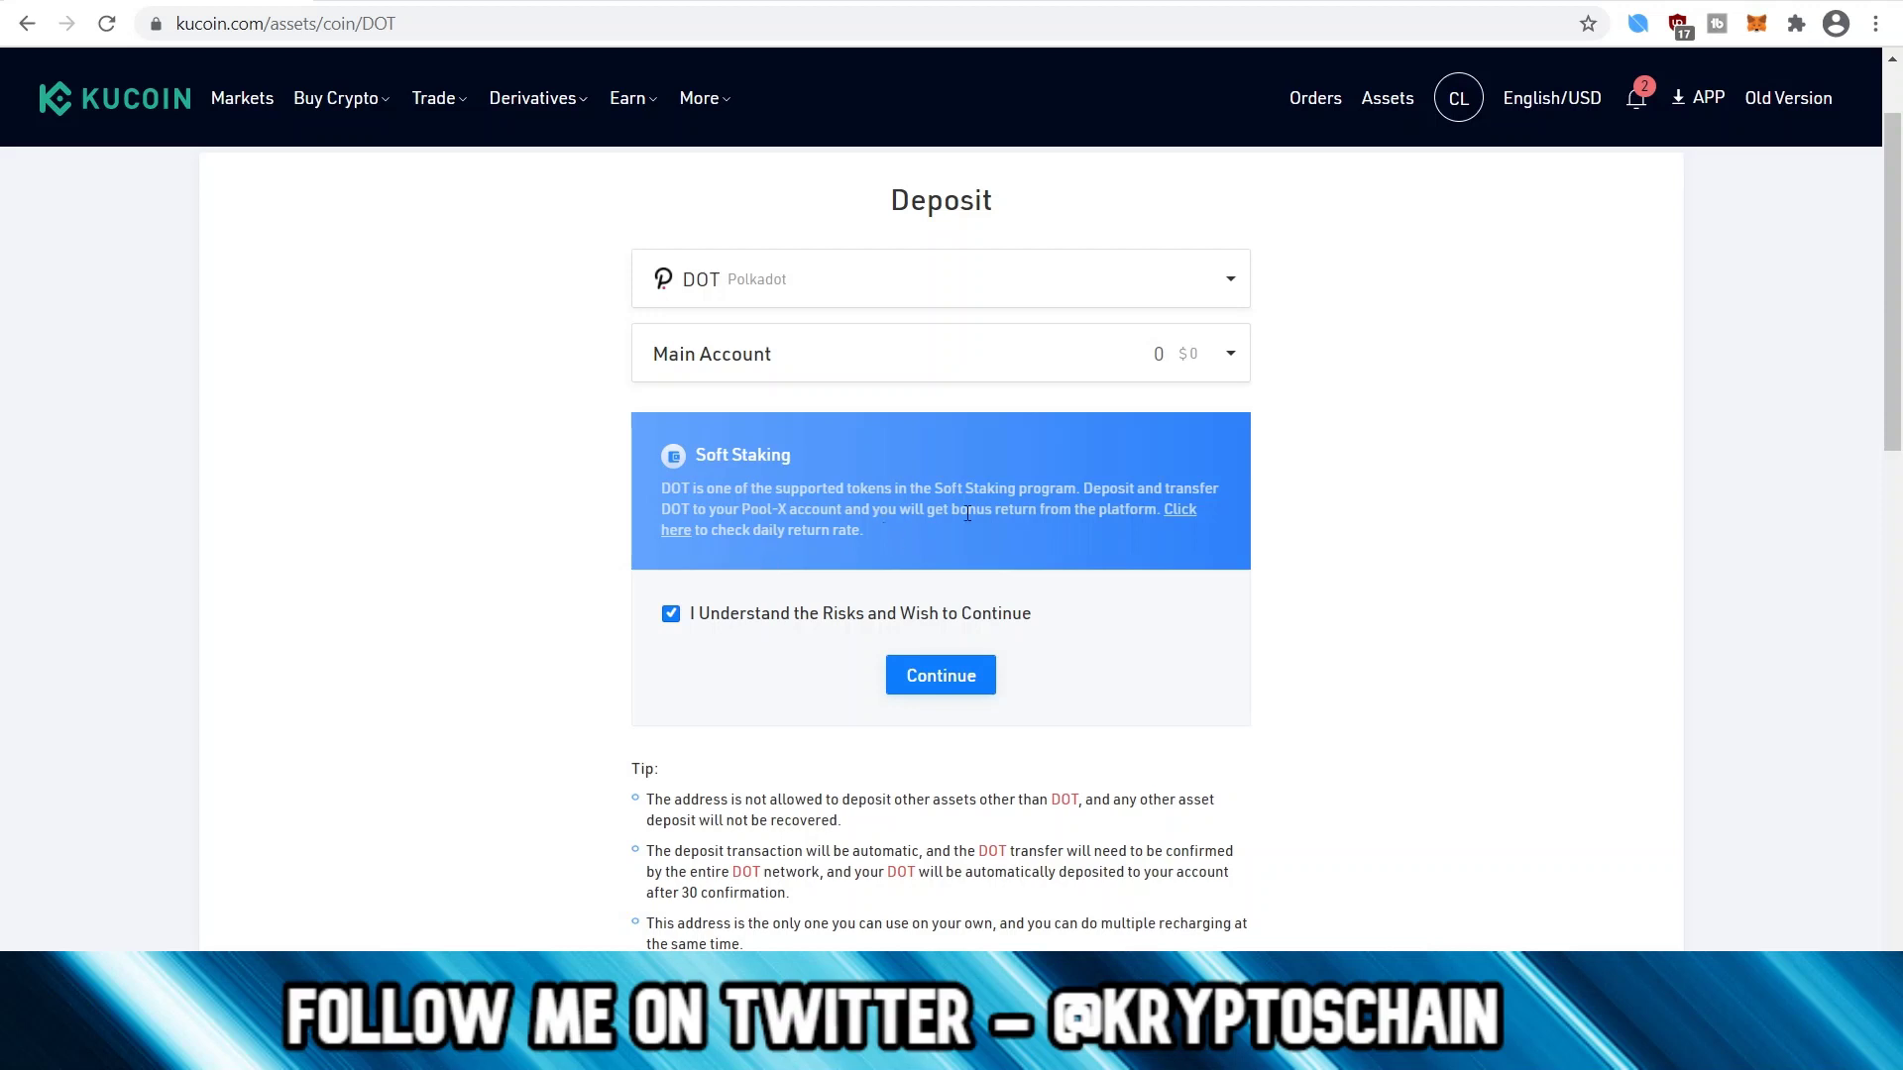
click(957, 673)
scroll(599, 579, up, 1)
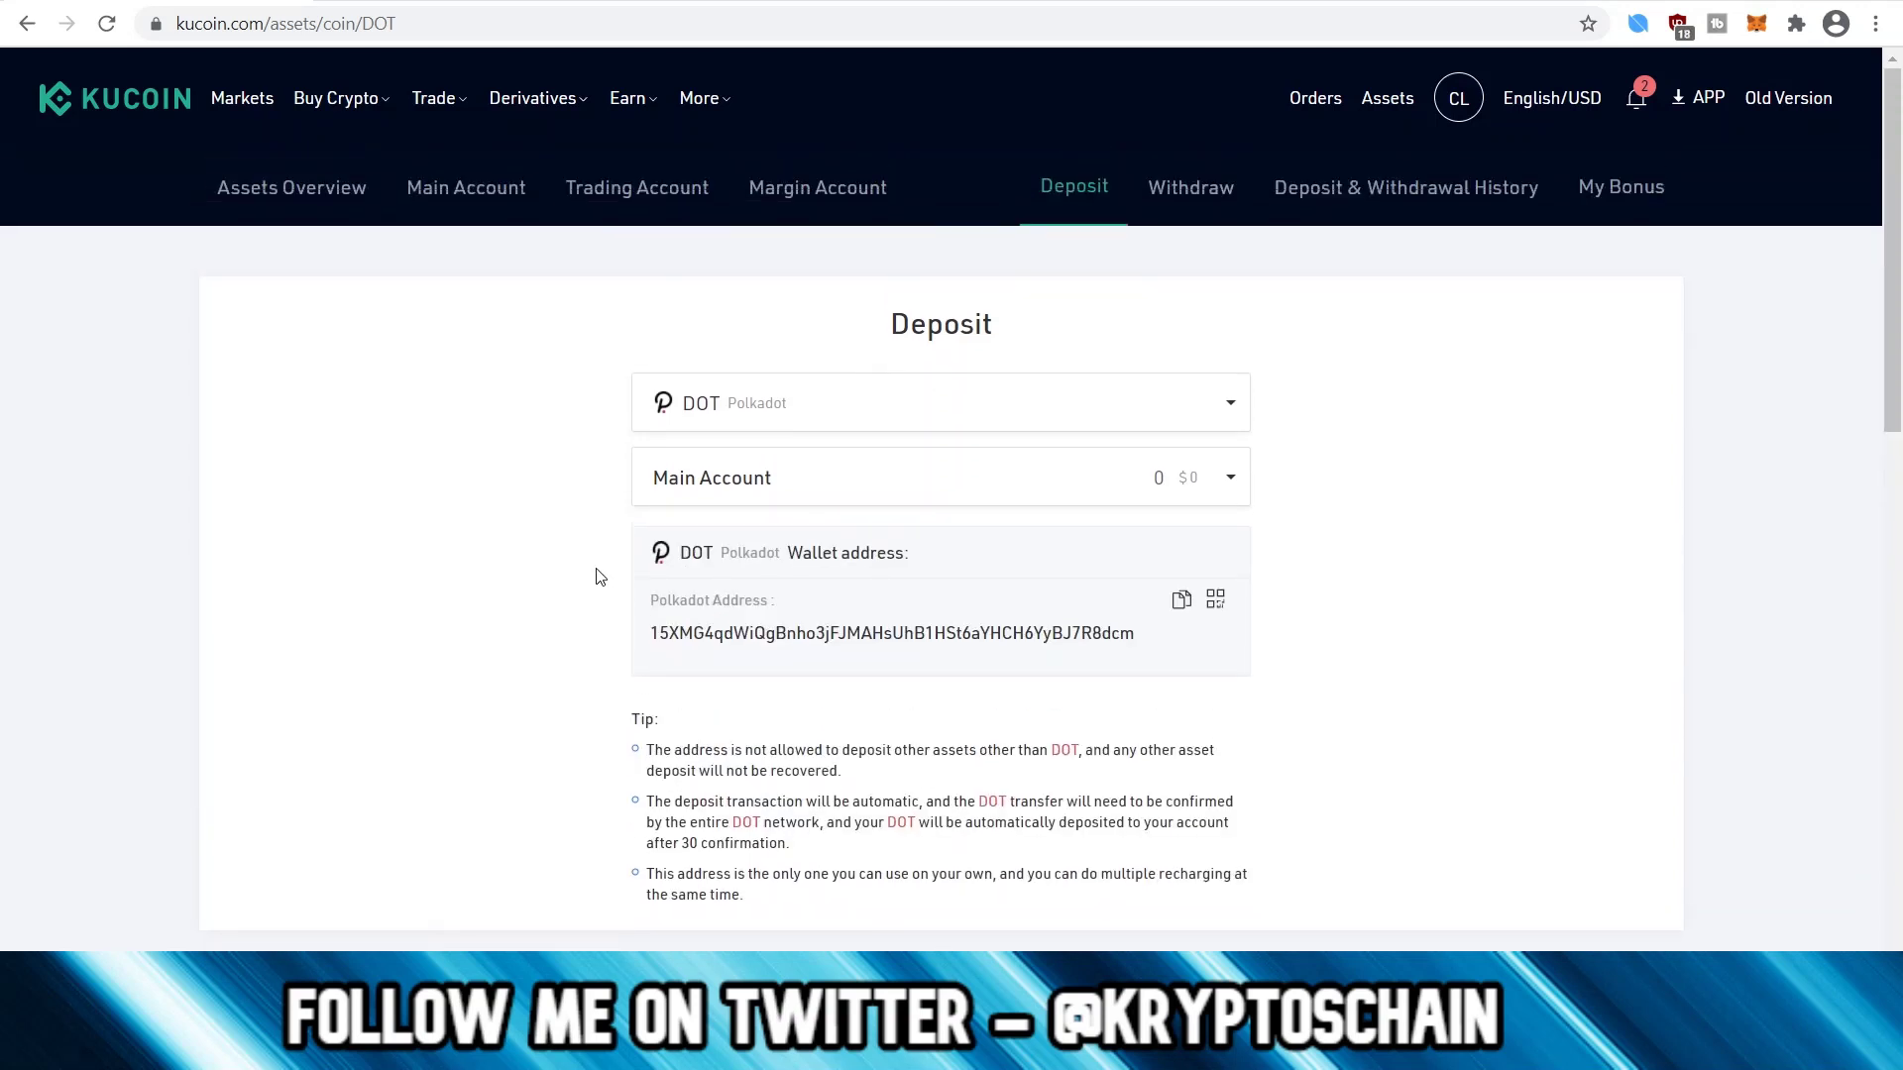
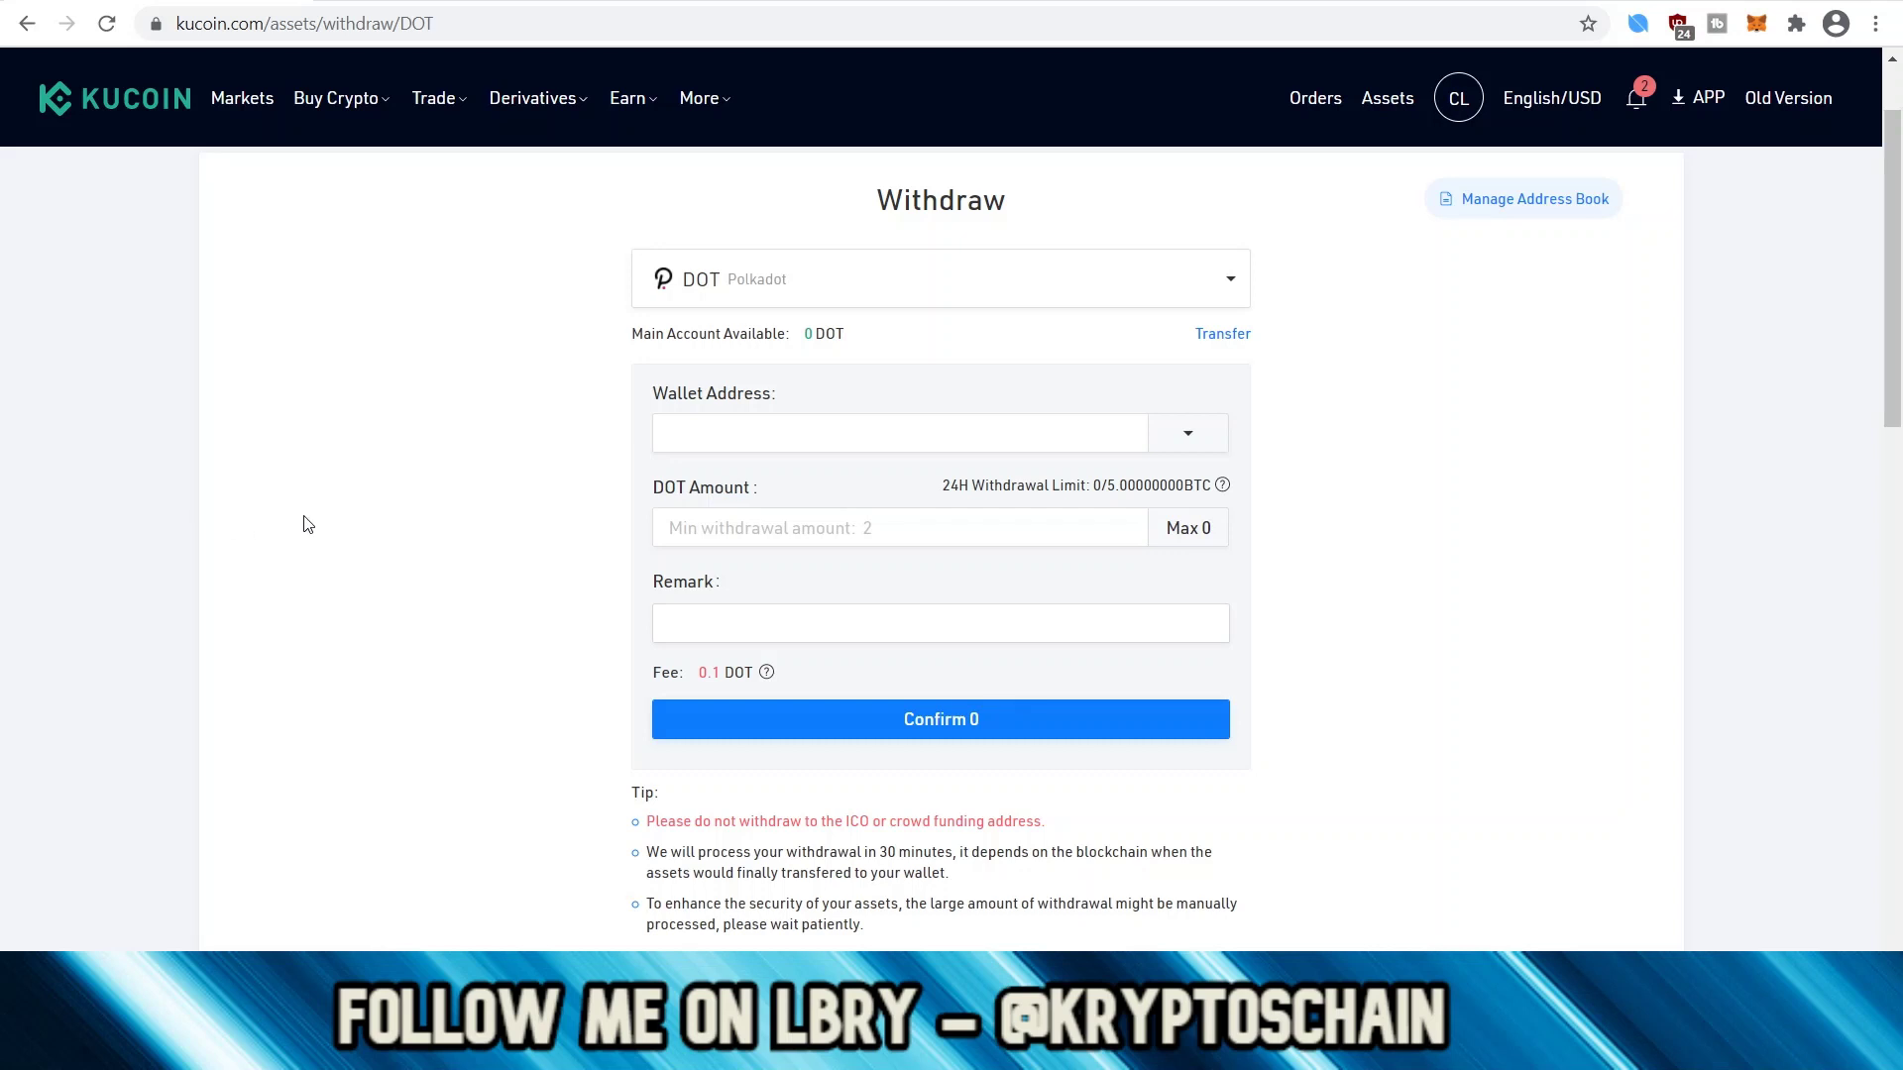
Step: Go from the DOT withdrawal form to Spot Trading and switch to the PCX/USDT pair
scroll(327, 545, down, 1)
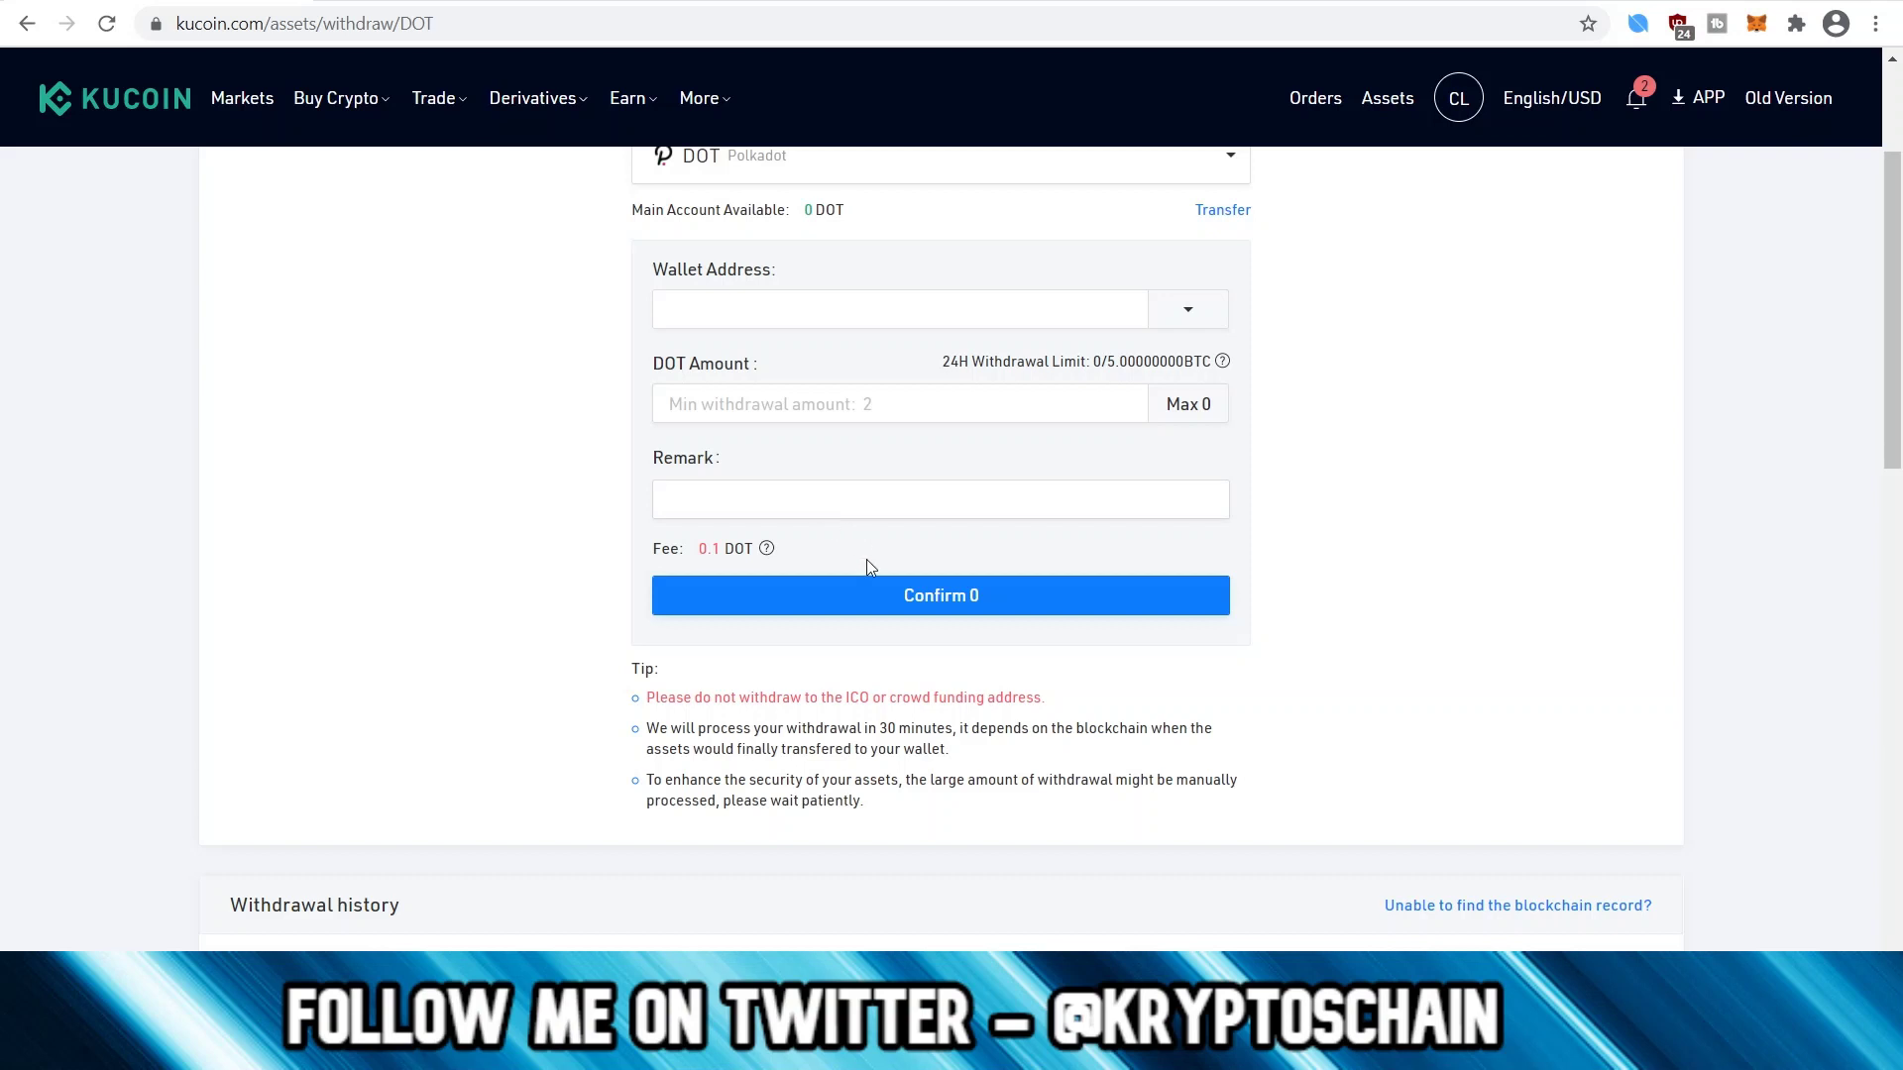
scroll(560, 565, up, 3)
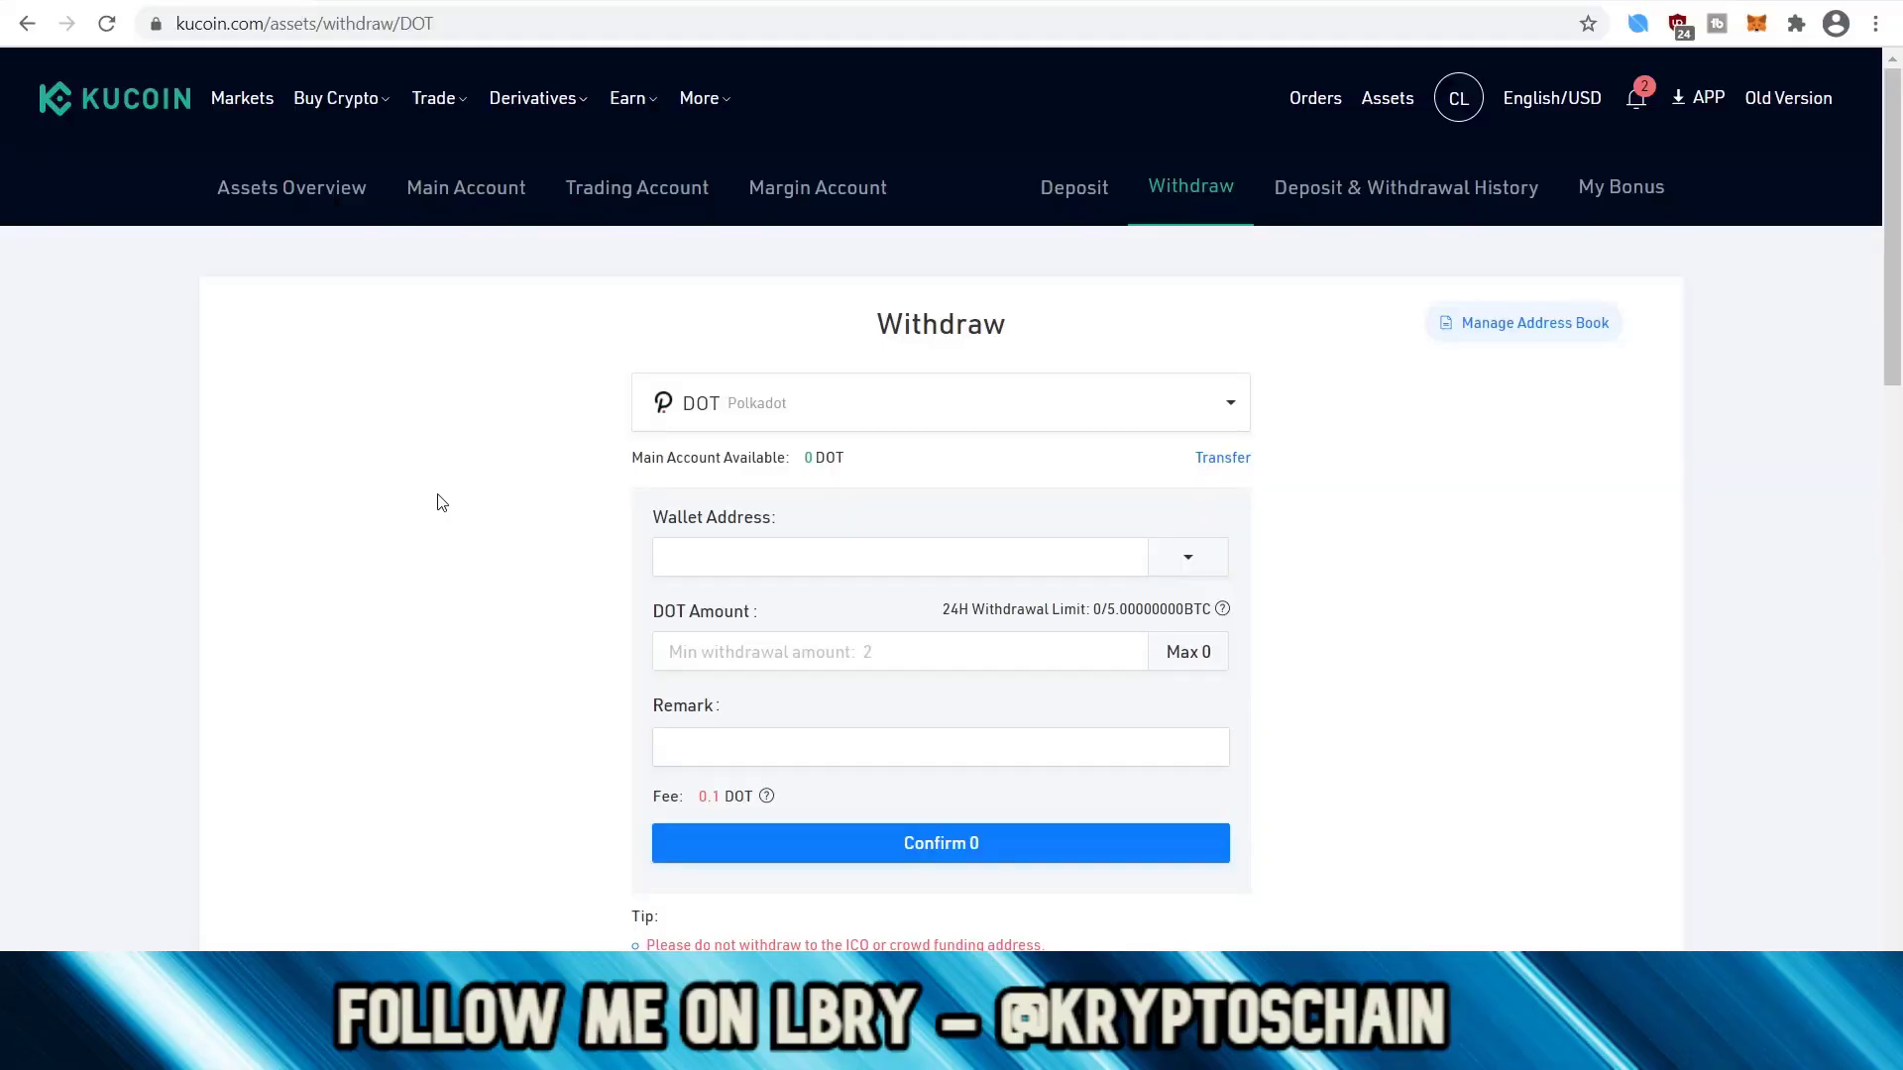
mouse_move(457, 106)
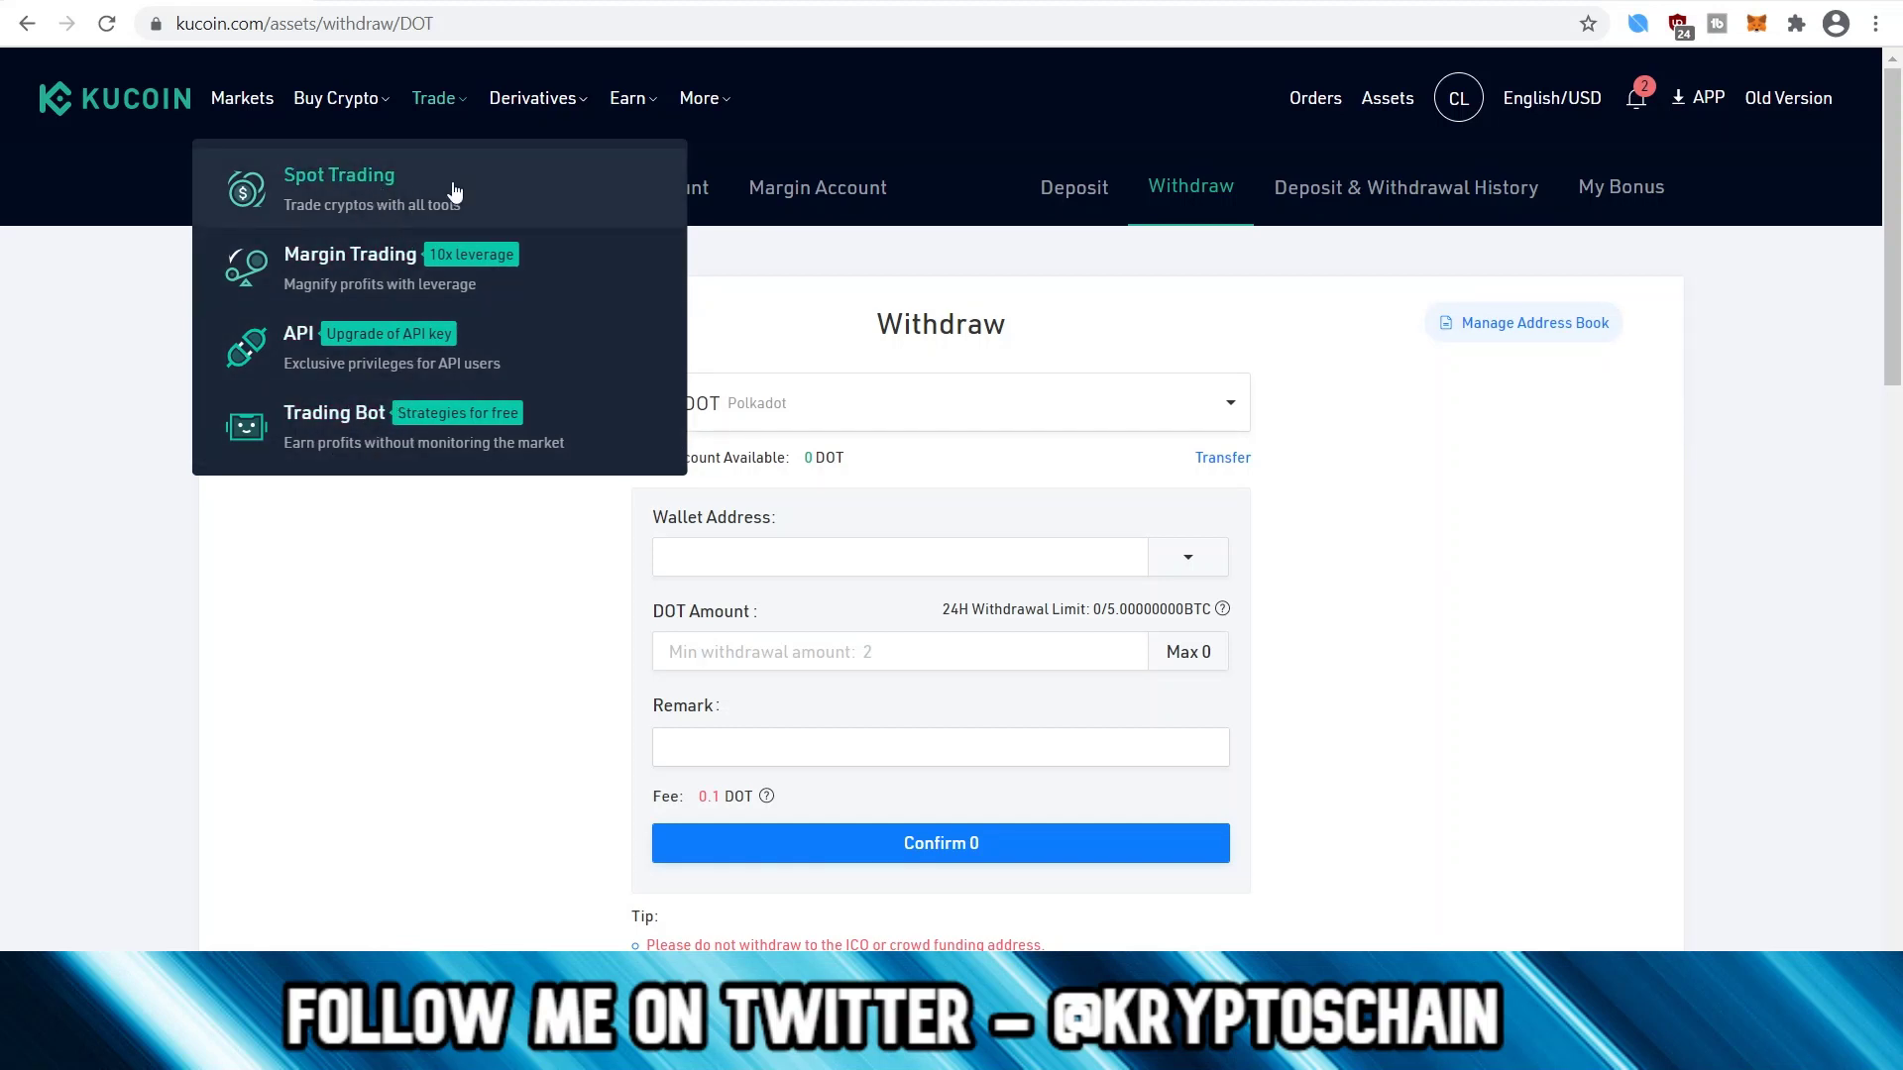
click(339, 197)
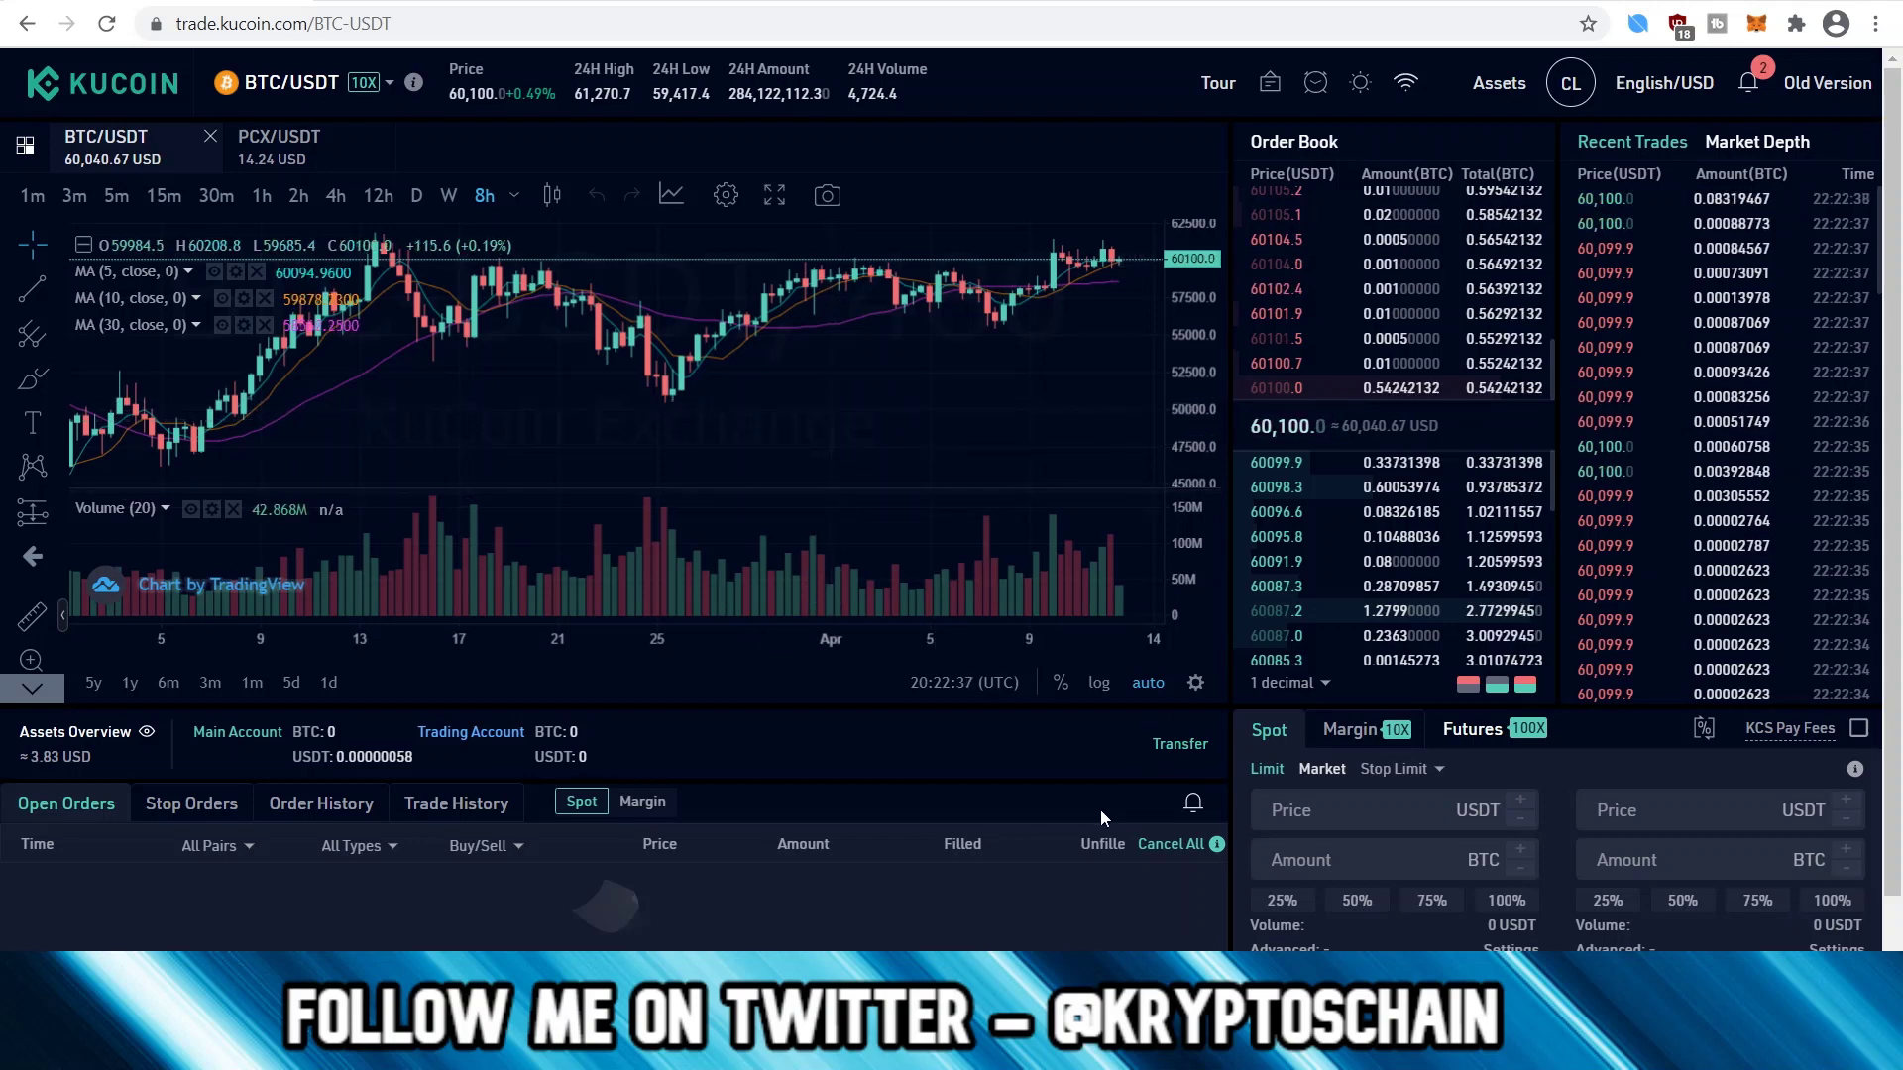
click(317, 154)
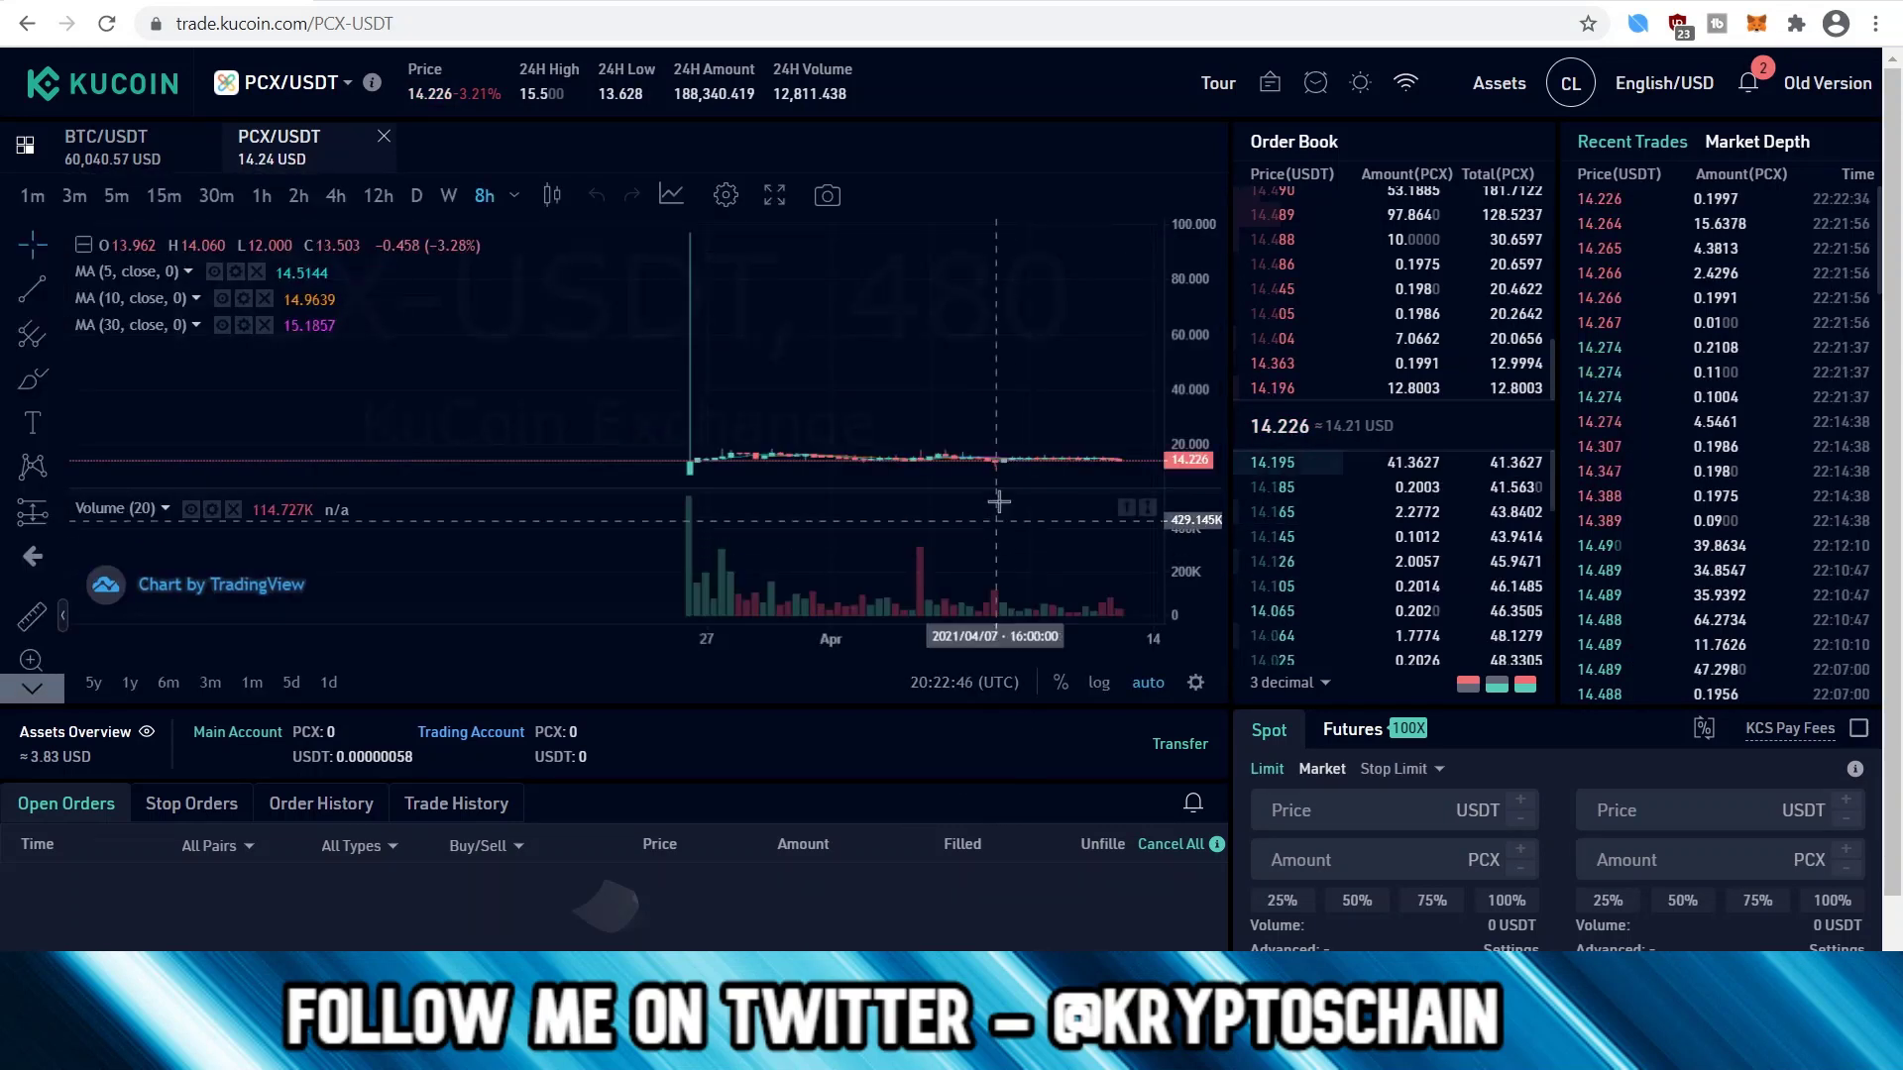
drag(1001, 471, 848, 454)
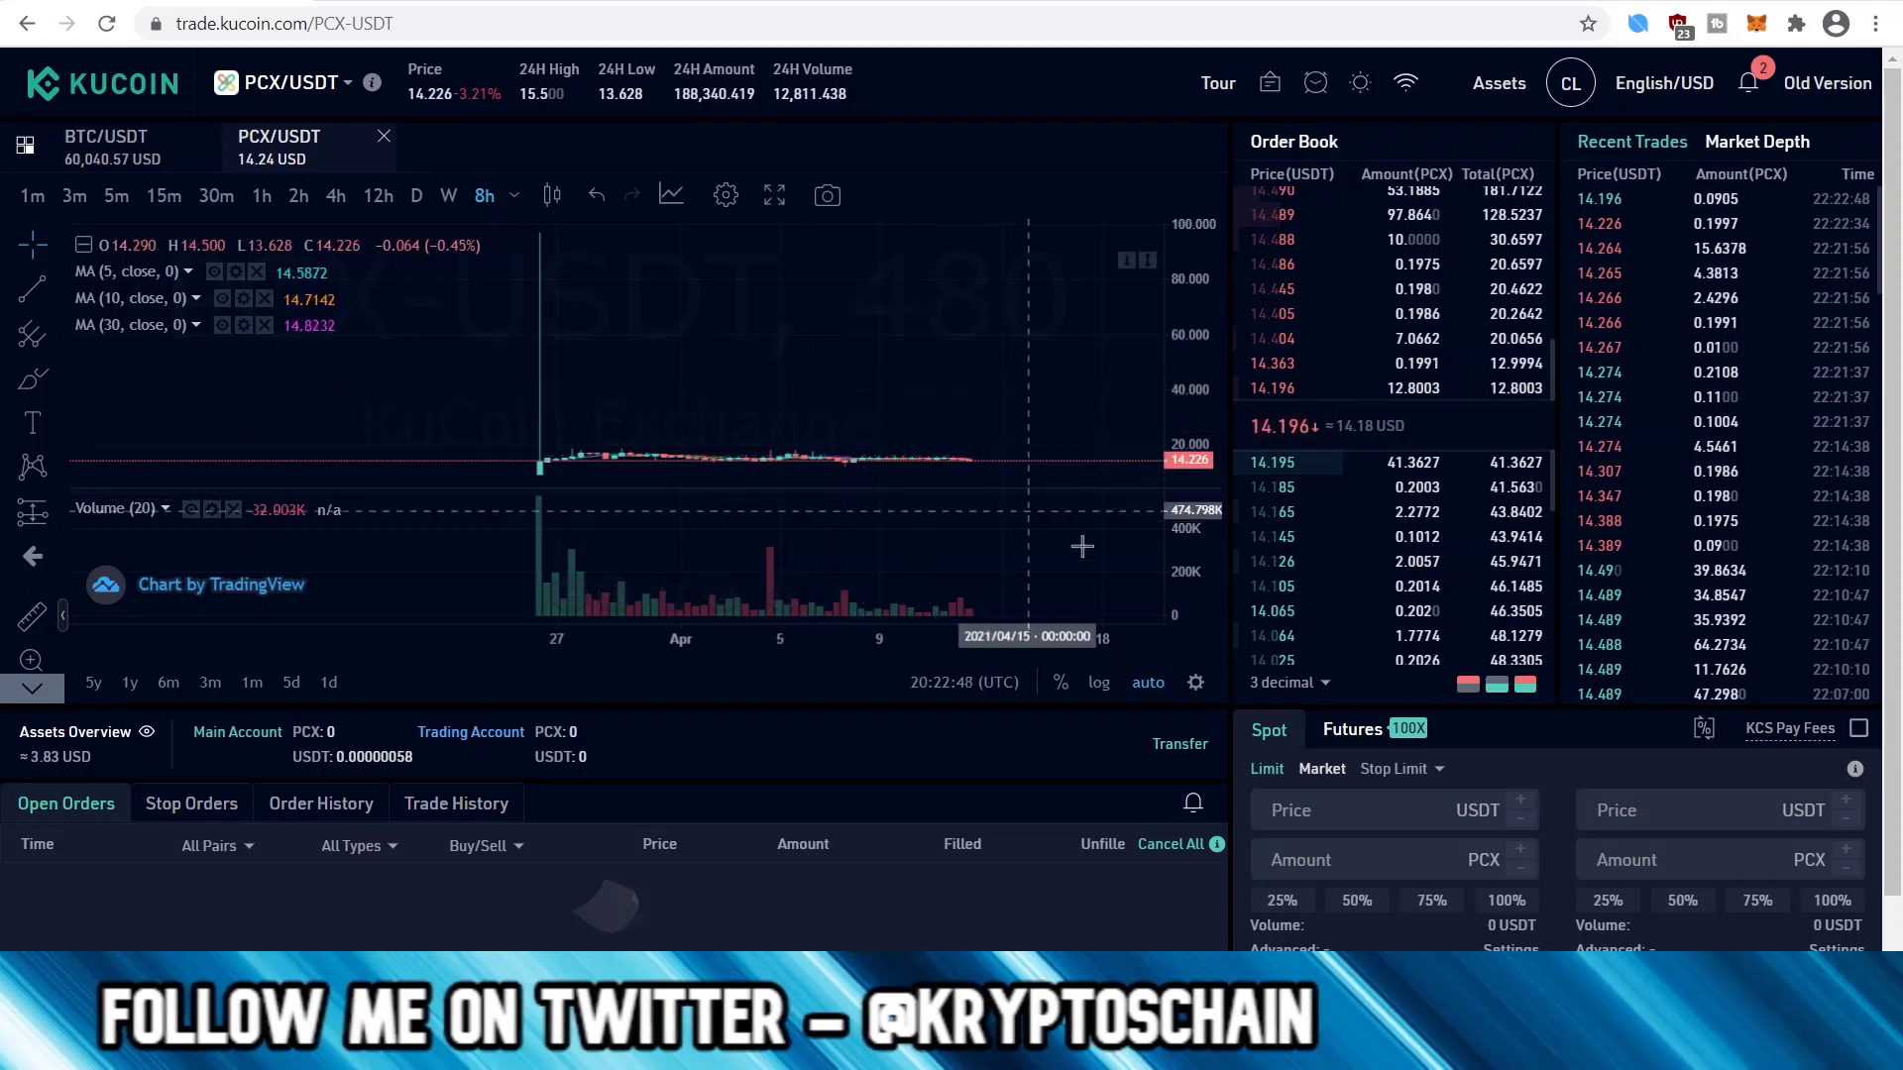
Step: View the PCX/USDT order book with buy orders only, with sell orders only, and with both sides together
scroll(1249, 813, down, 1)
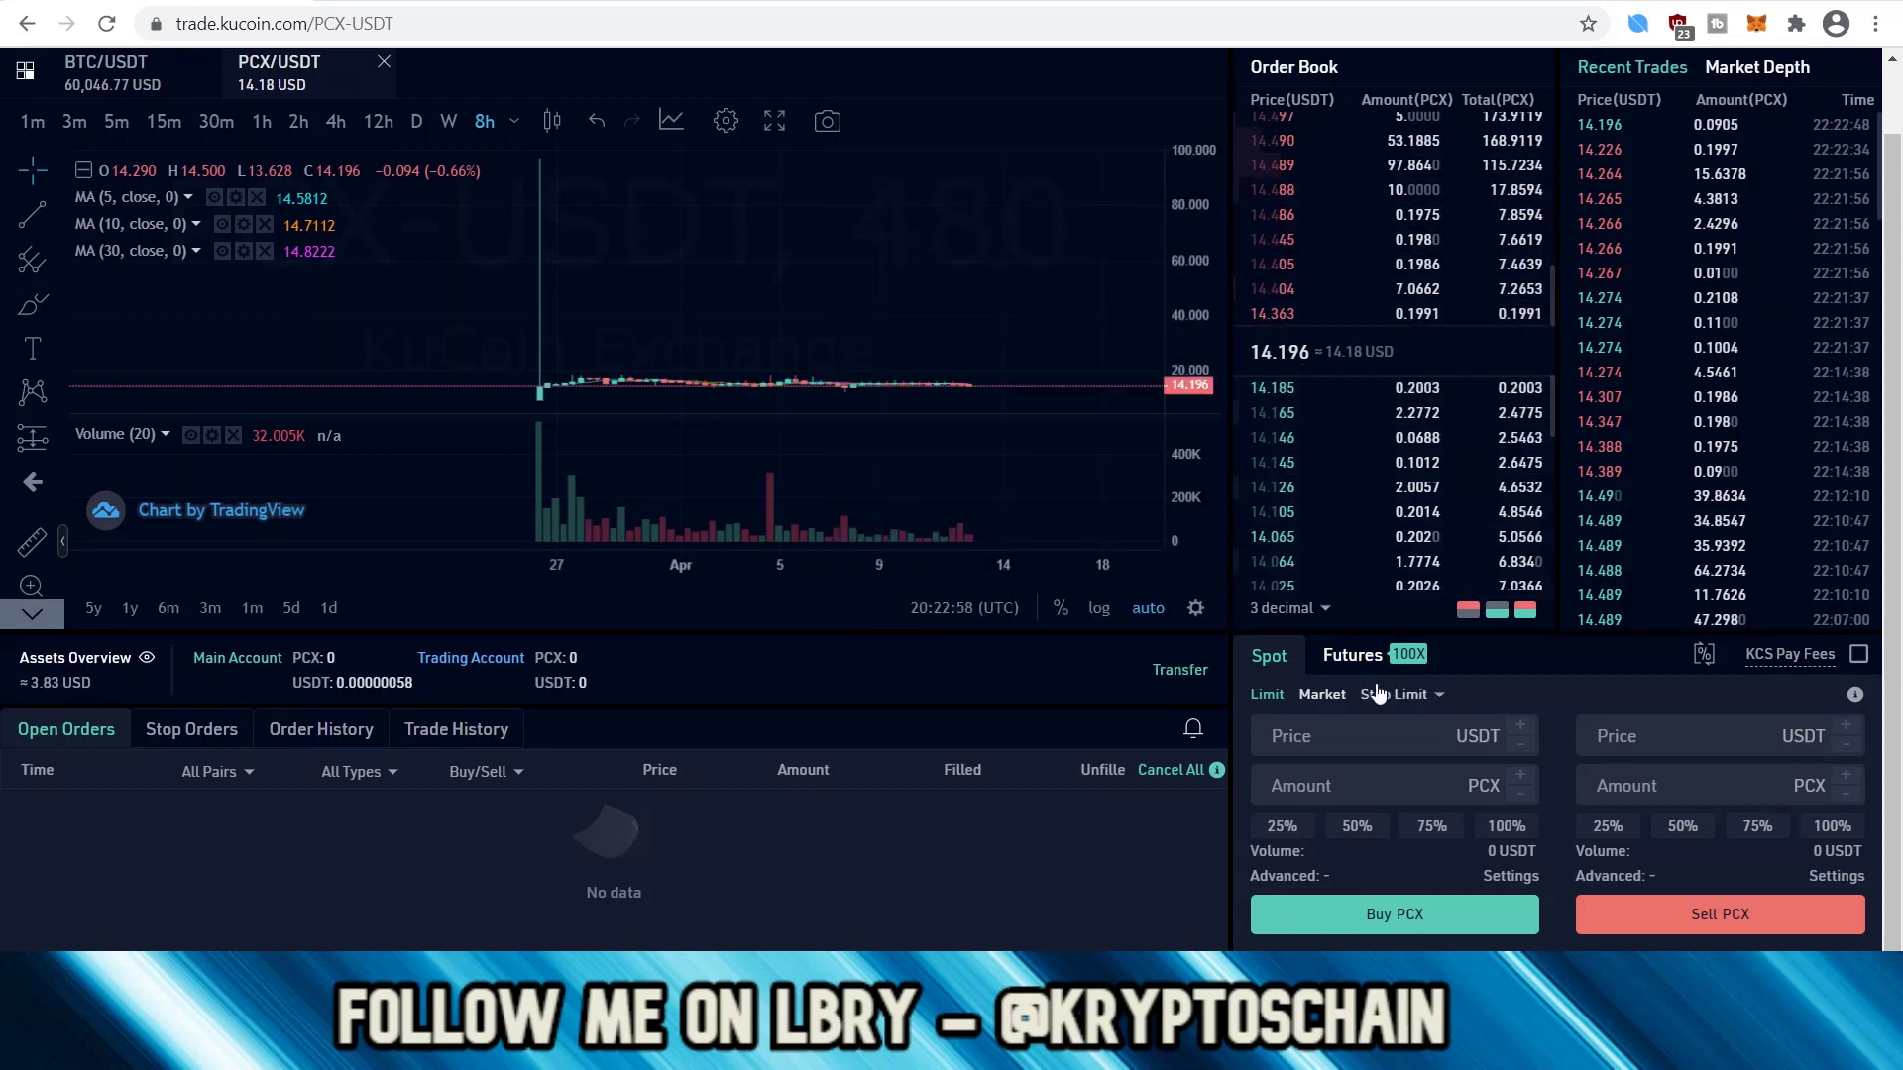
click(1497, 611)
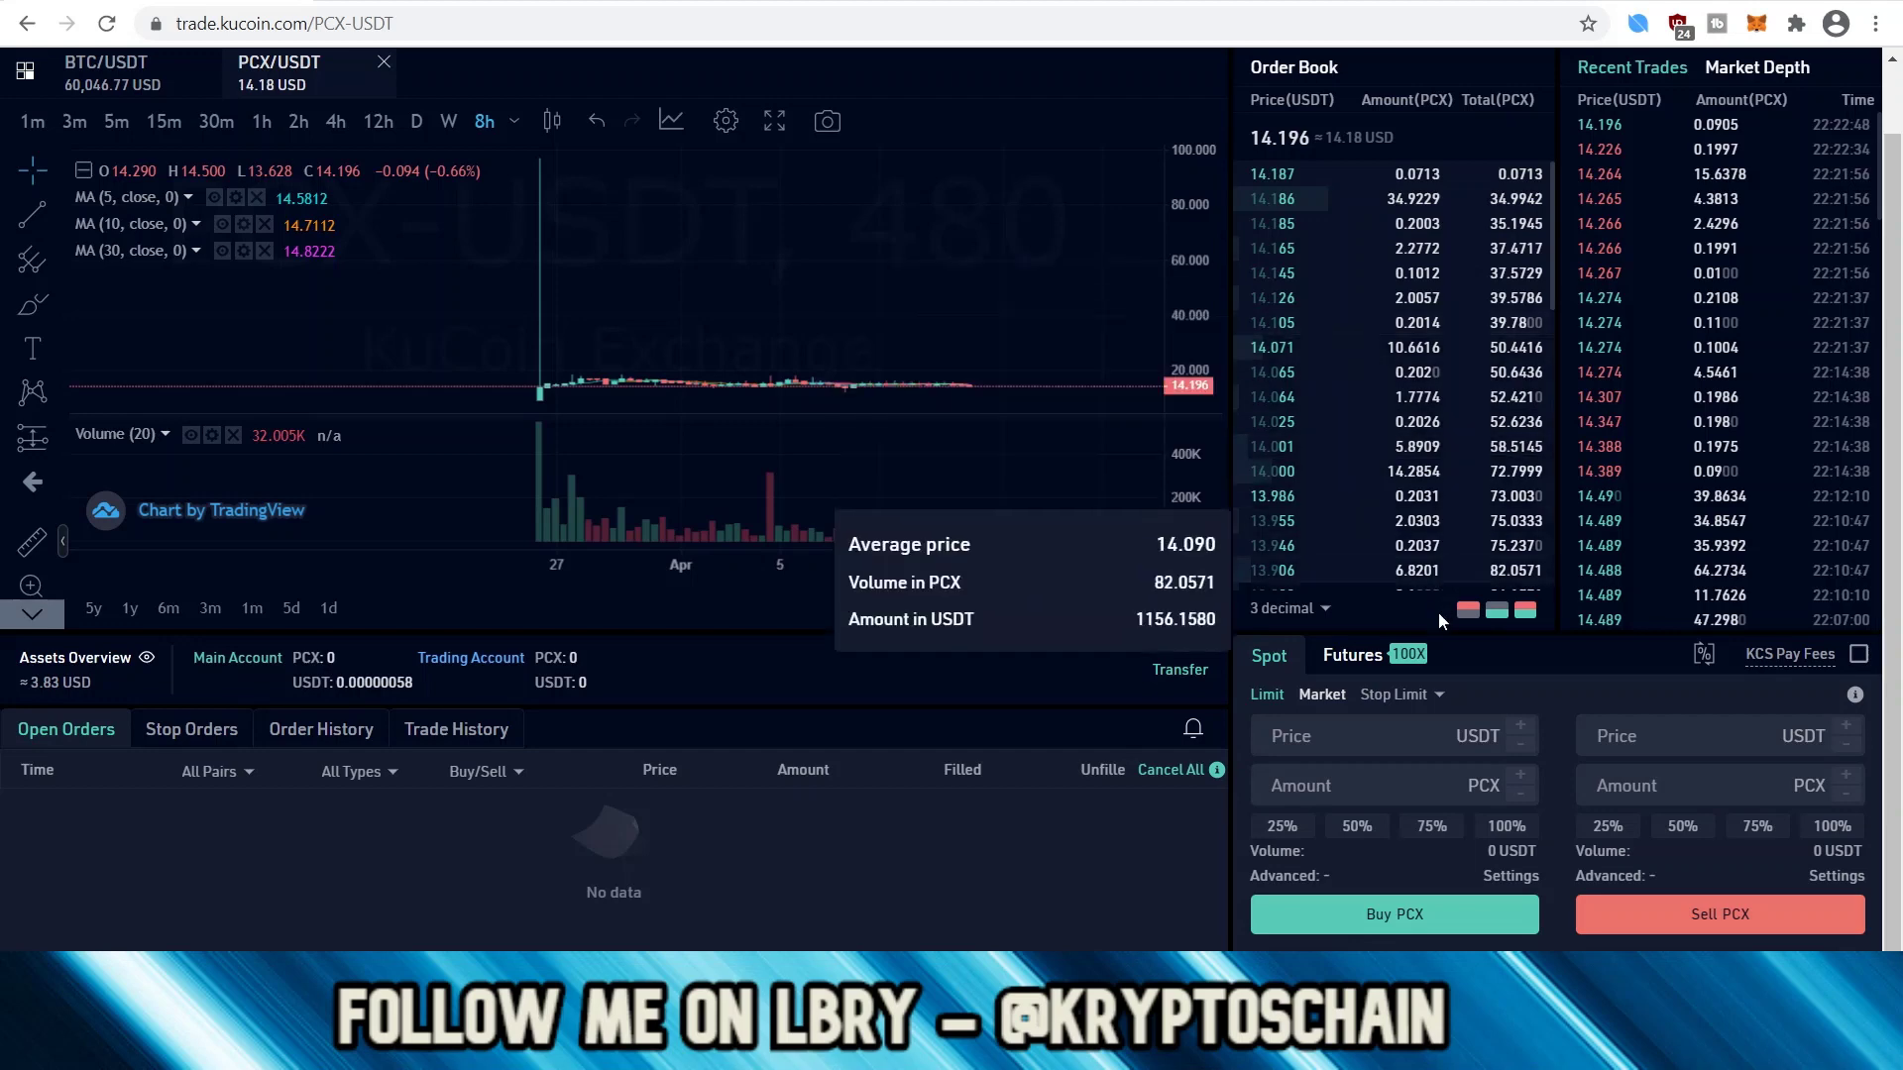
click(1525, 610)
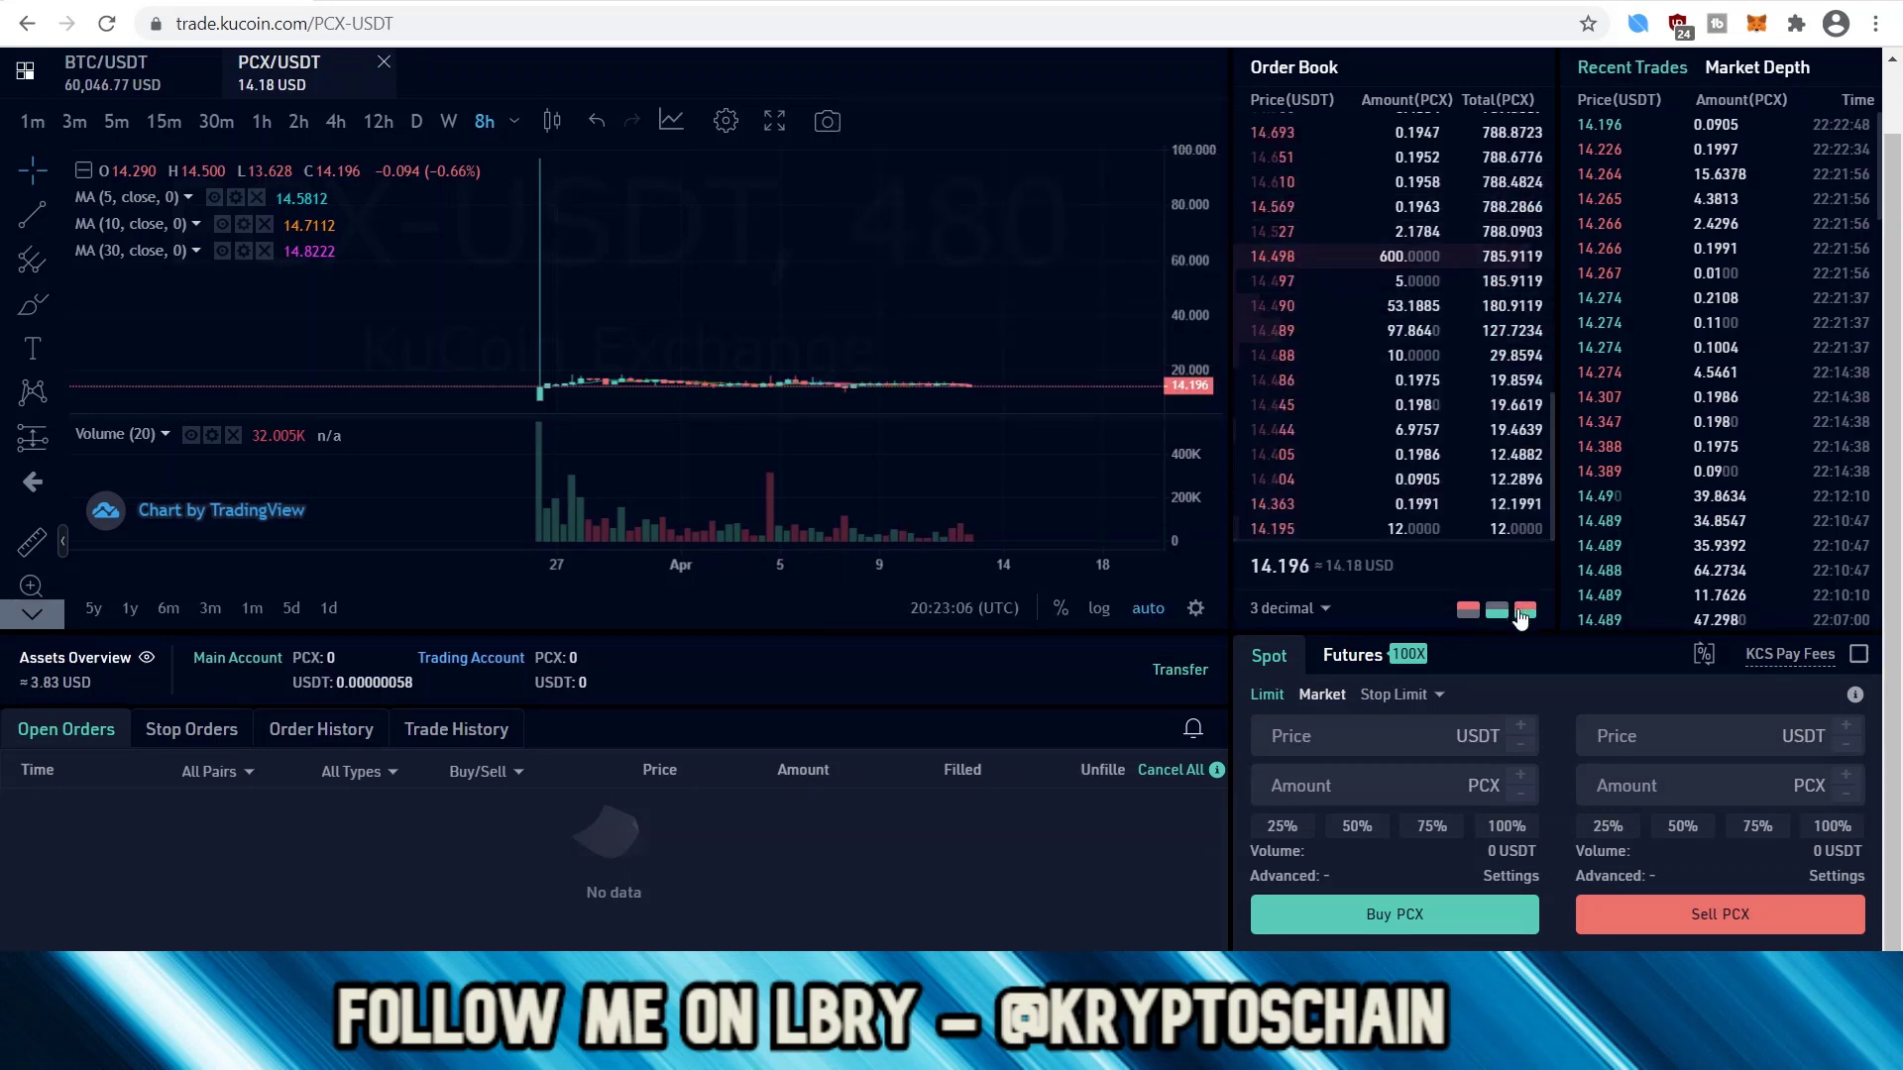
click(1468, 610)
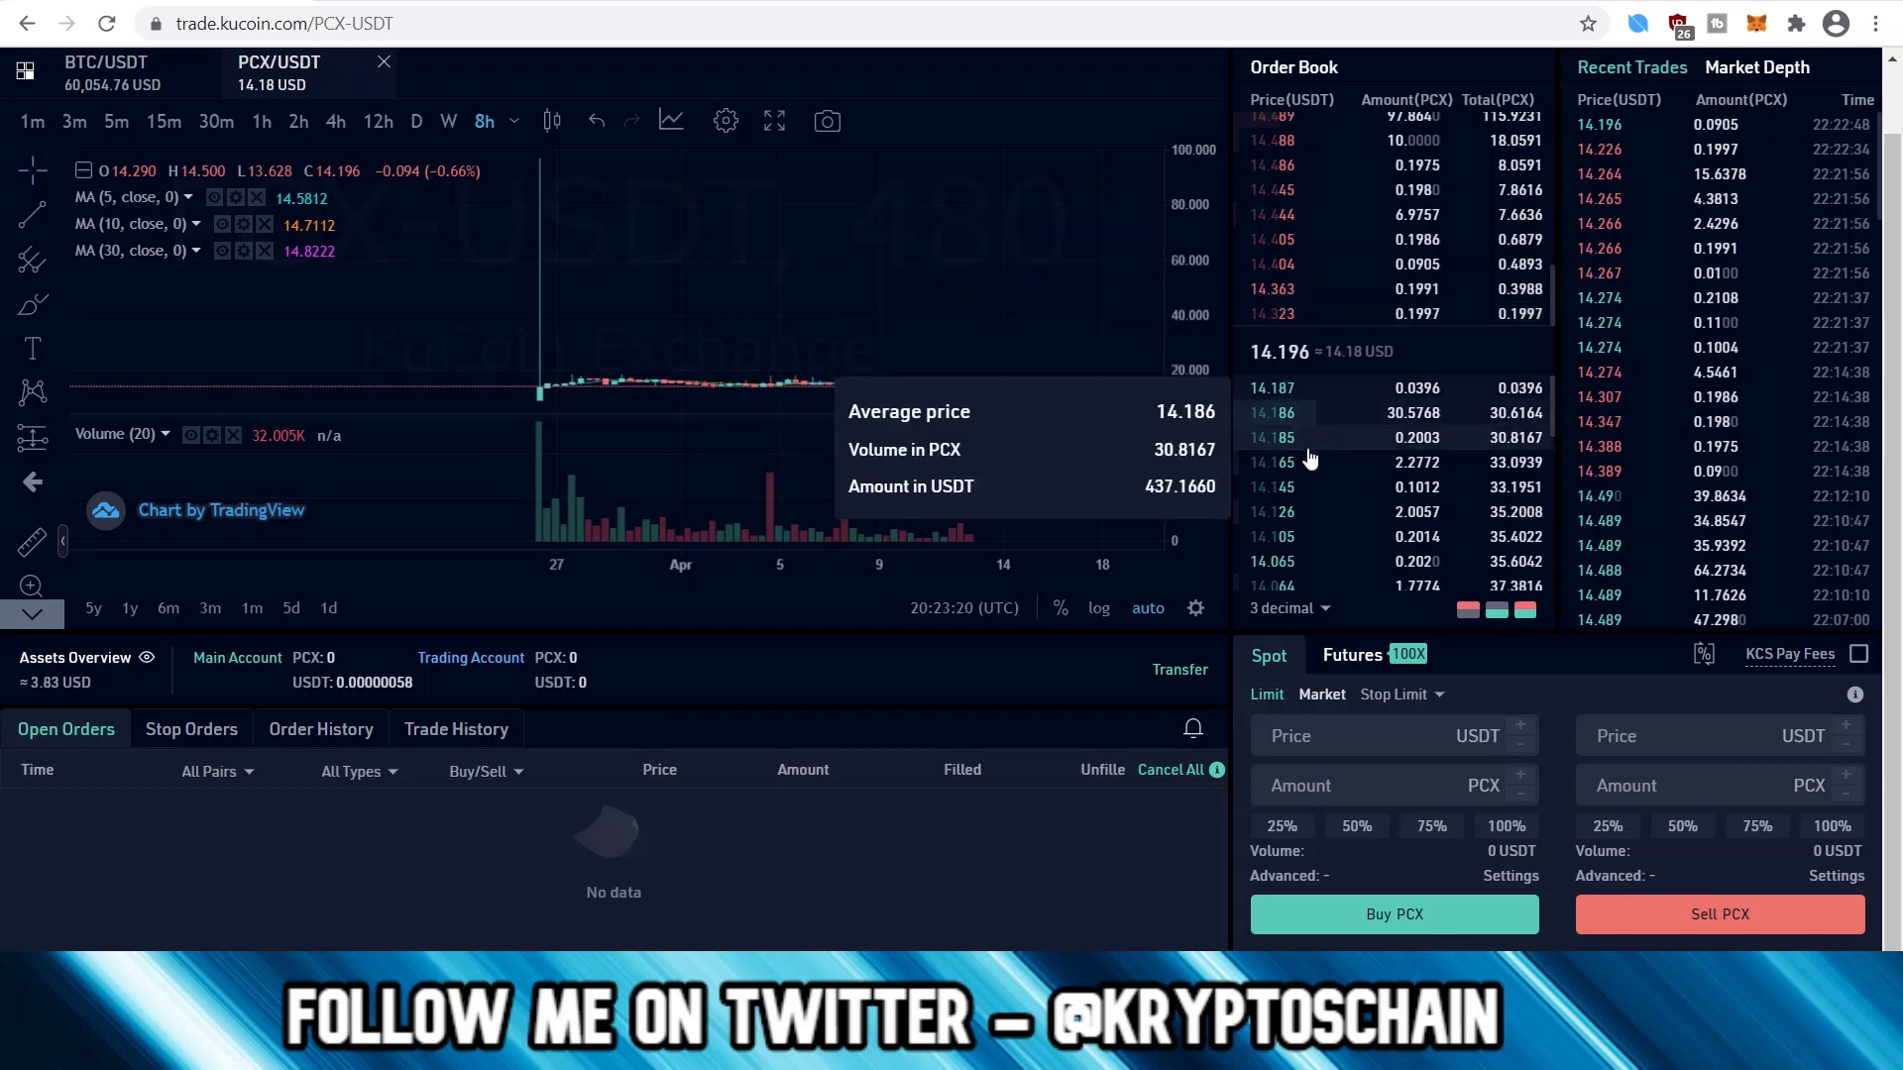
Step: Fill in a limit buy order for PCX with a price of 100 USDT and 100% of the available balance
click(1351, 732)
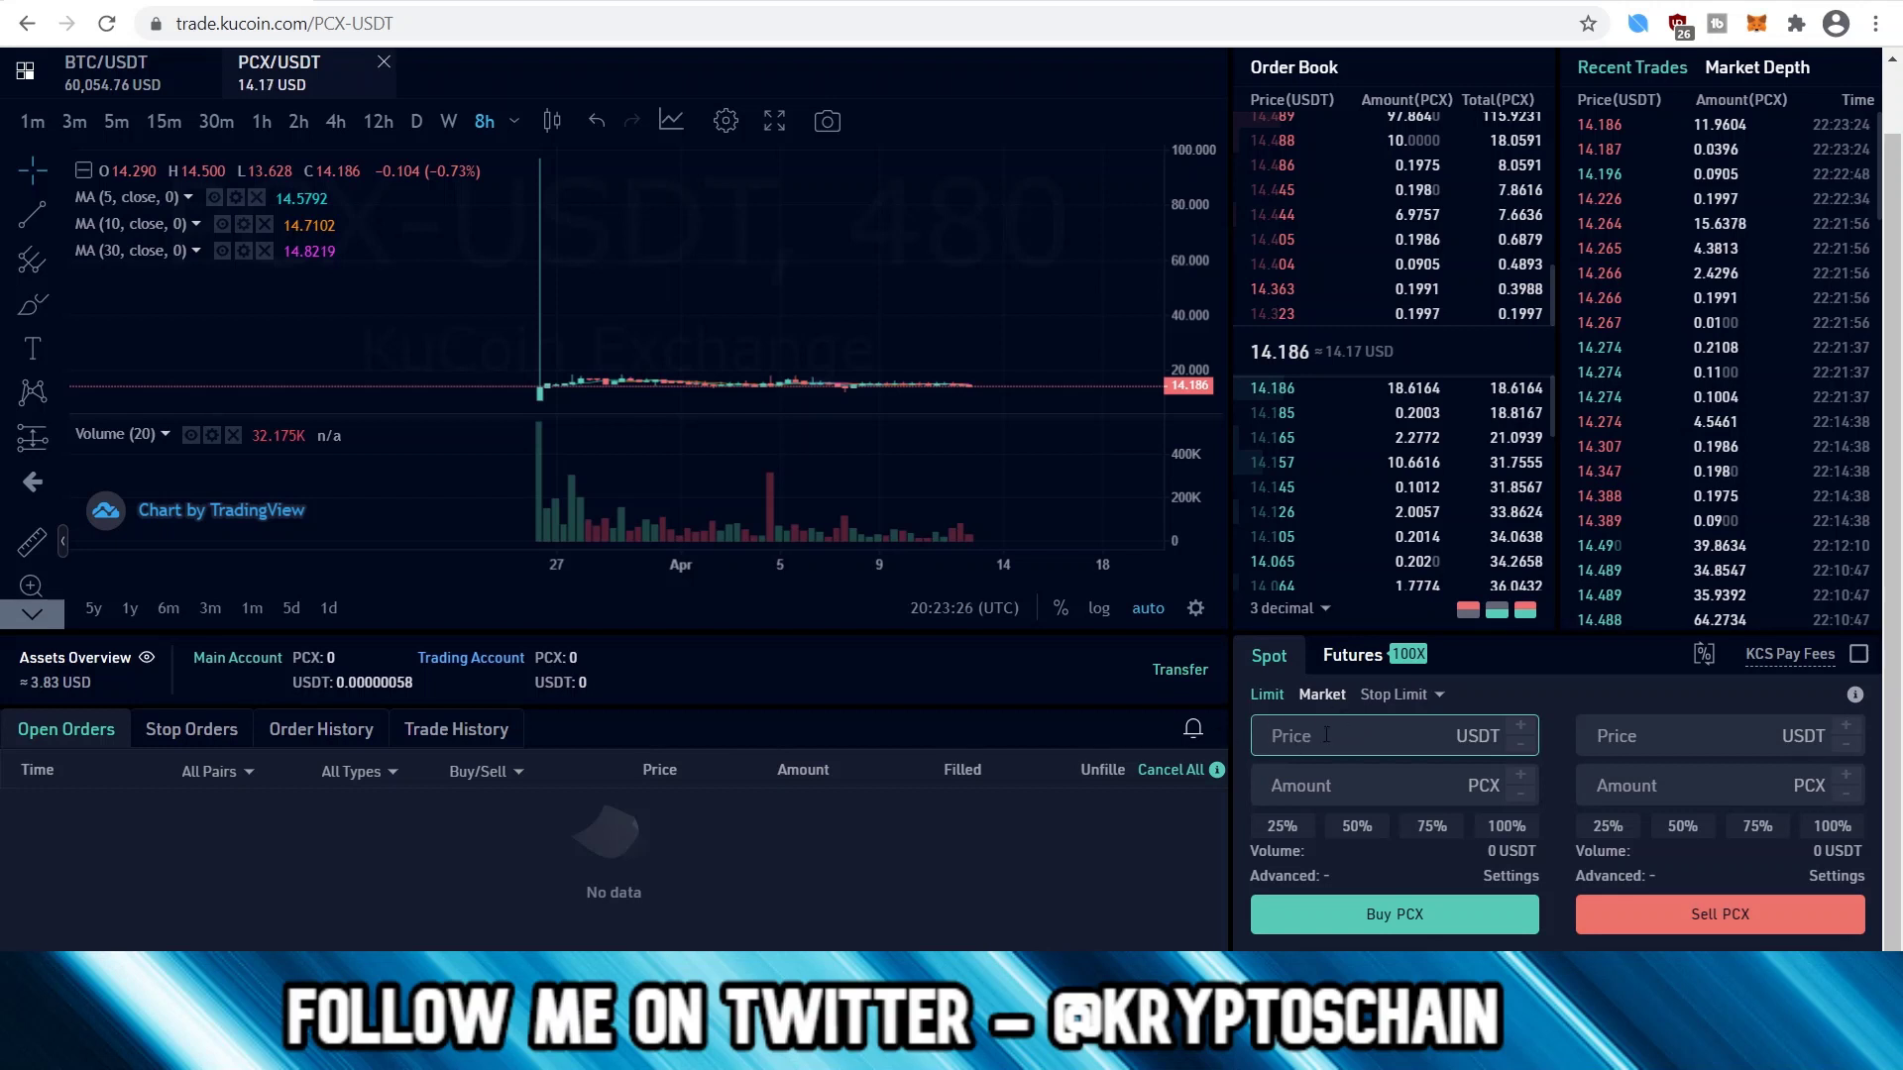
text(100)
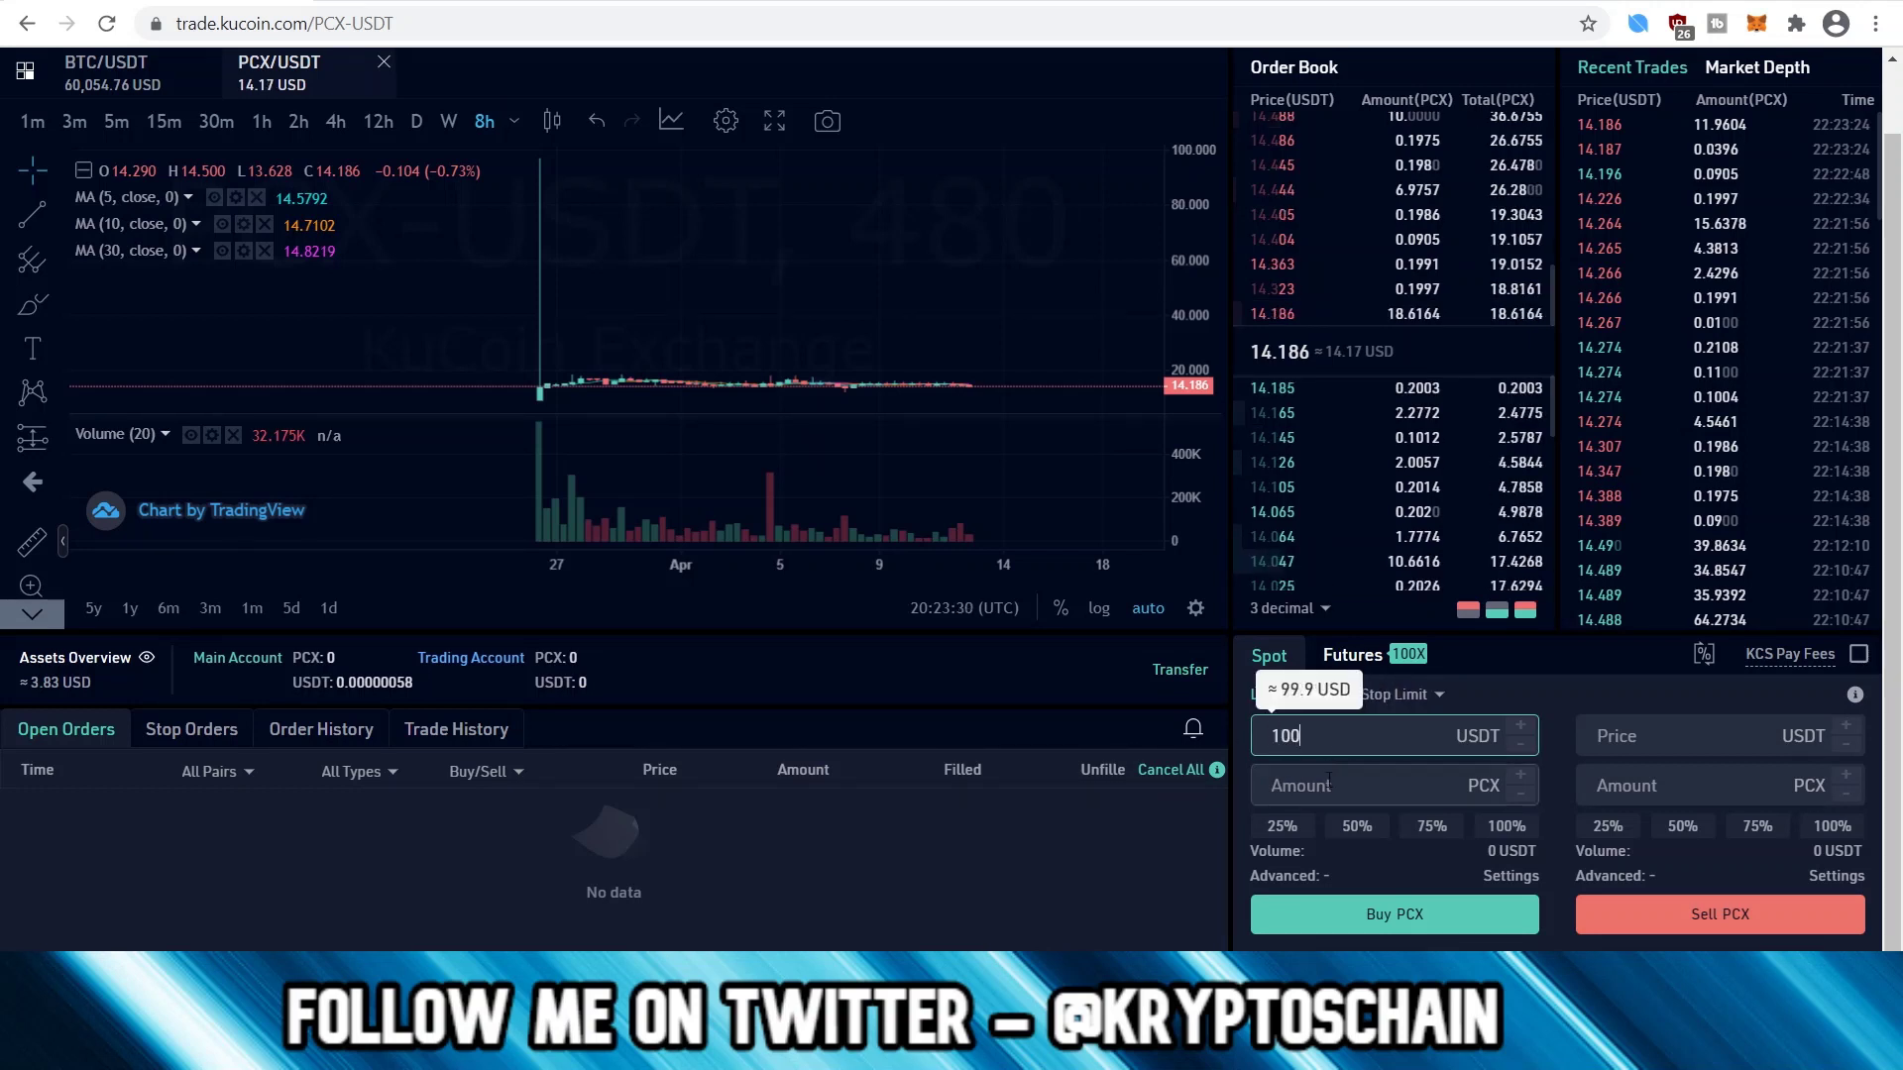
click(1327, 784)
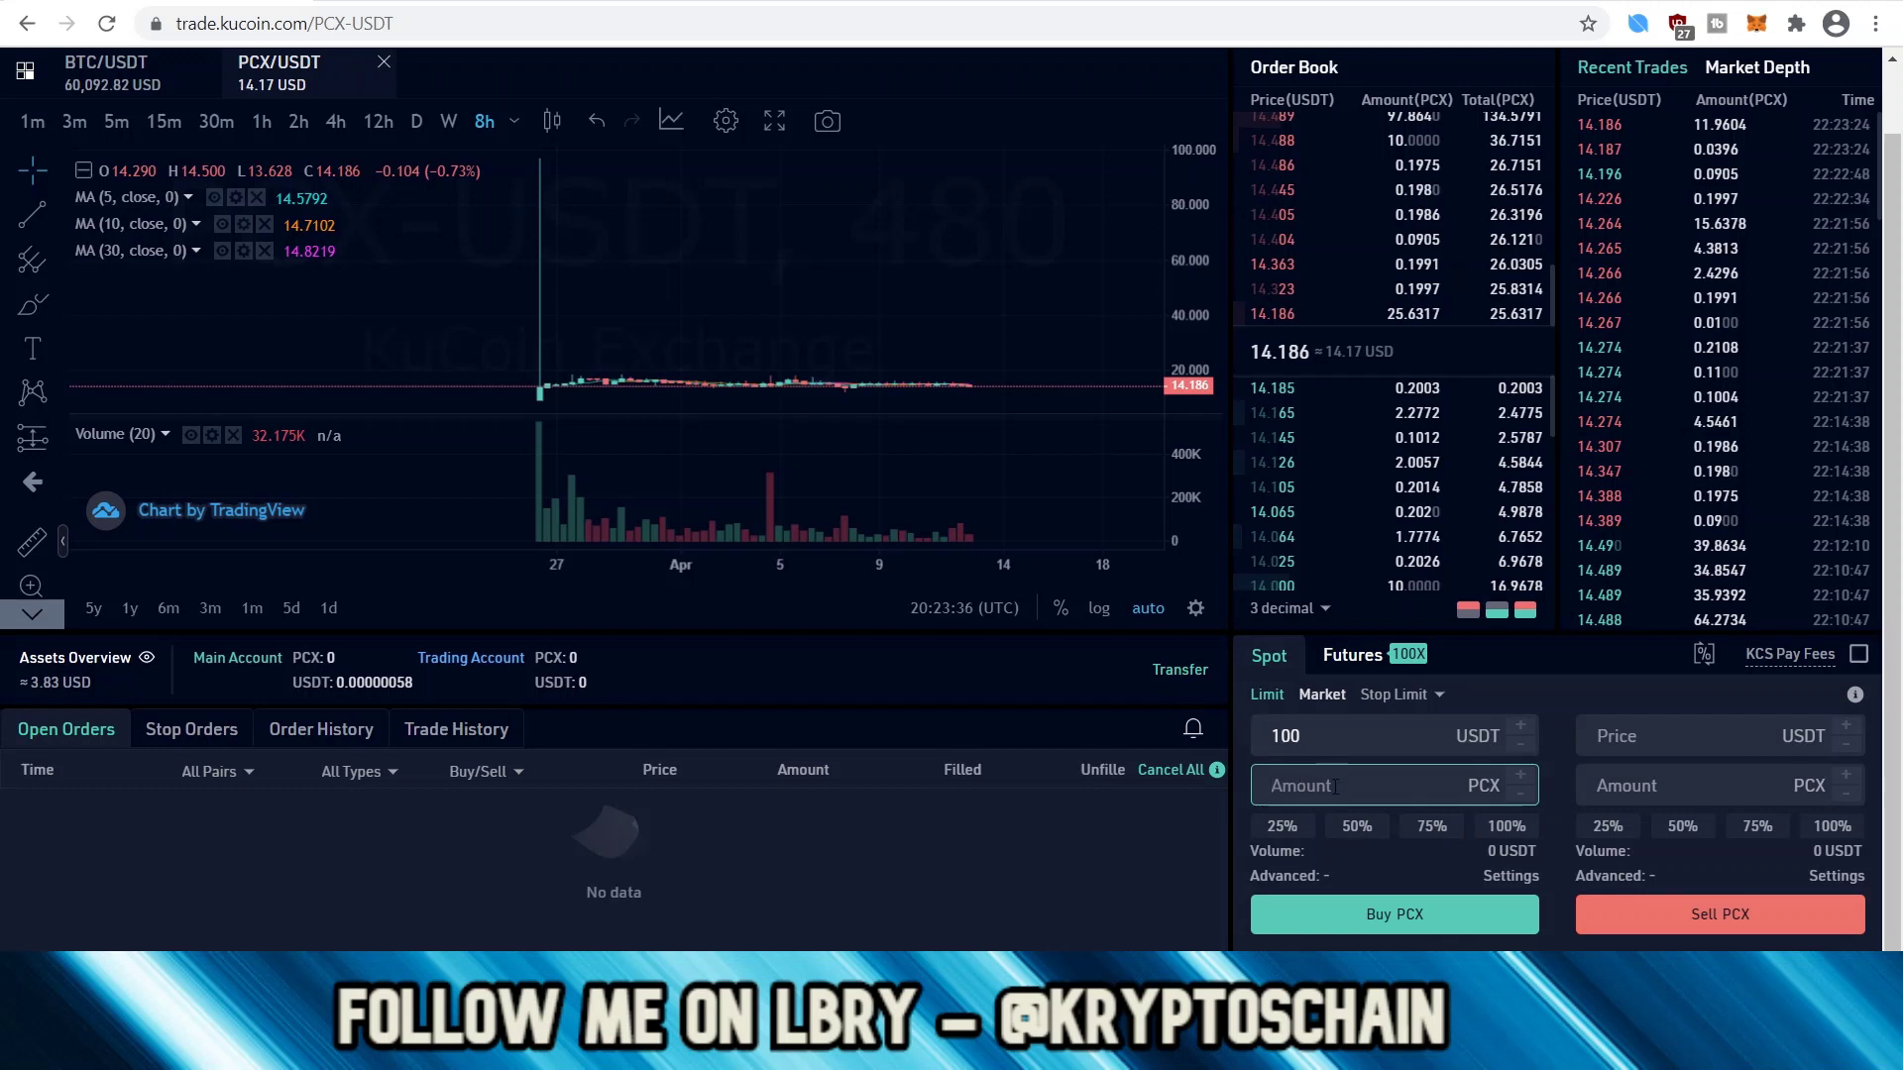
click(1519, 828)
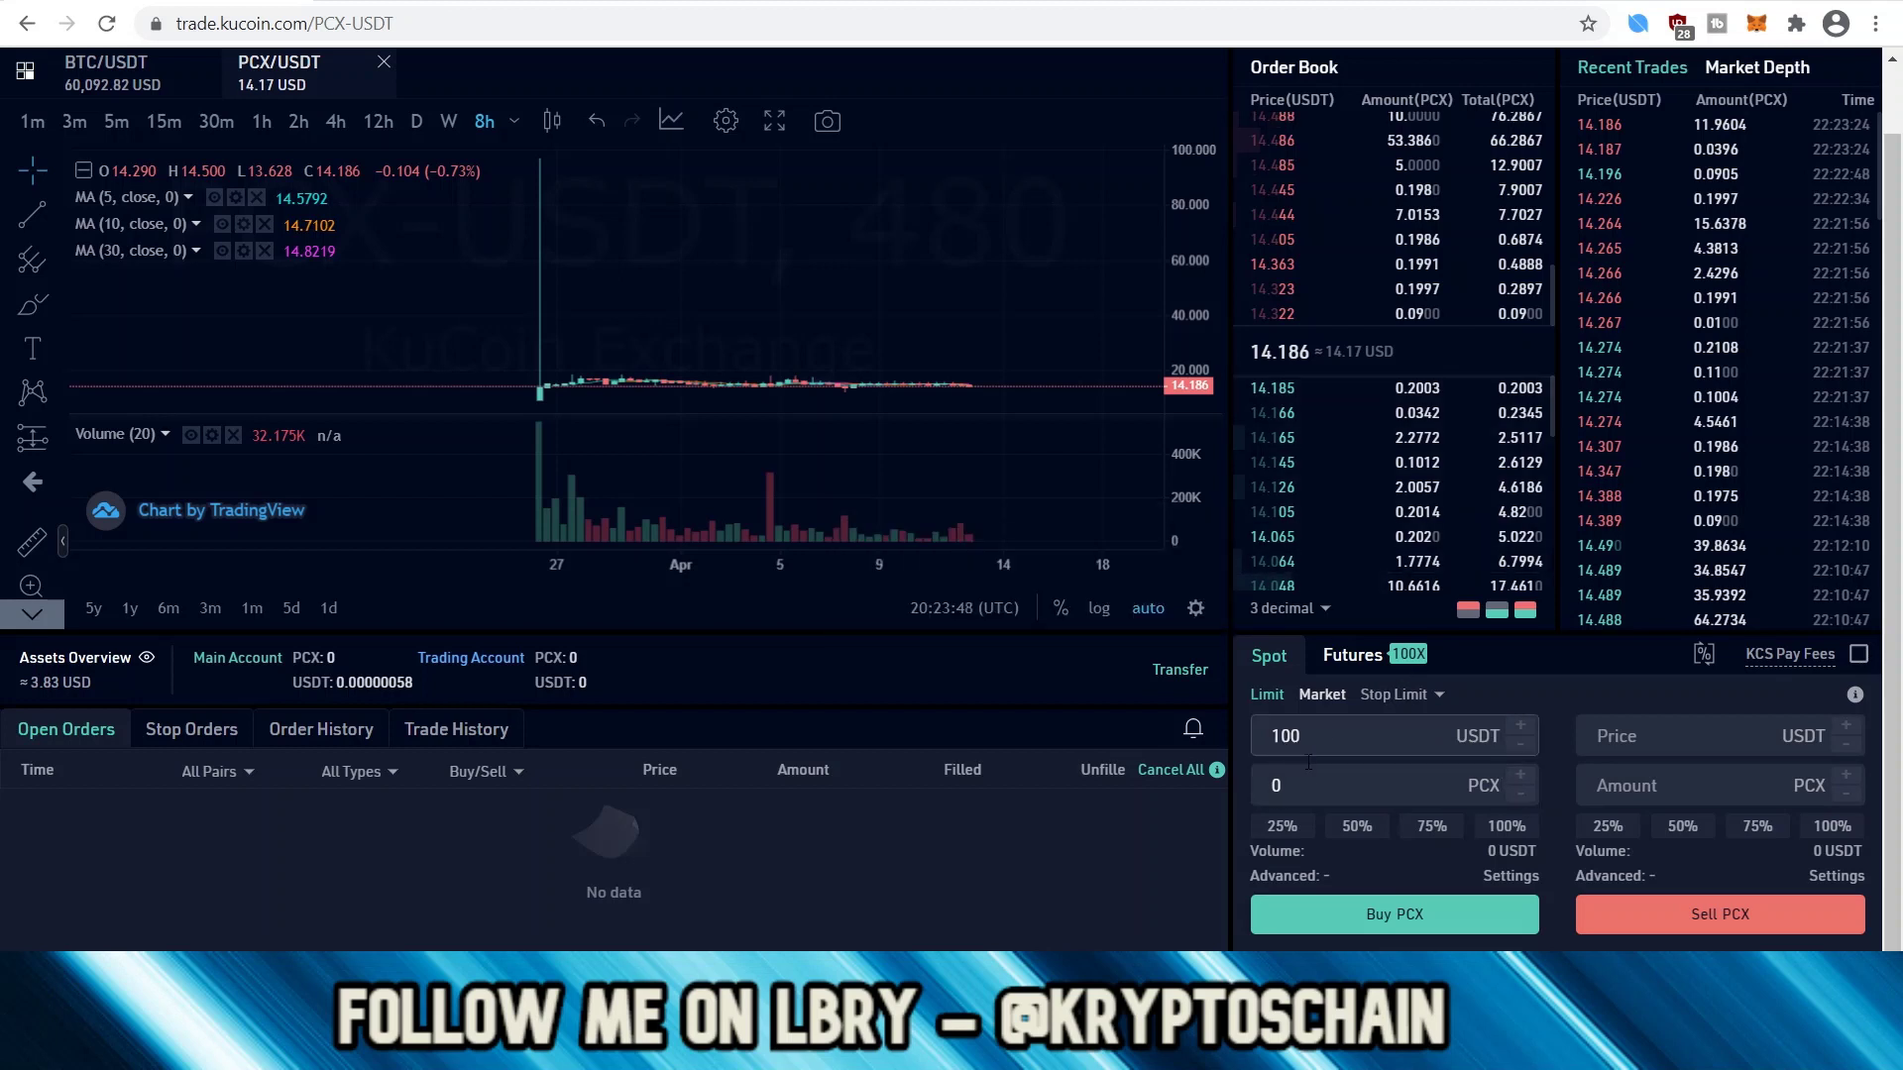
double_click(1262, 782)
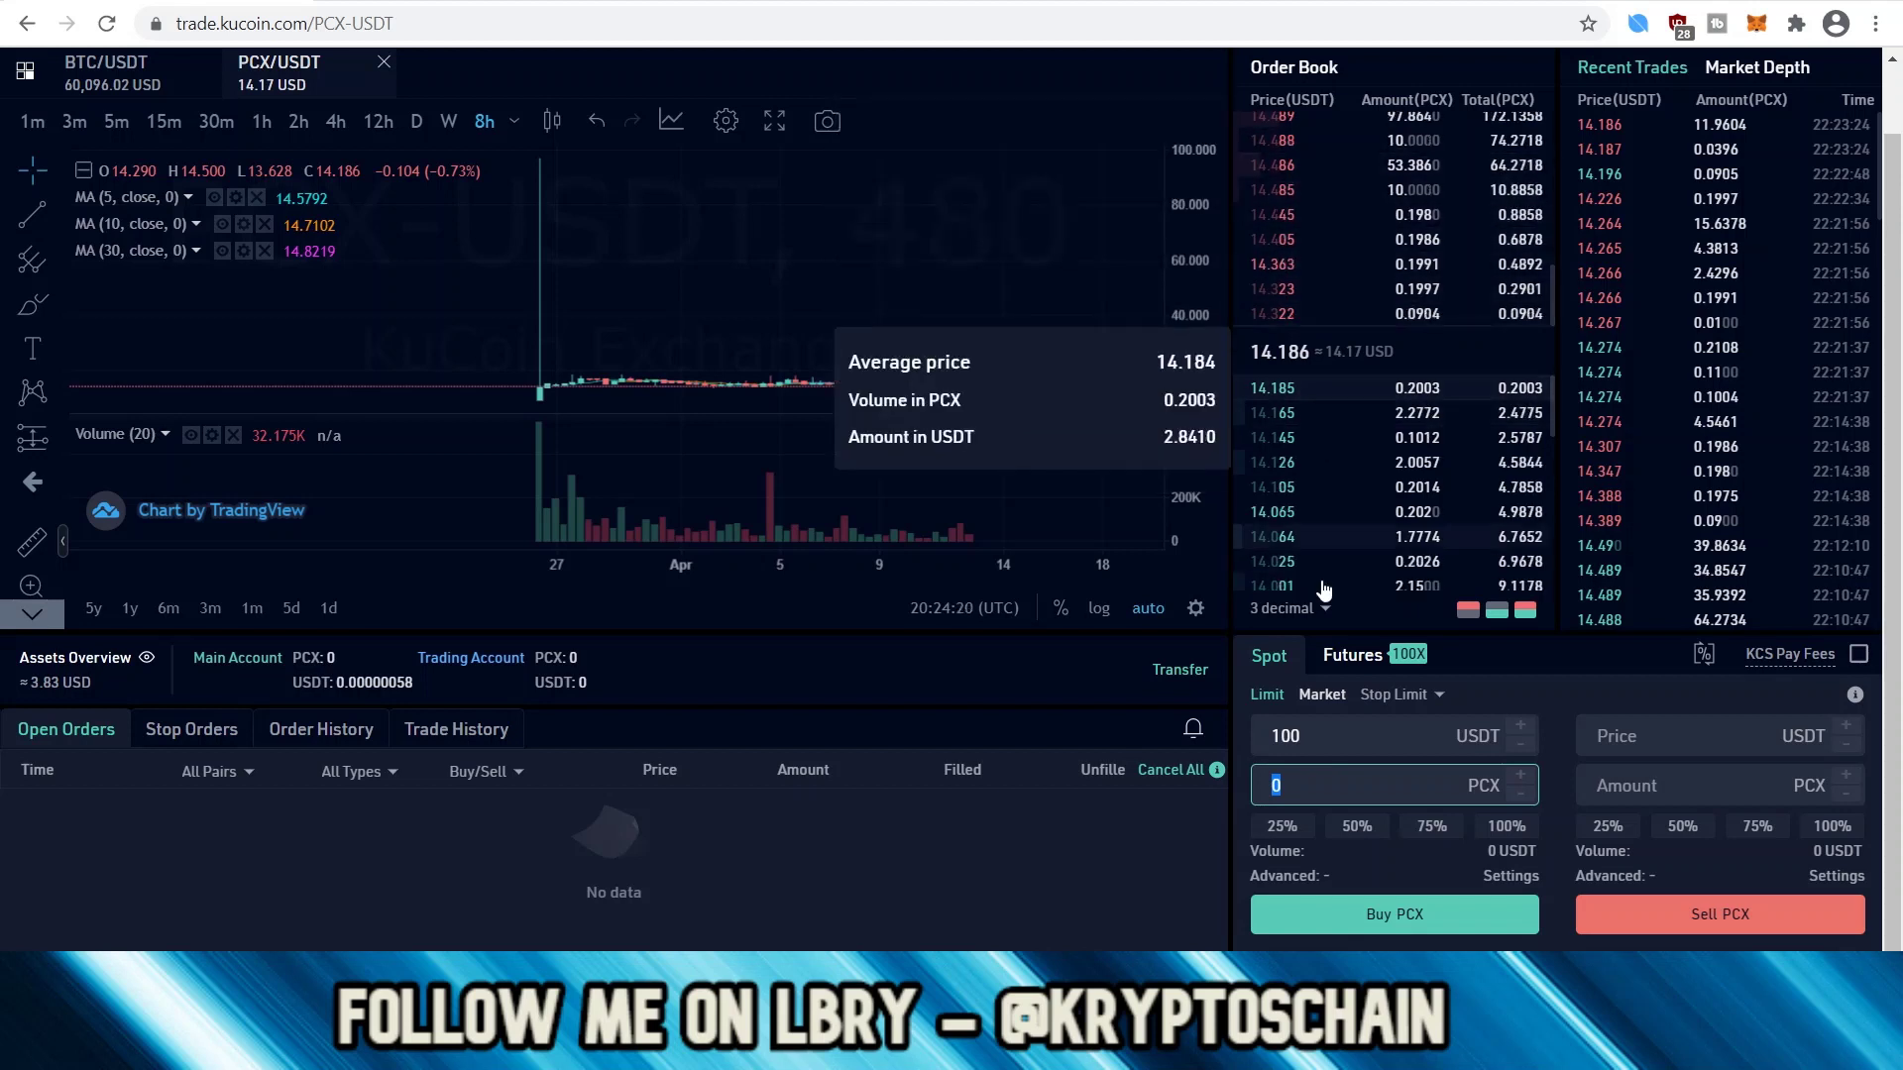
click(1268, 697)
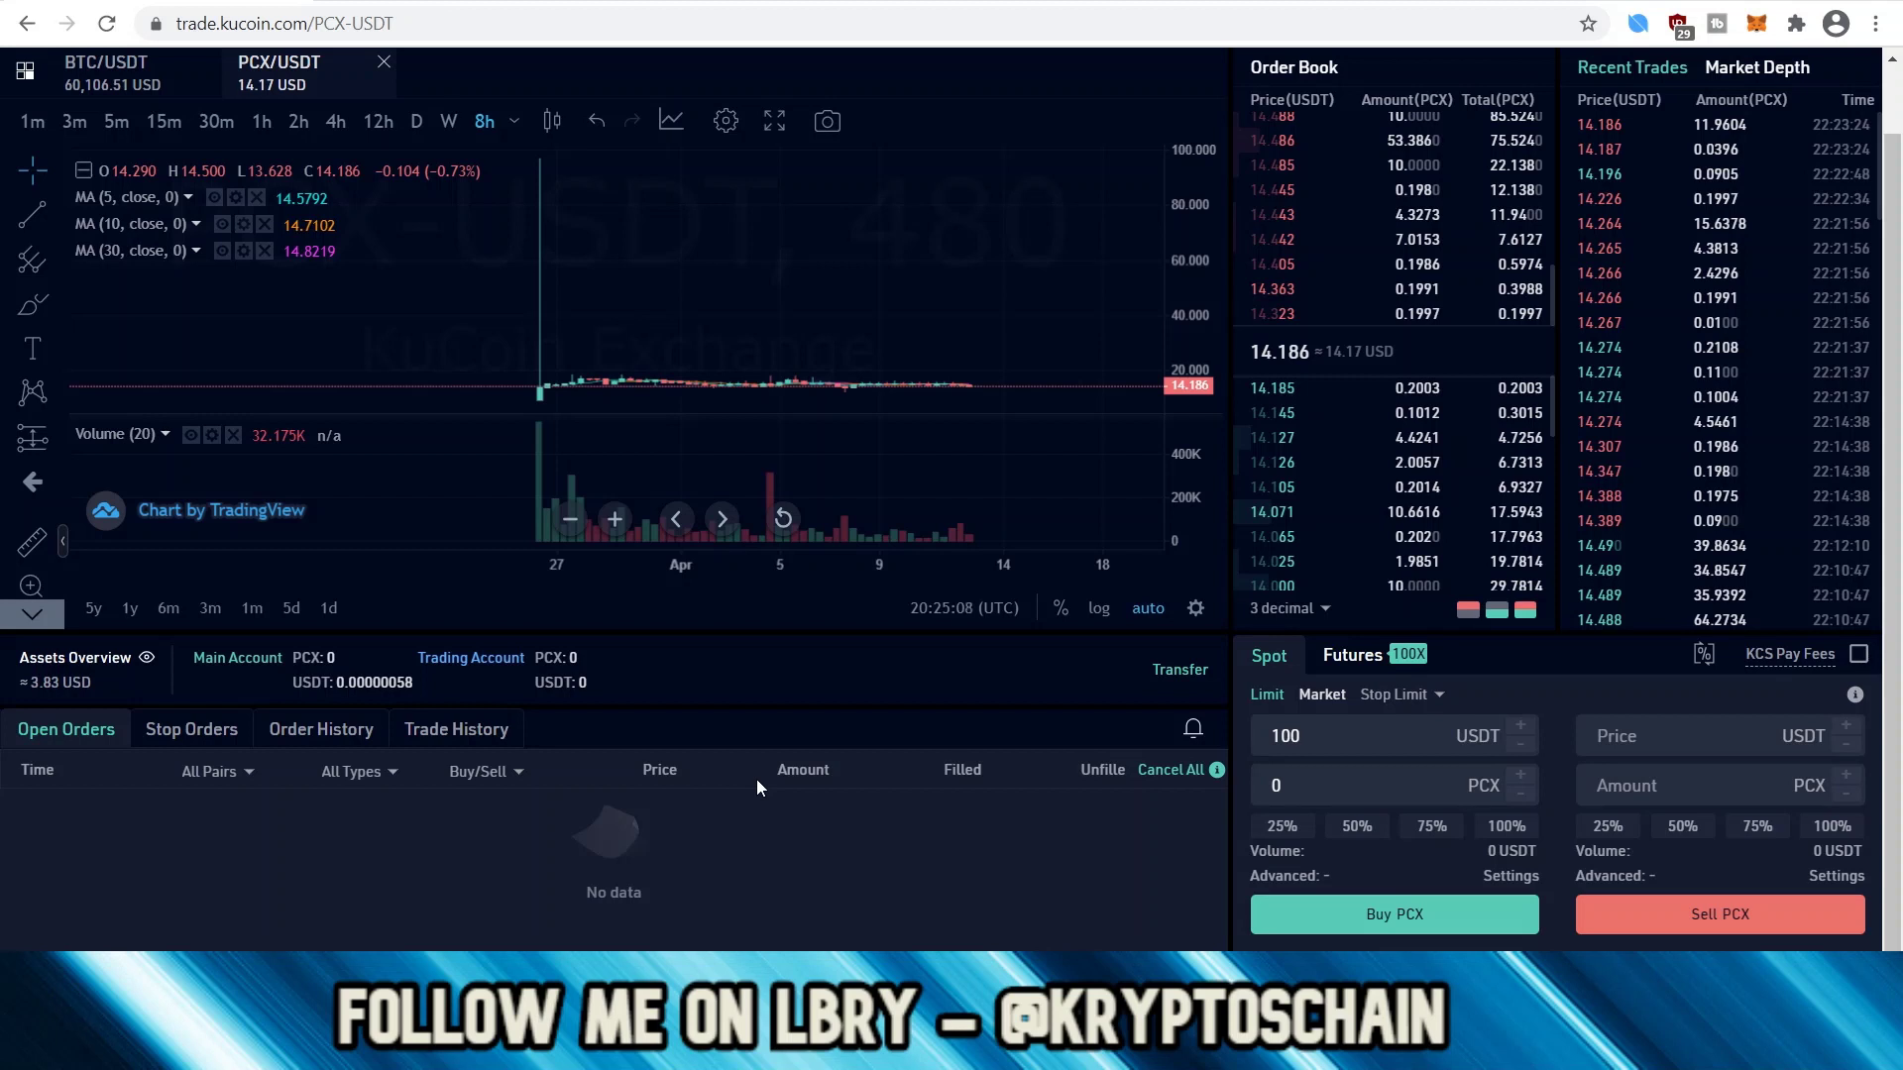
Step: Browse the trading pairs offered in the BTC and Polkadot markets
scroll(639, 865, up, 1)
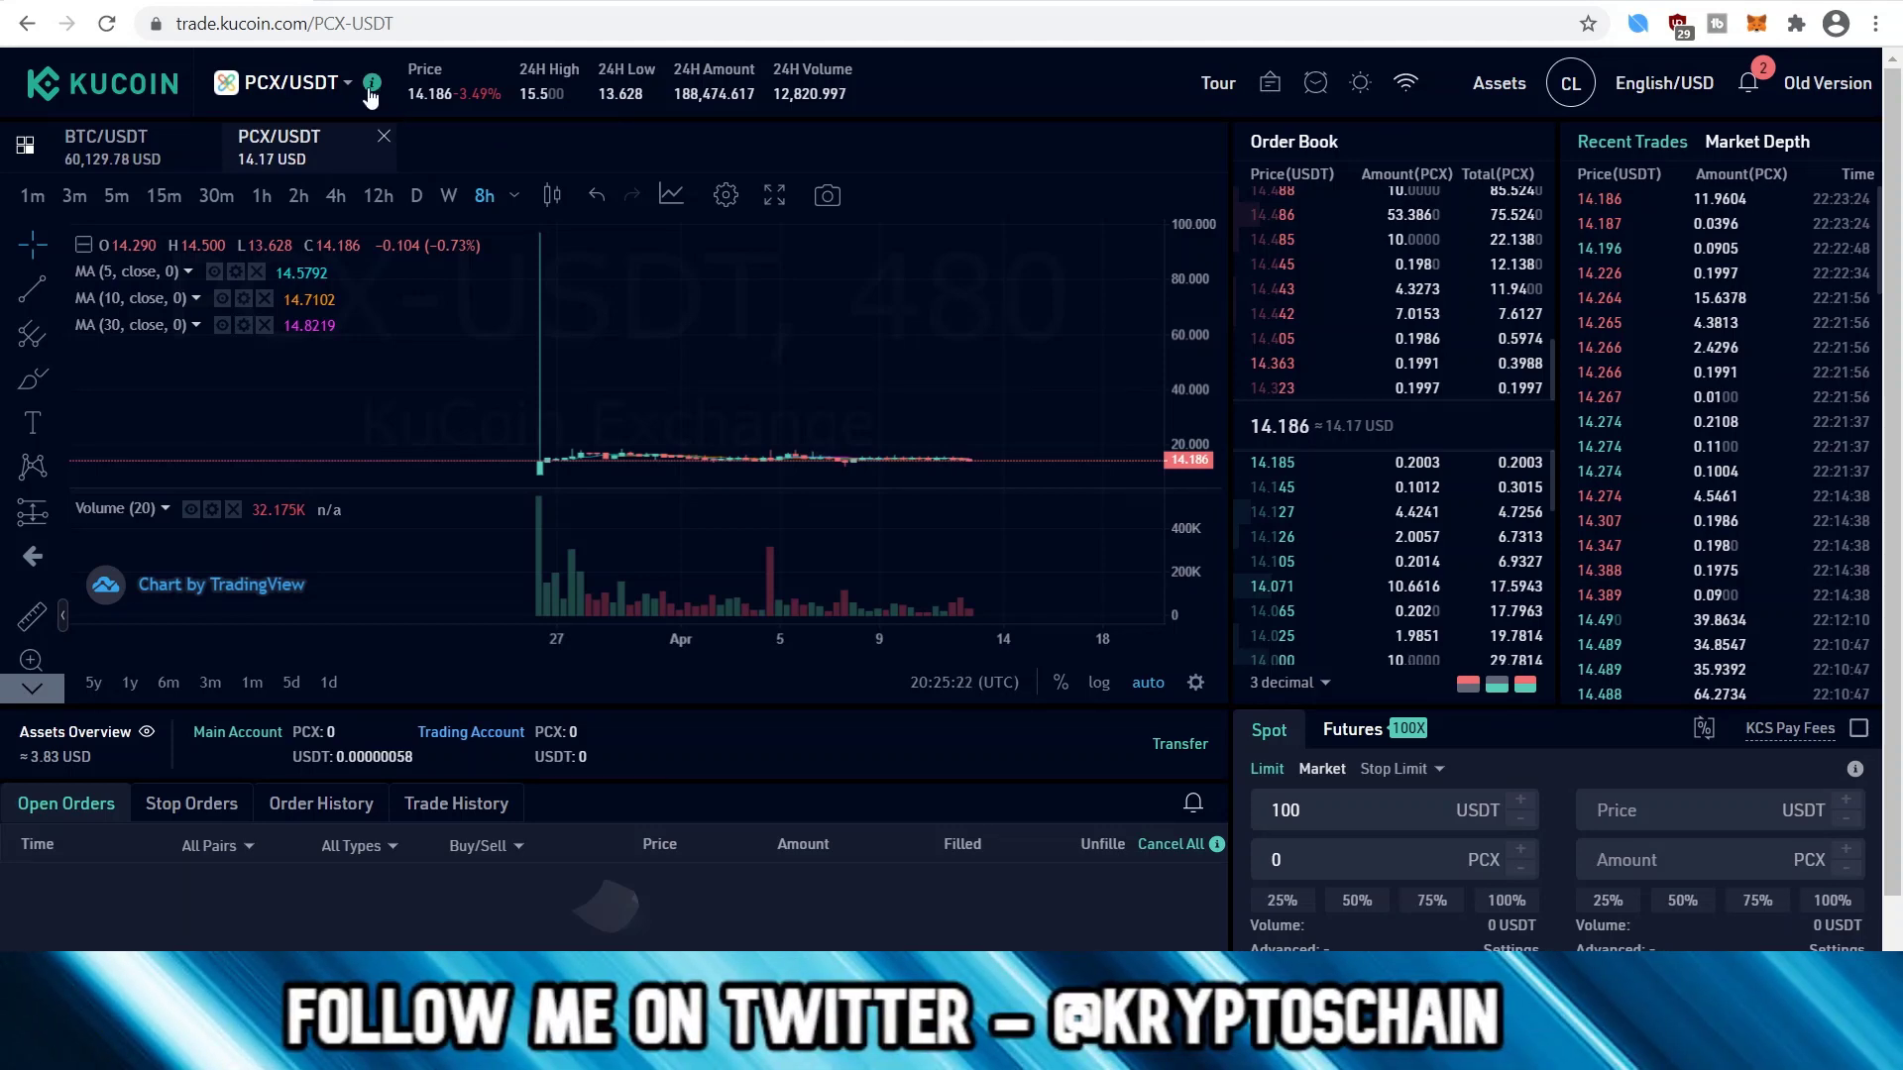
scroll(896, 908, down, 2)
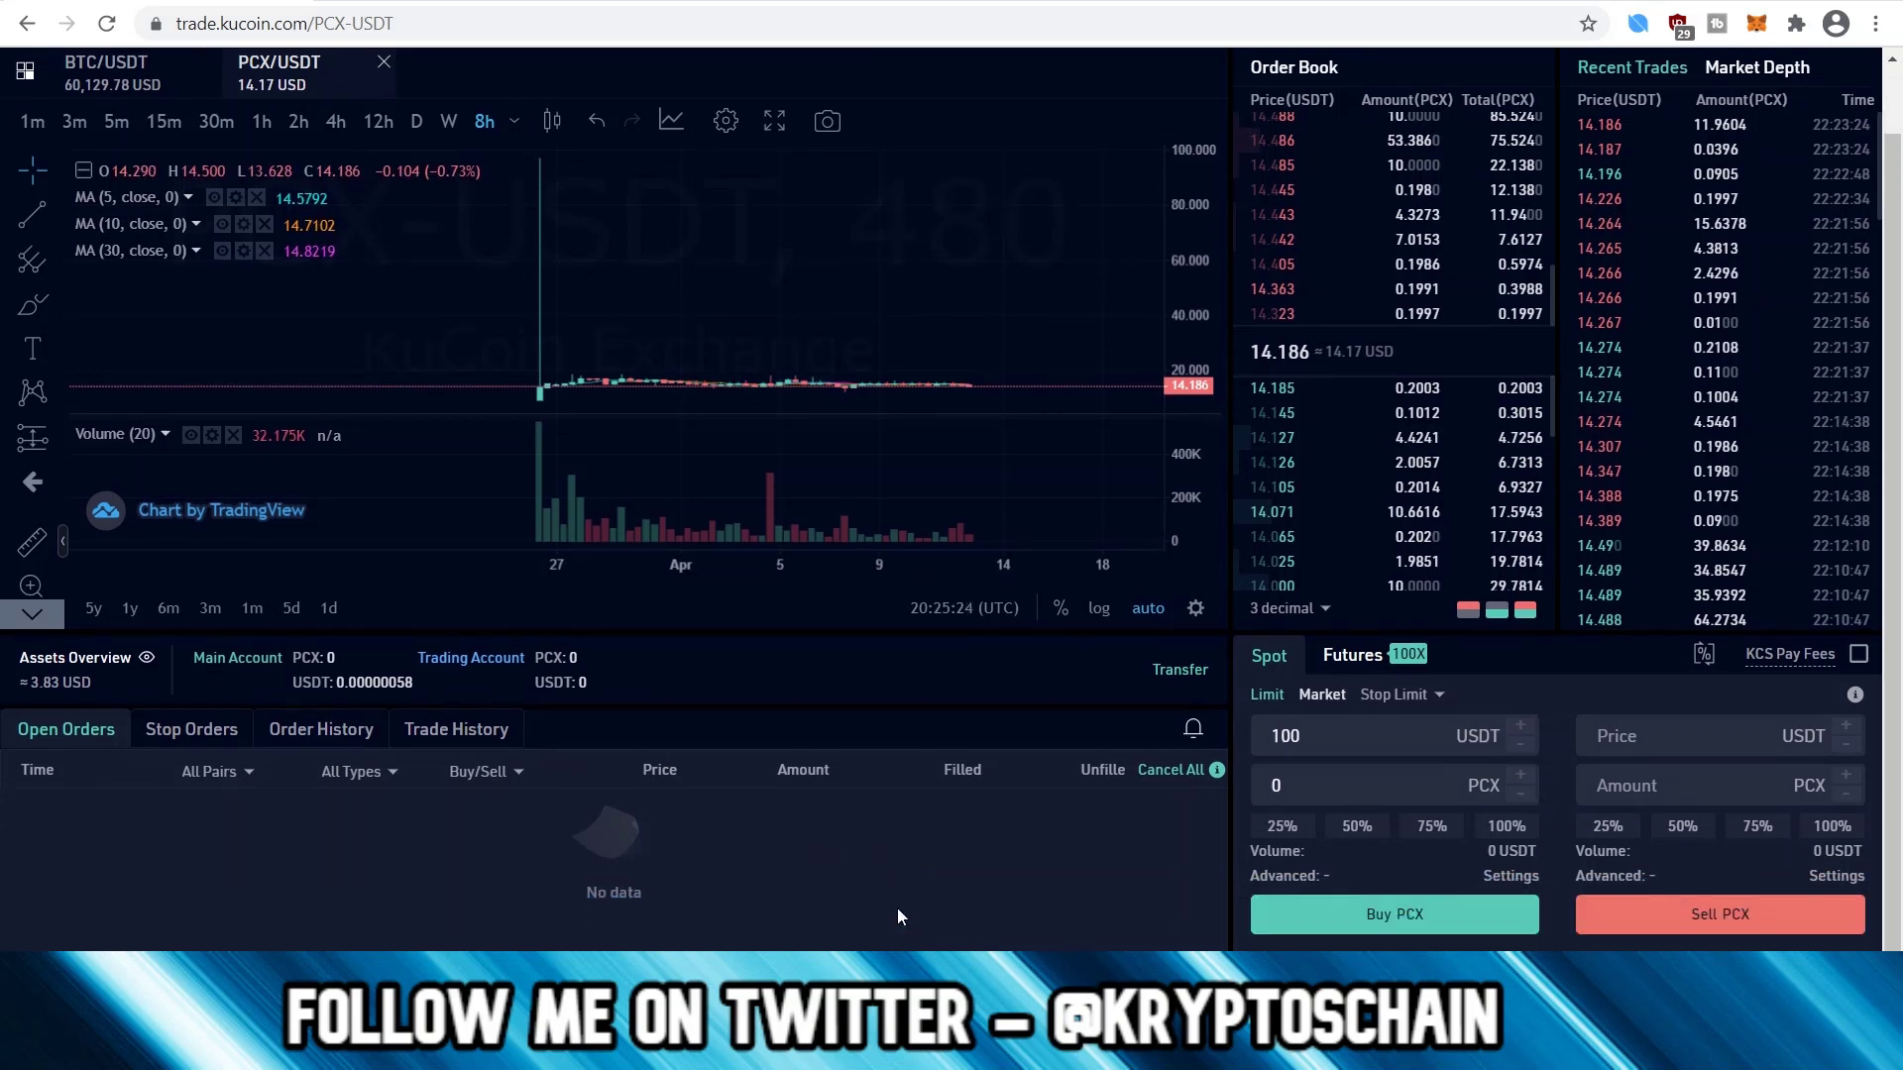
scroll(872, 872, up, 2)
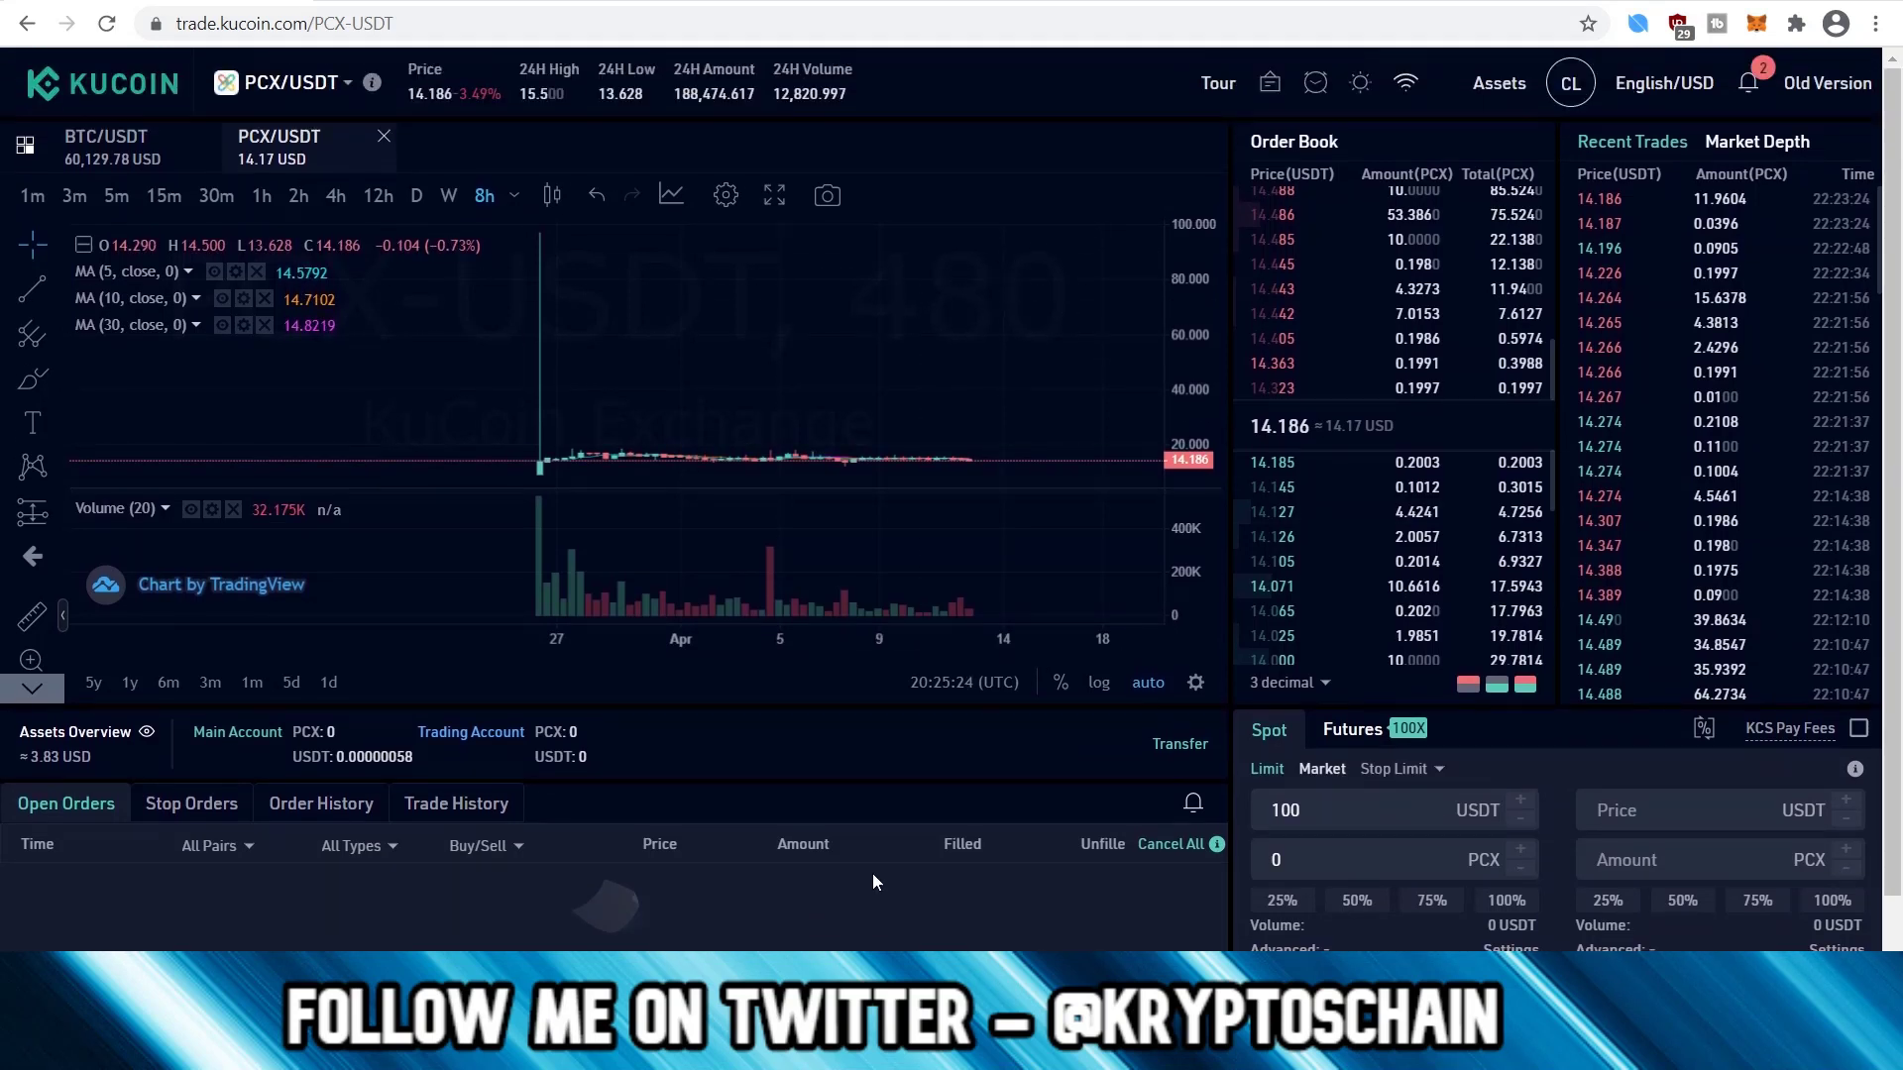
click(349, 85)
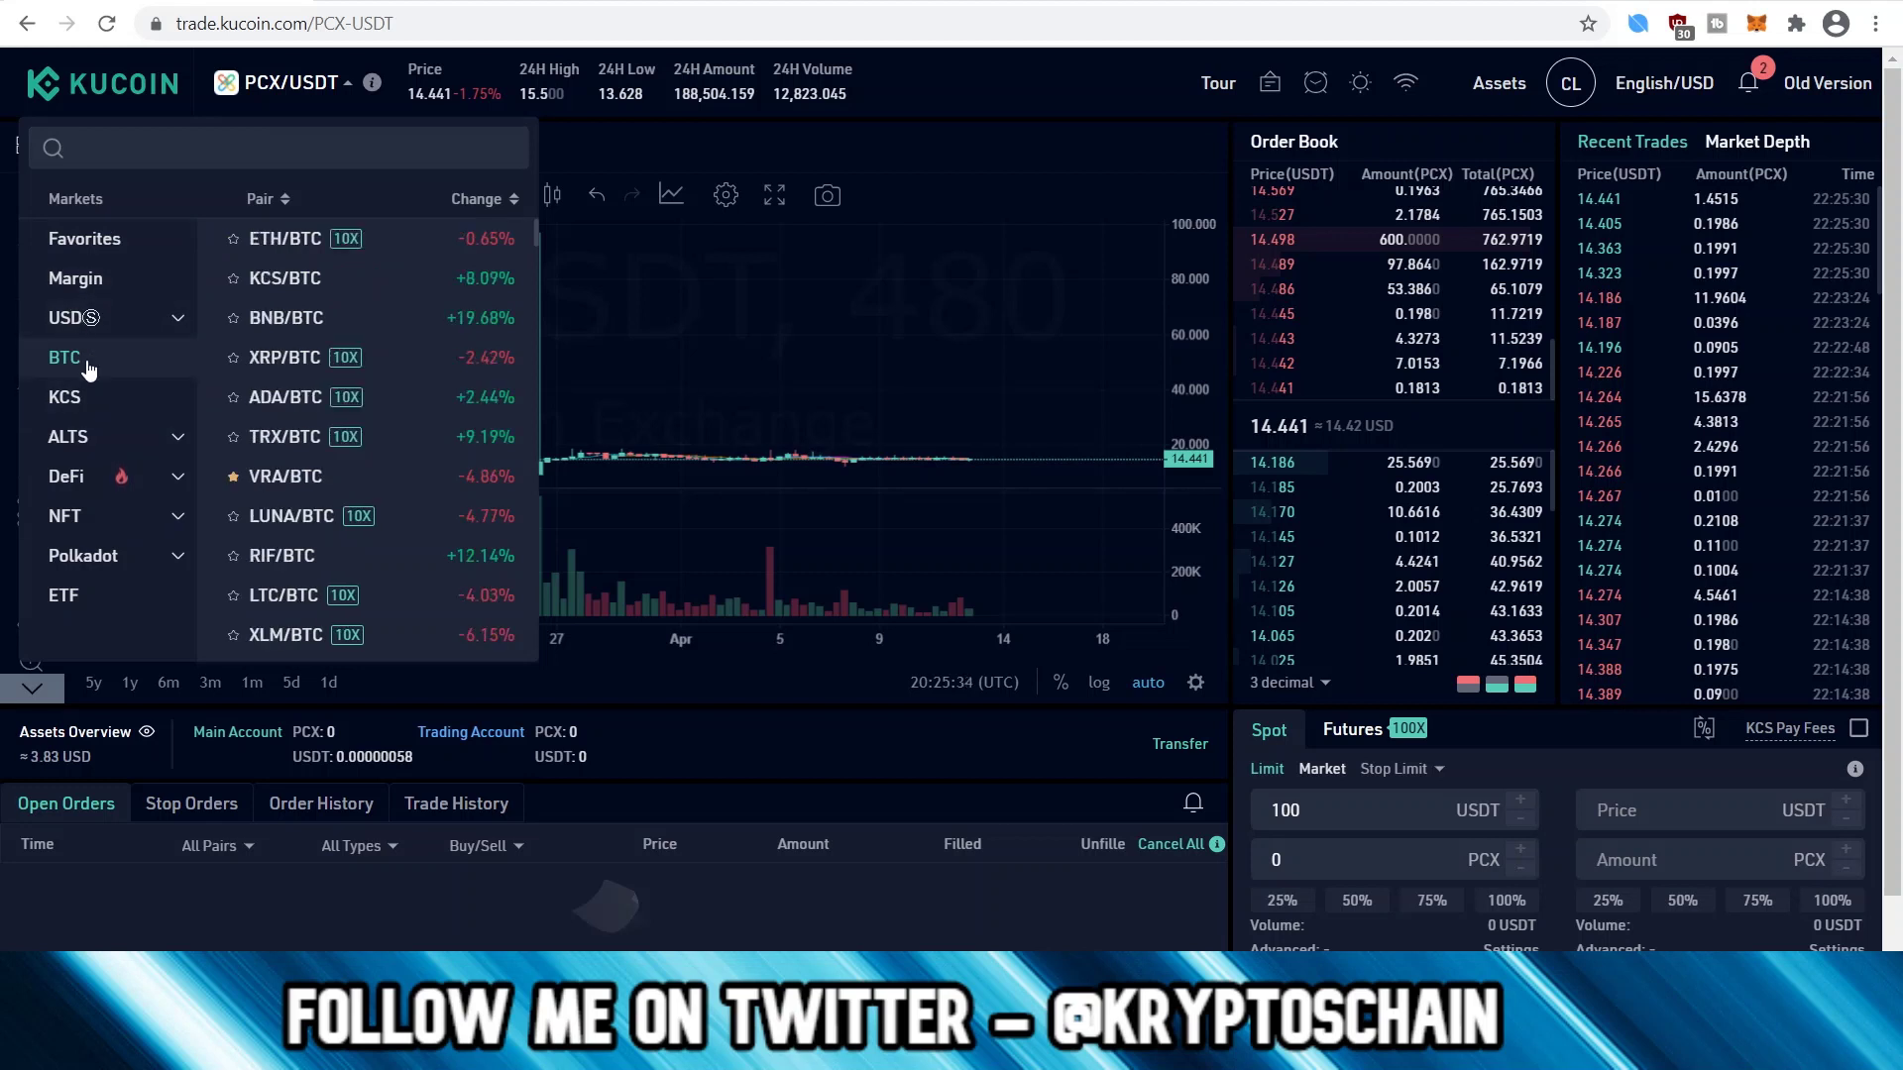
scroll(307, 342, down, 4)
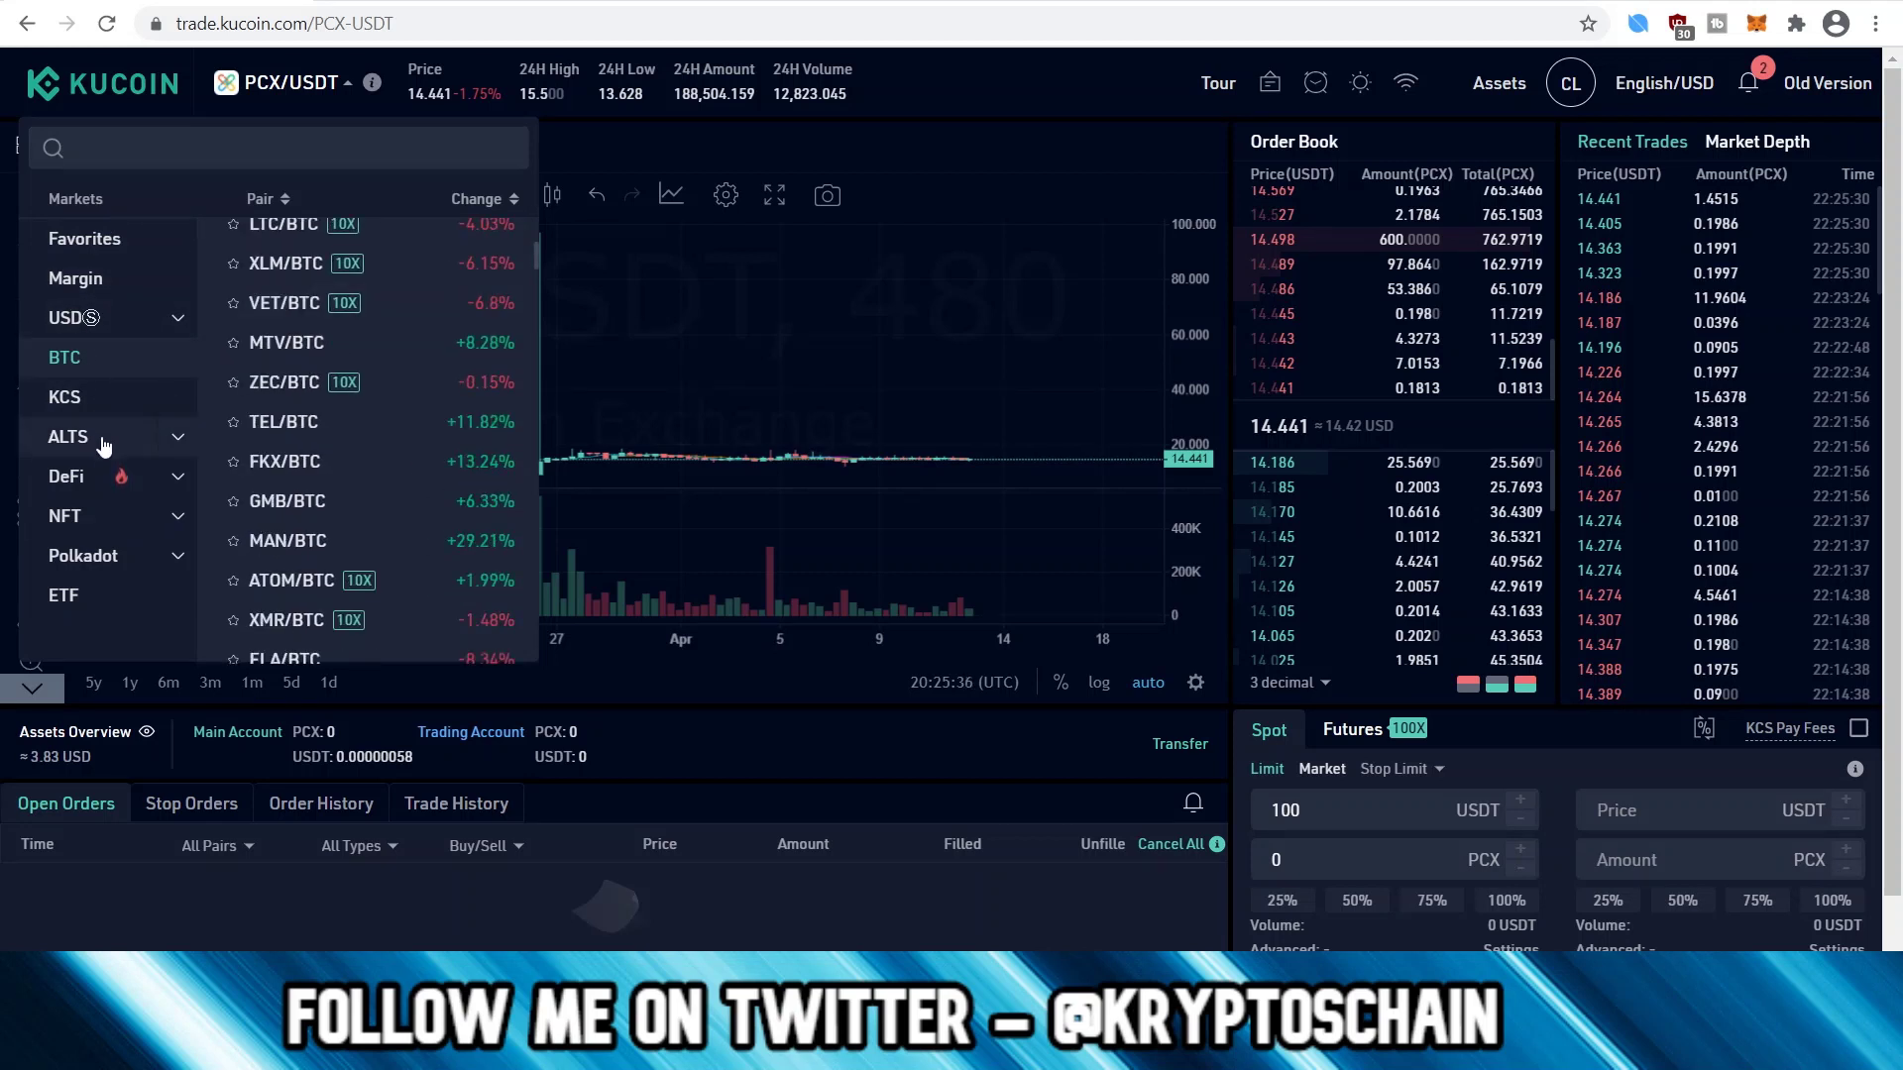
click(94, 556)
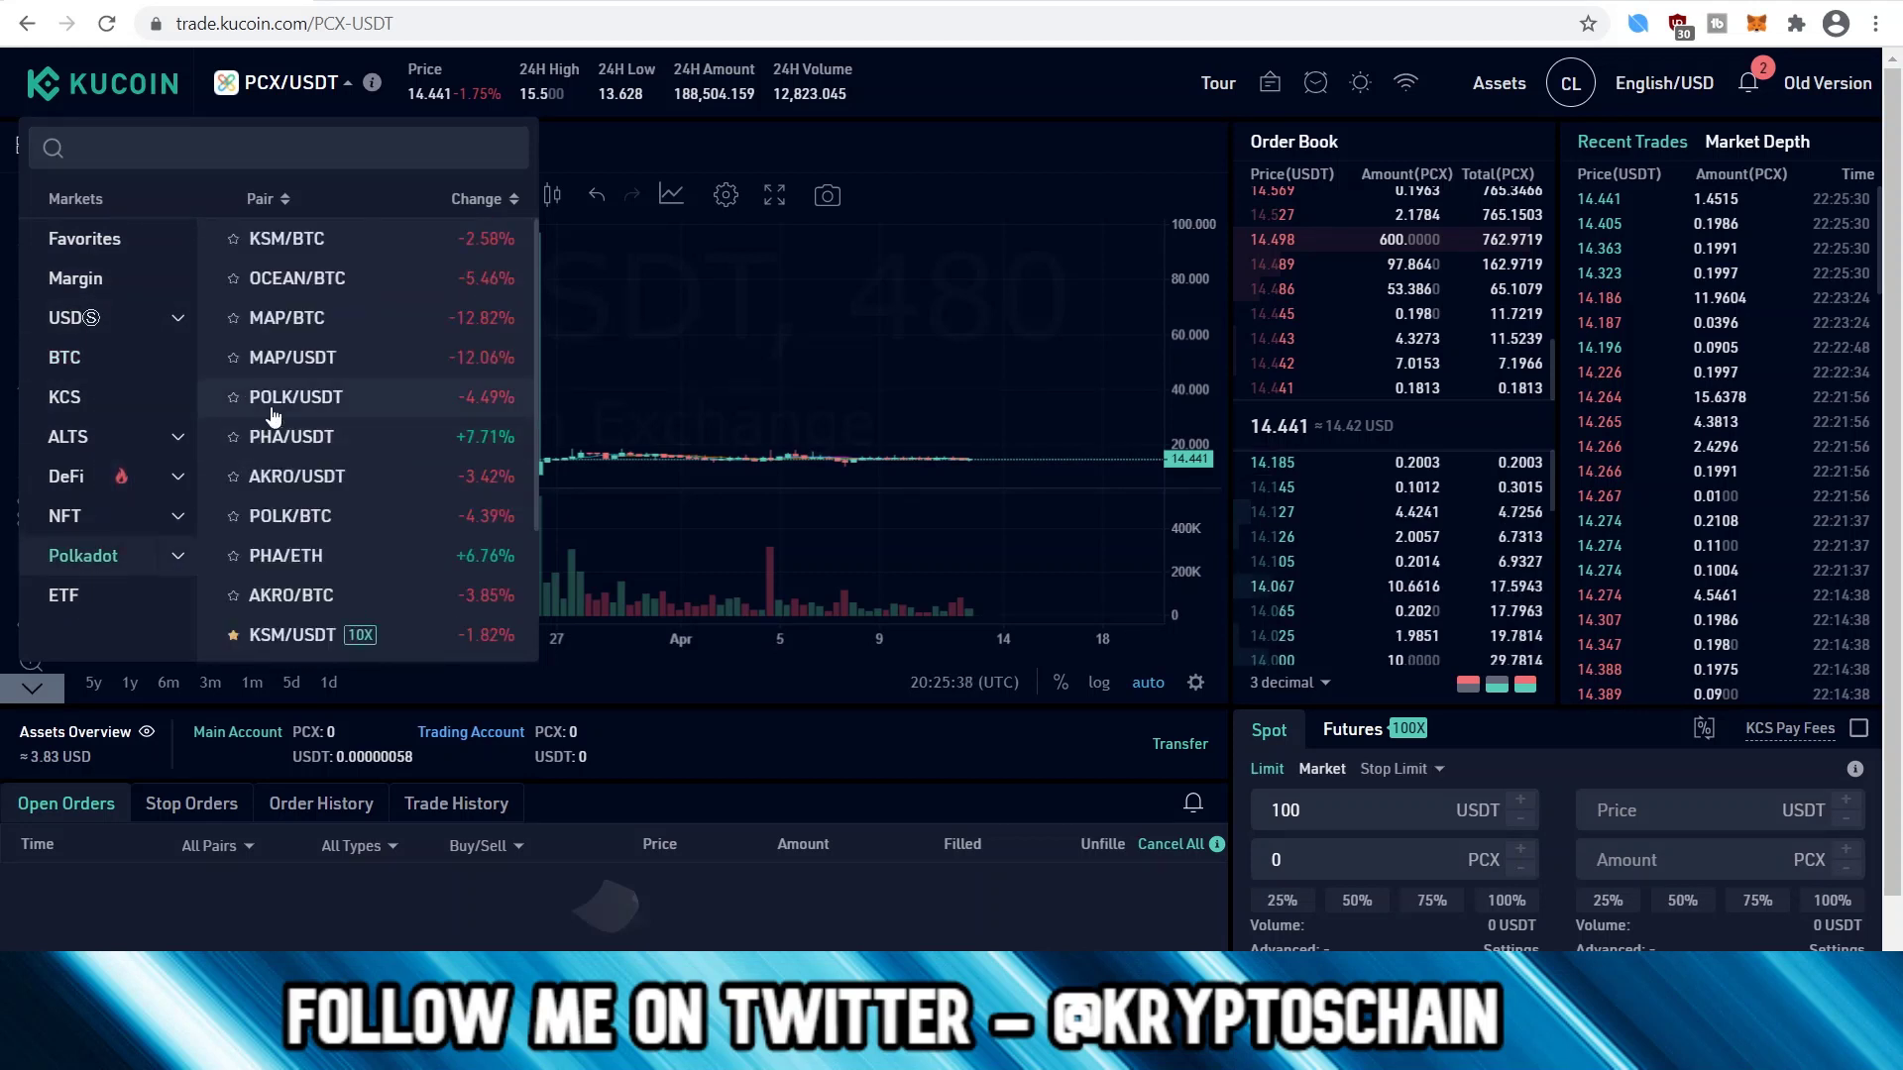
scroll(327, 332, down, 3)
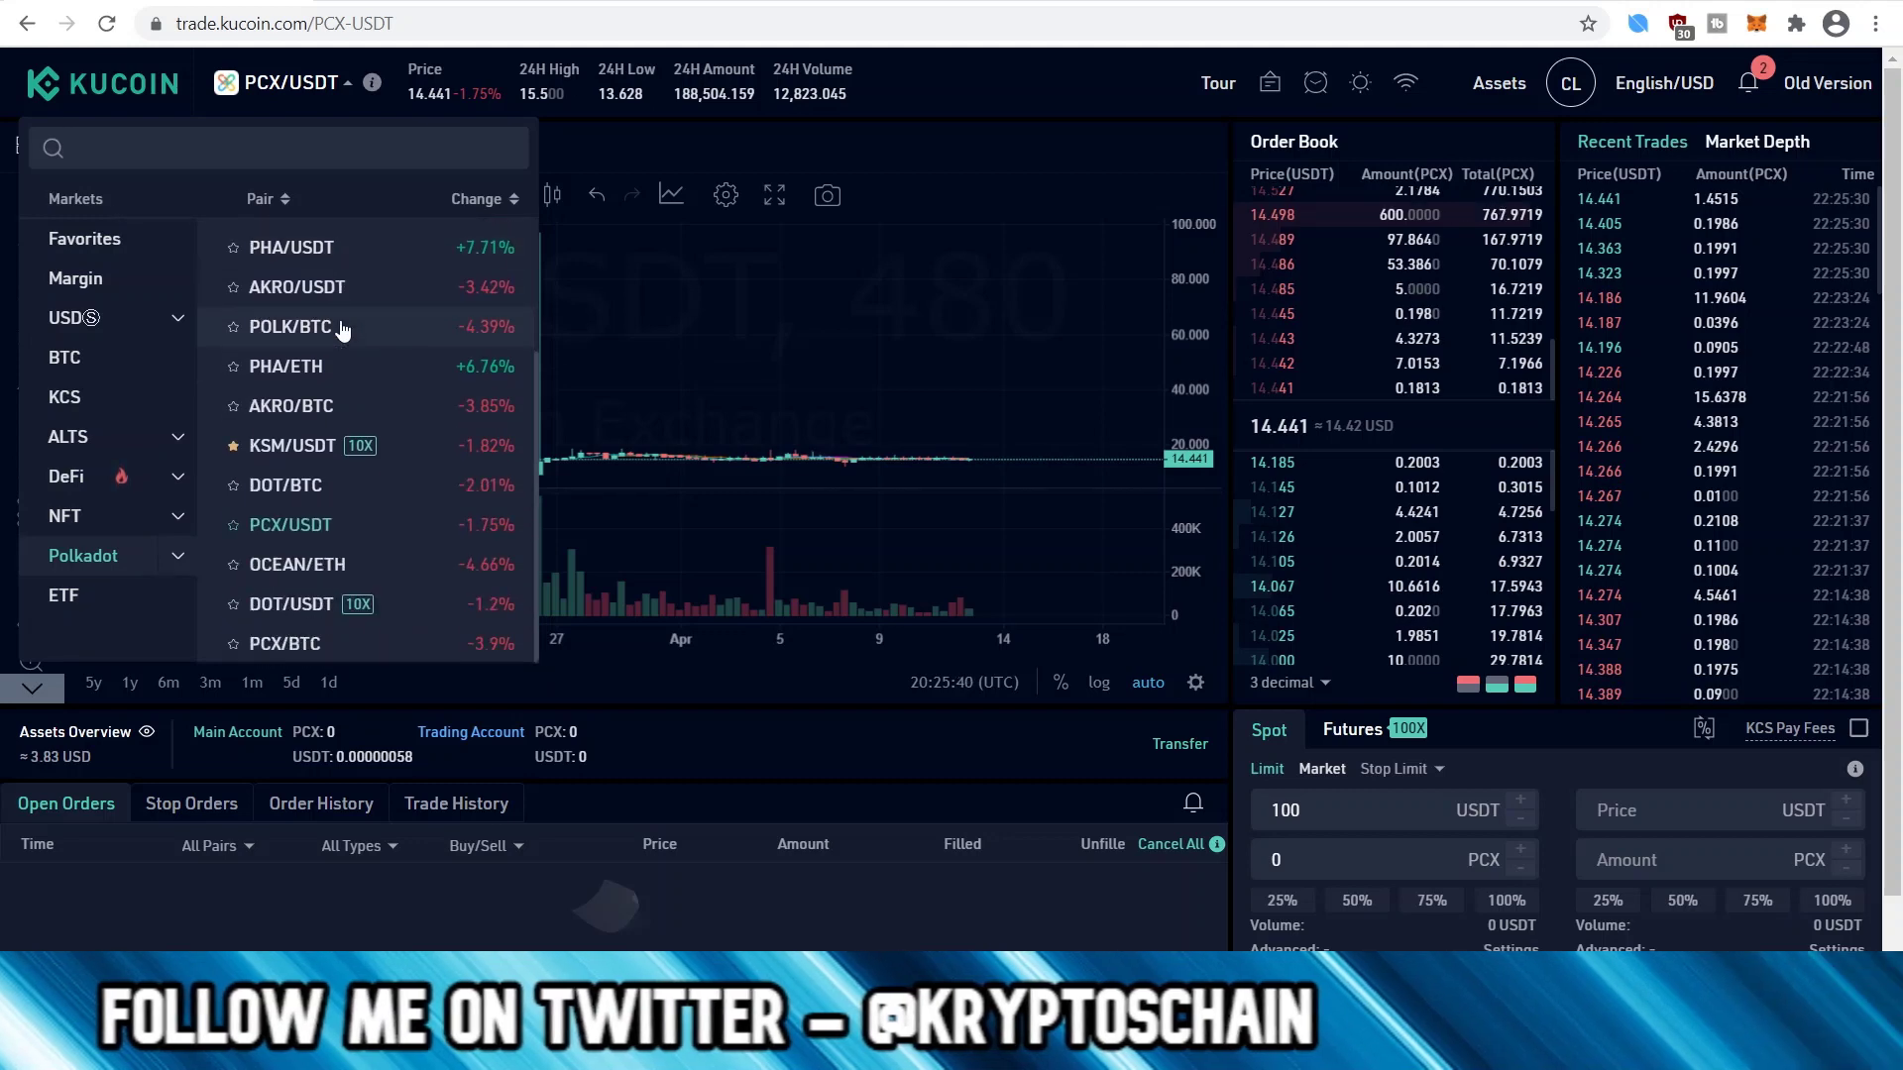
scroll(311, 552, up, 2)
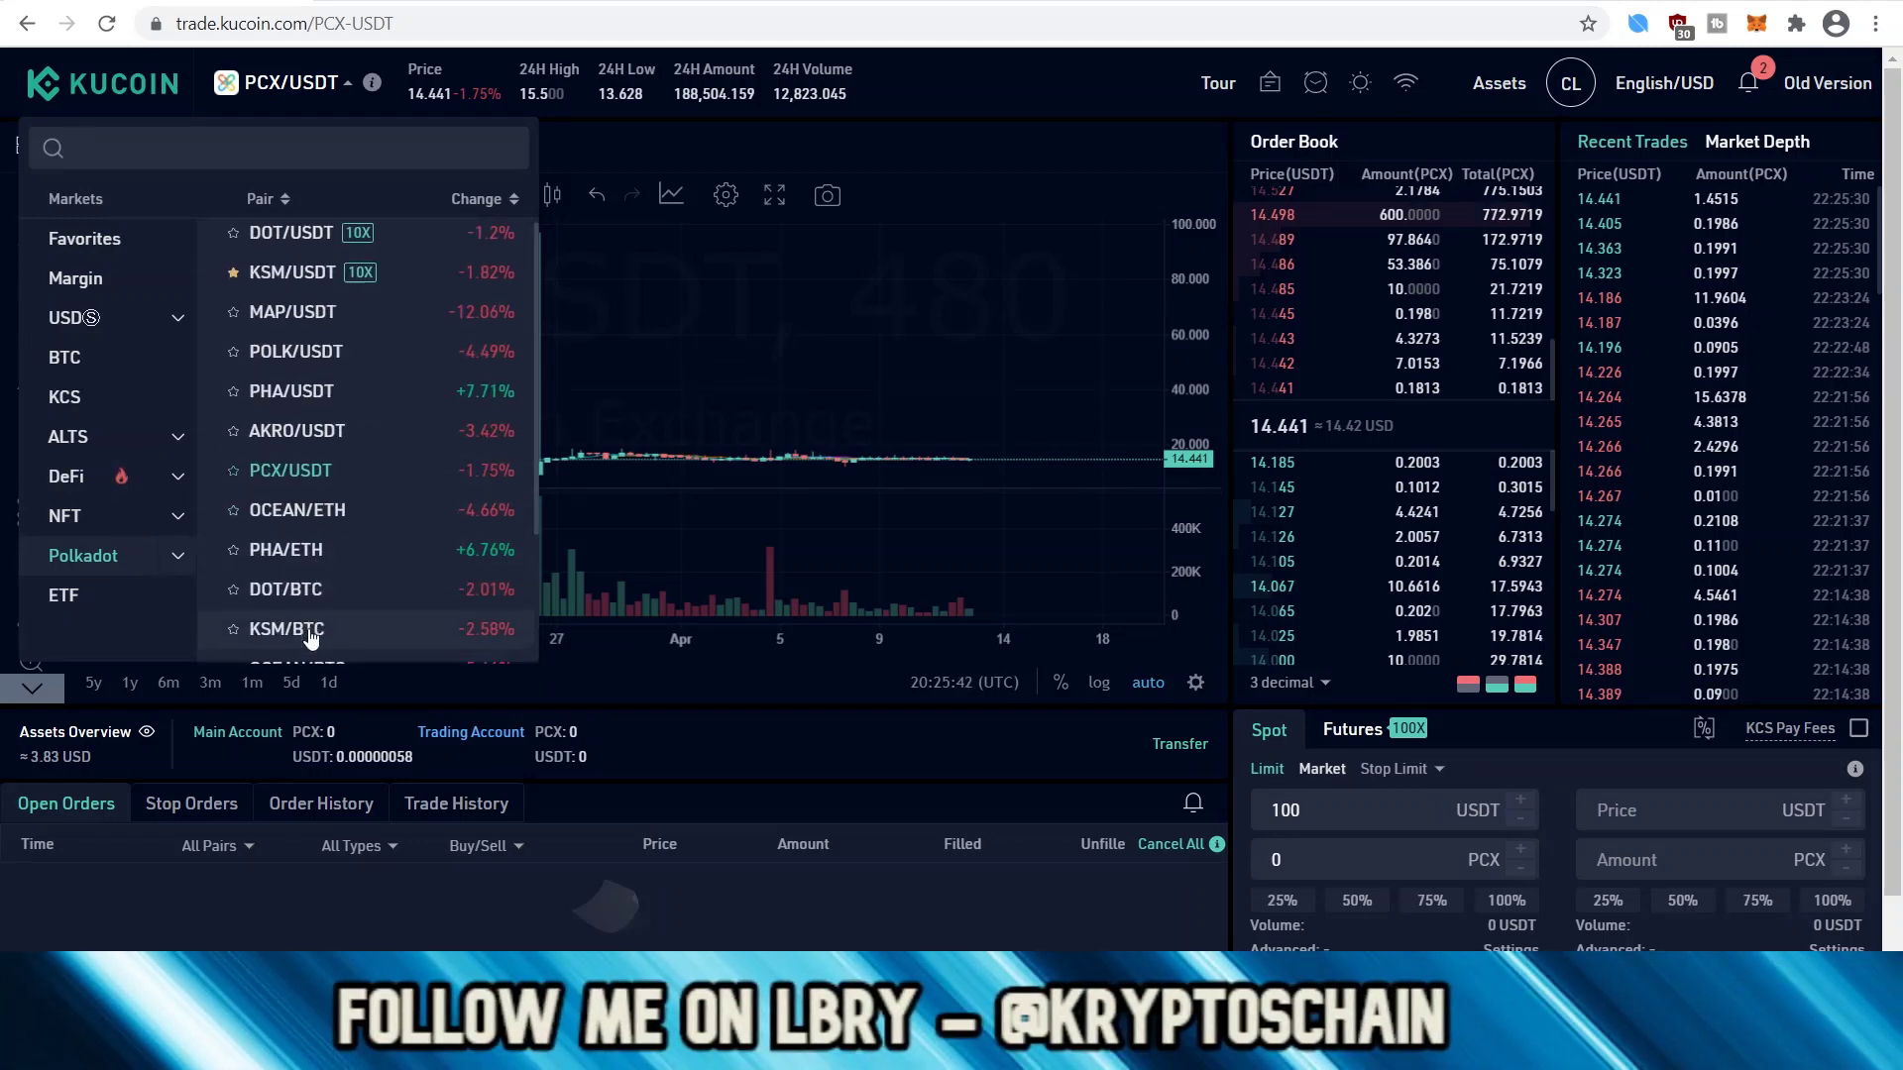
scroll(310, 637, down, 2)
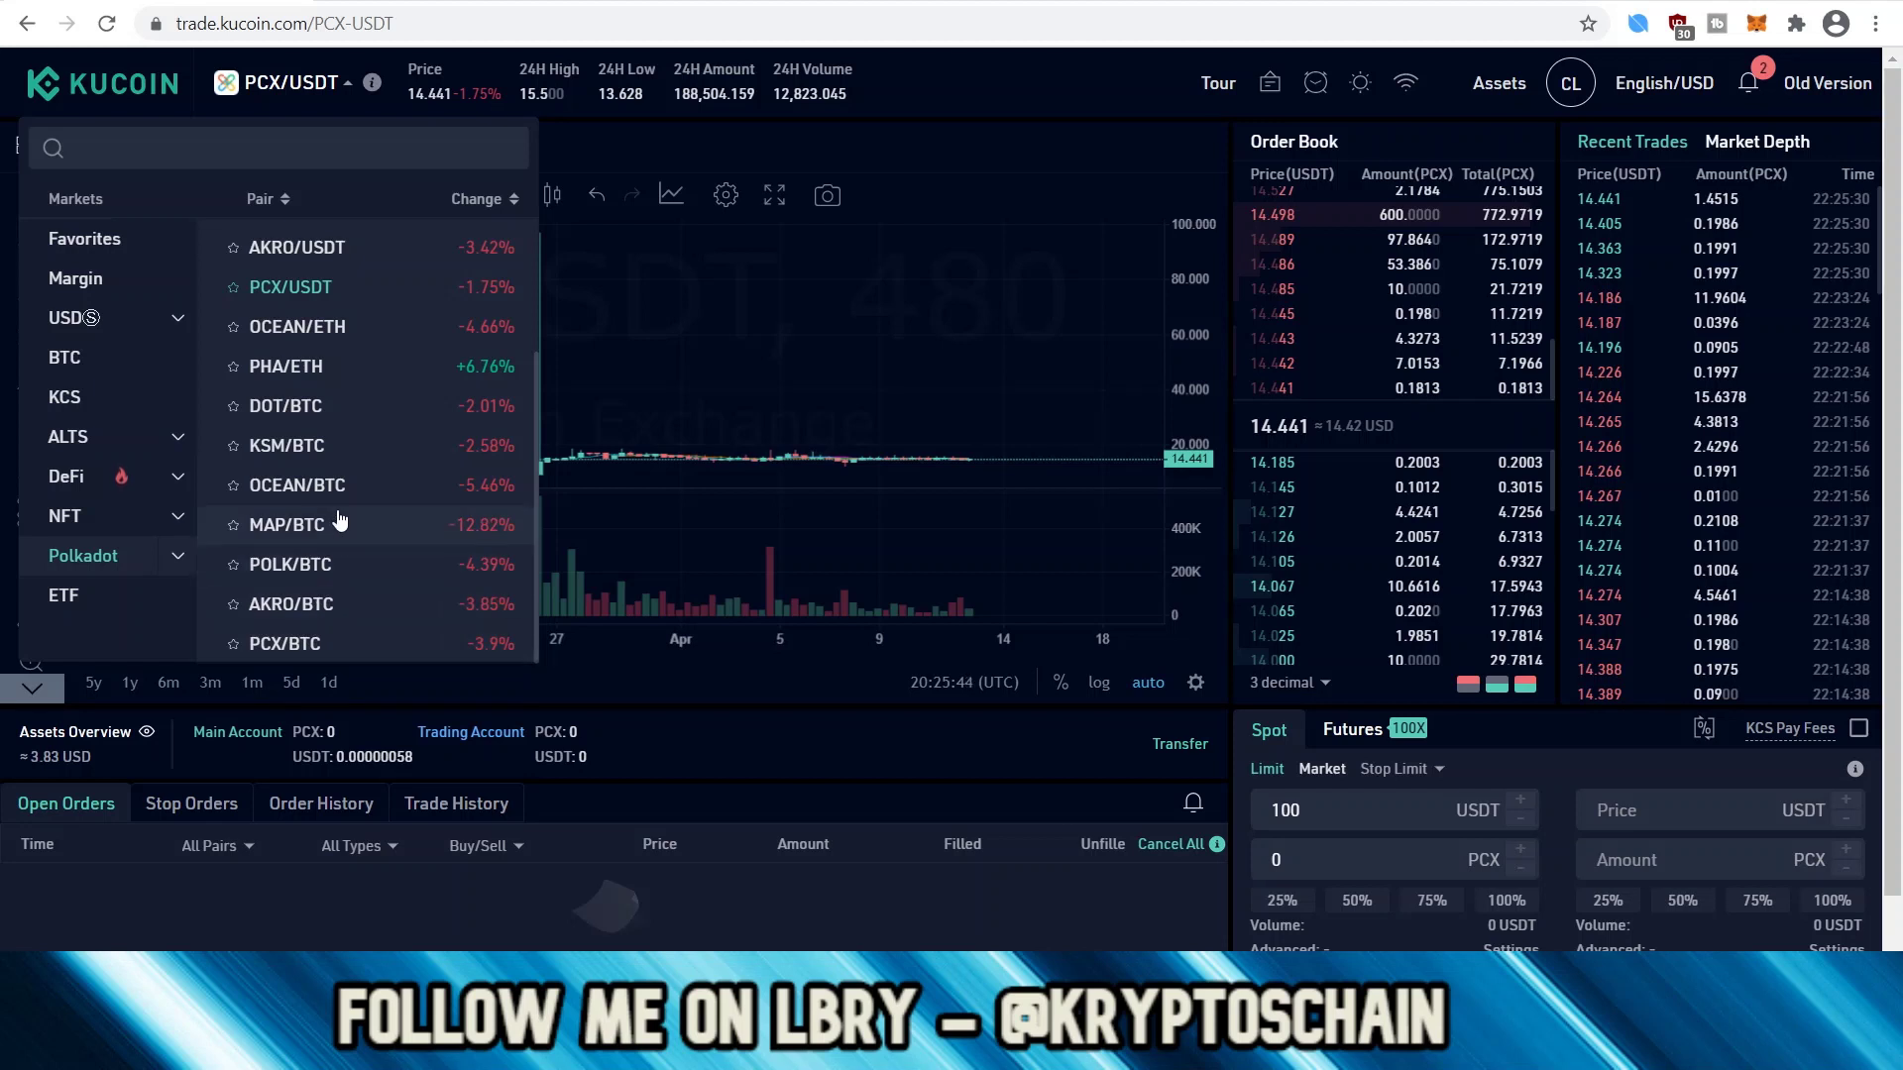
Step: Look through the trading pairs in the Polkadot and DeFi markets
scroll(307, 448, up, 1)
scroll(306, 444, up, 1)
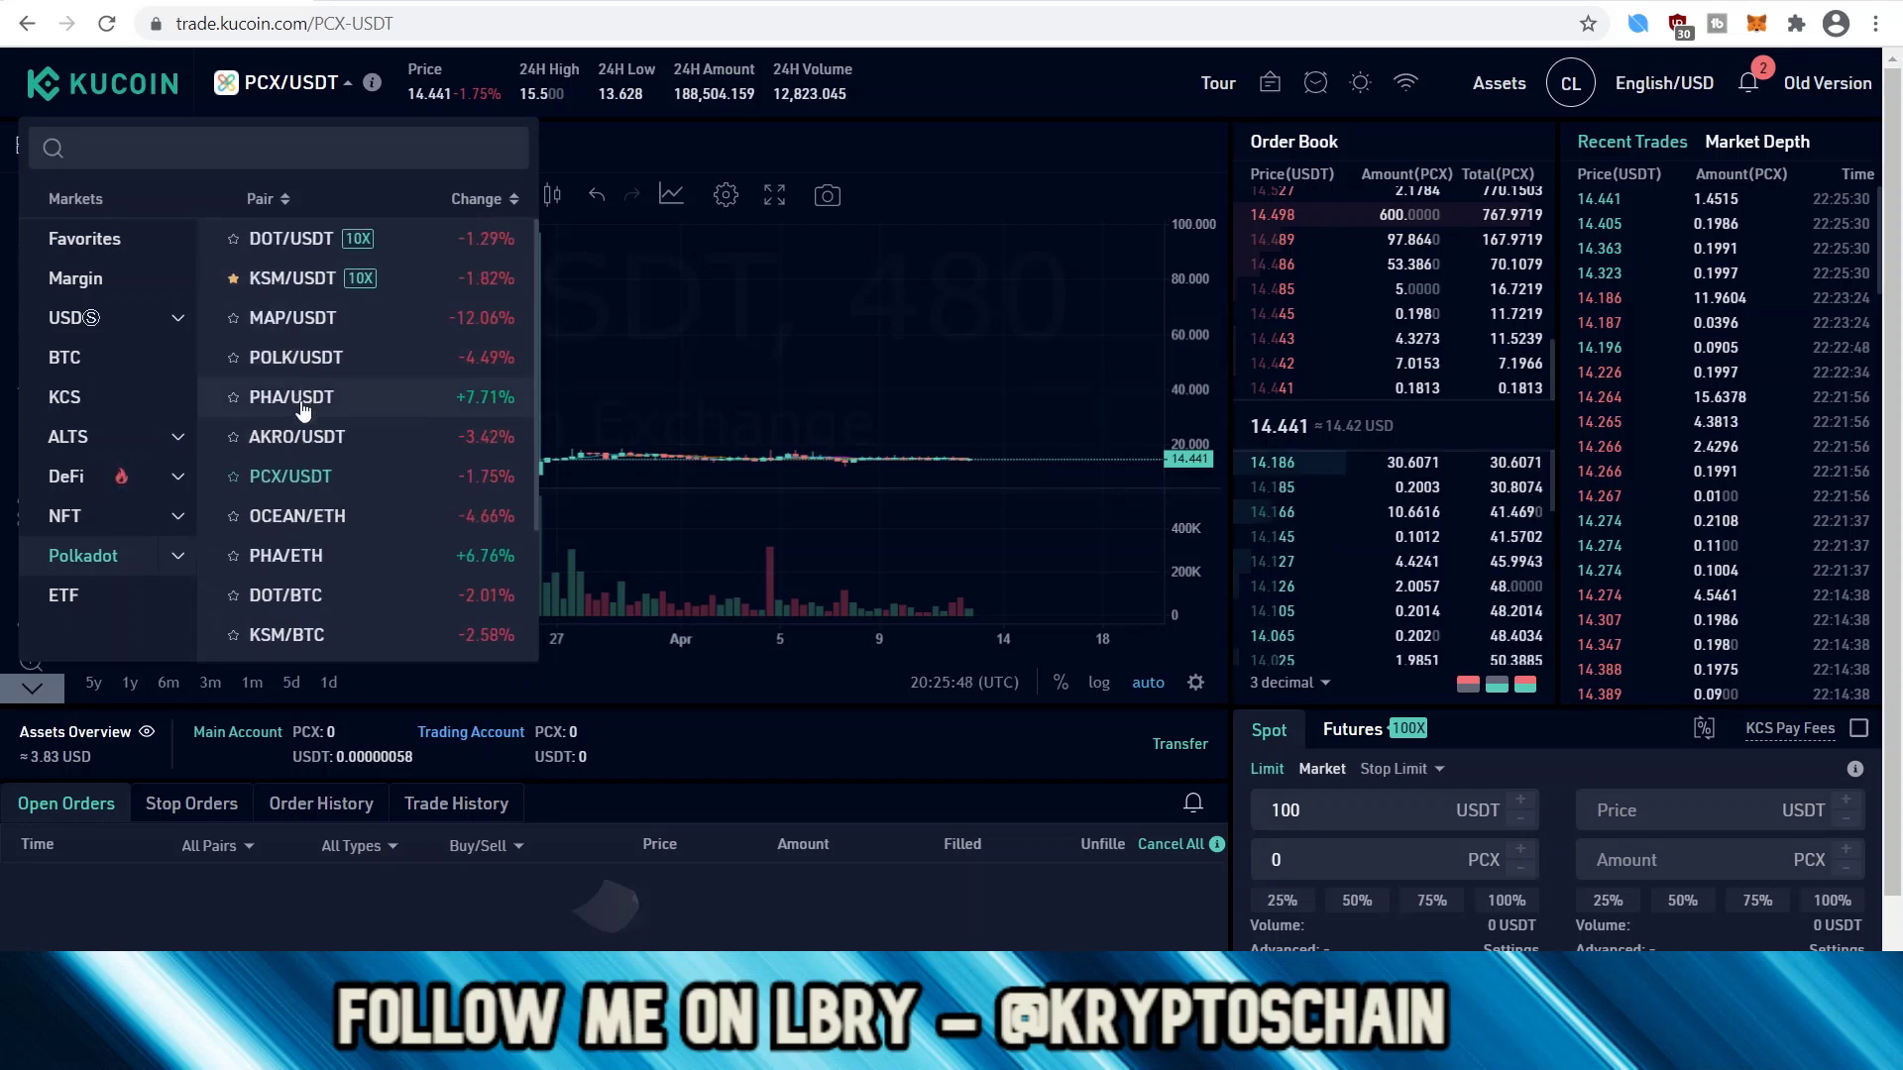
scroll(302, 516, down, 3)
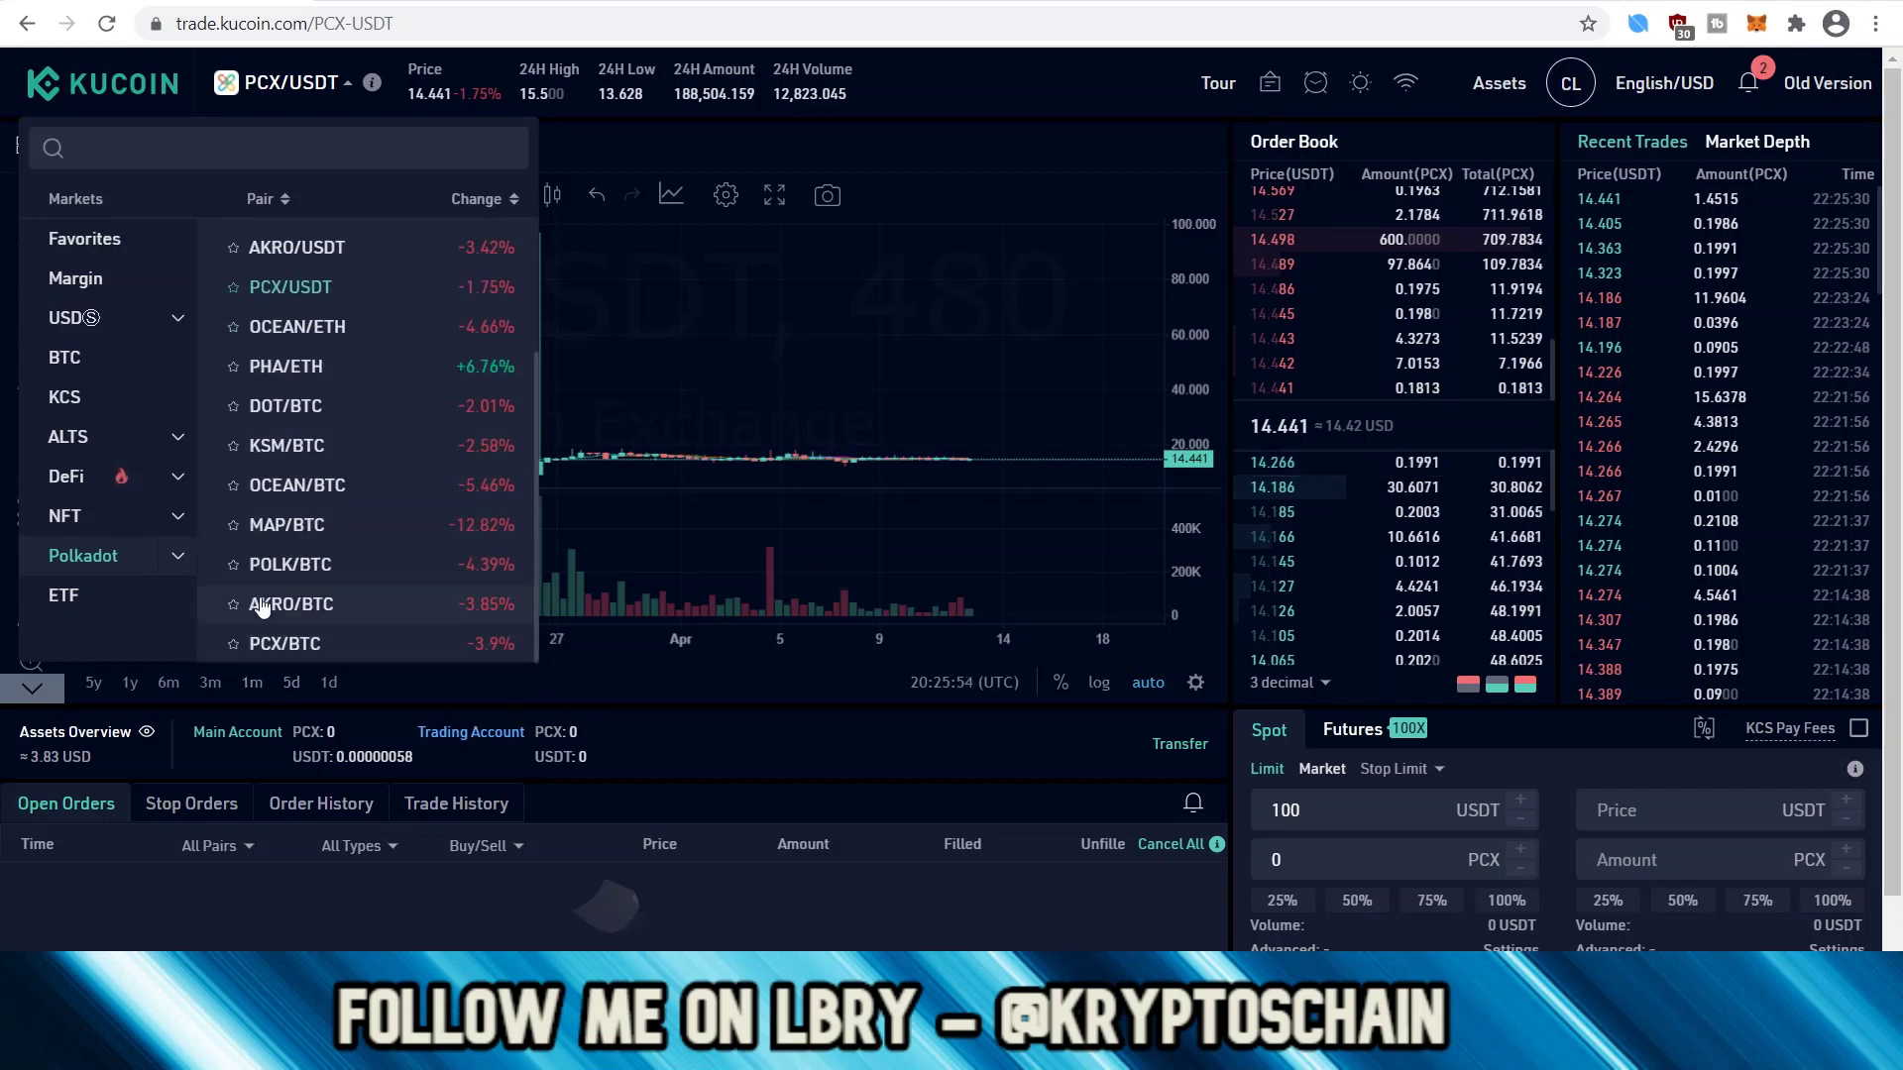
click(72, 492)
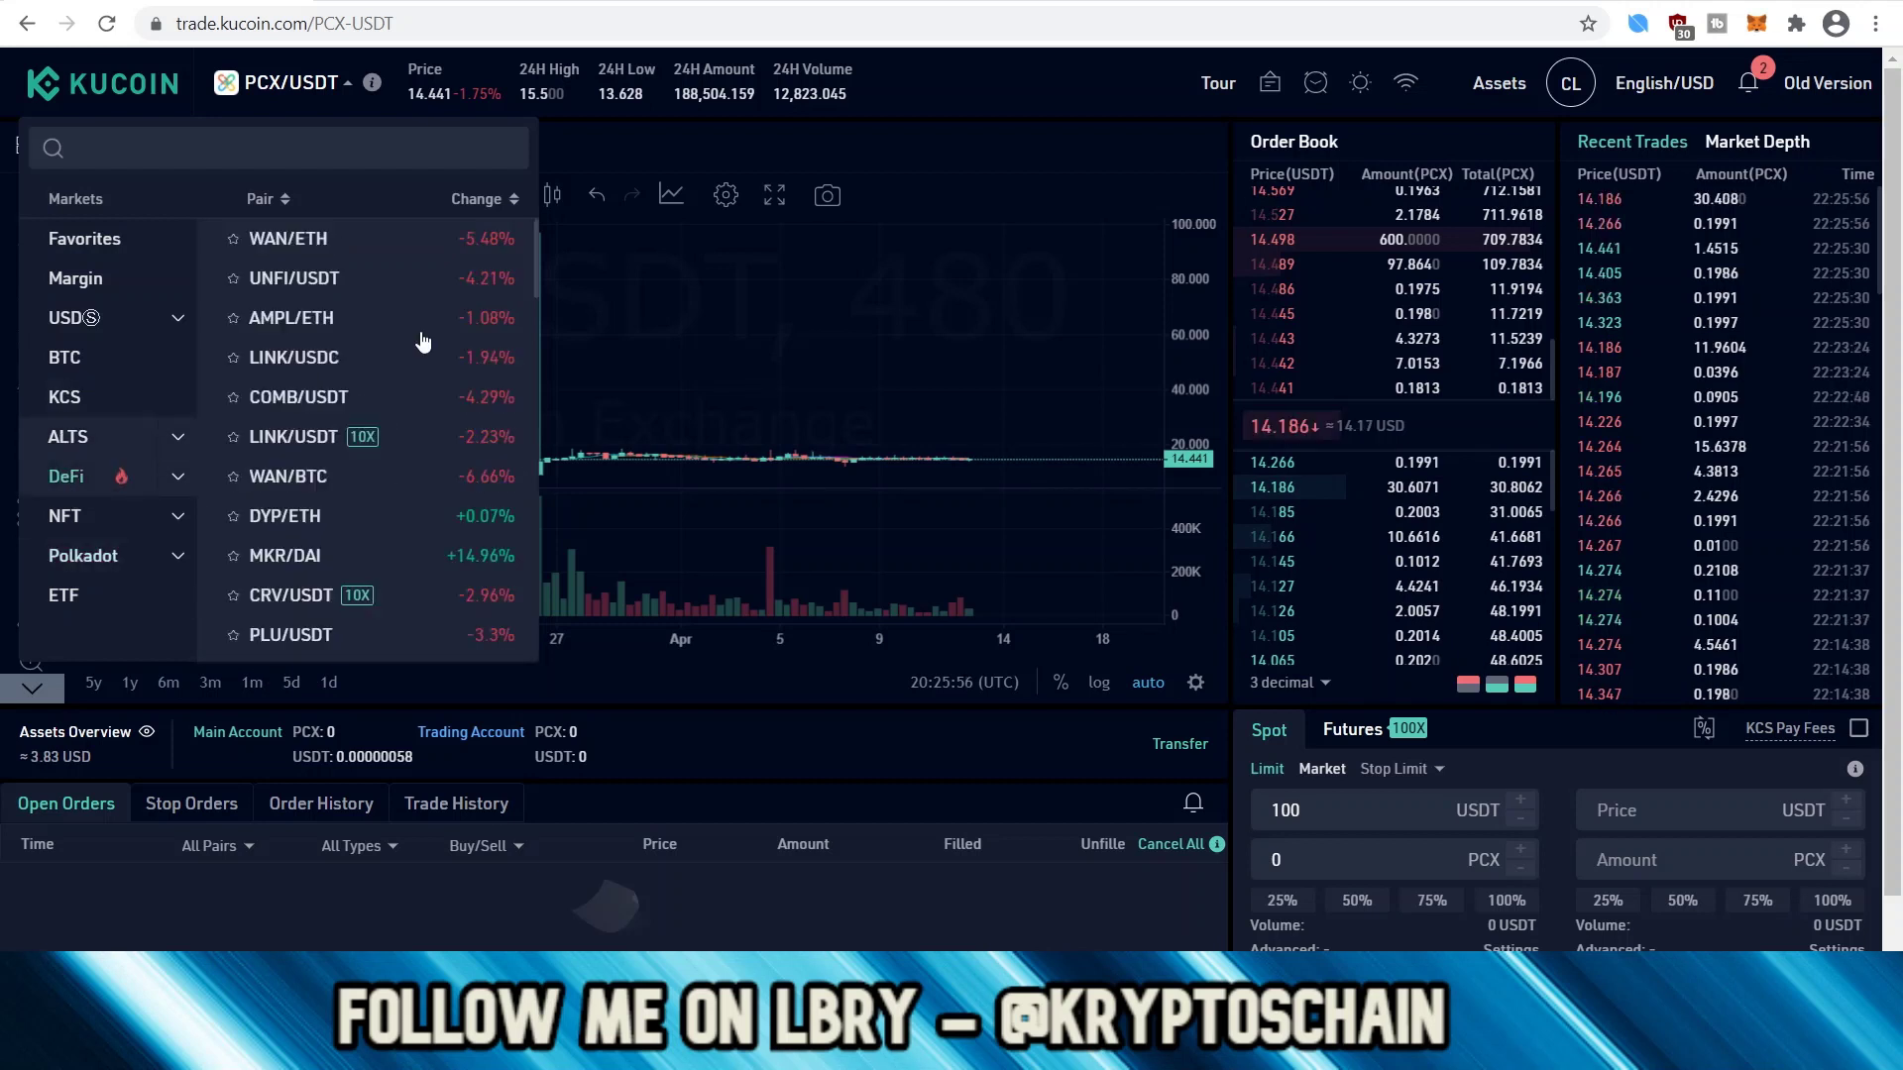
scroll(340, 318, down, 3)
scroll(339, 317, down, 3)
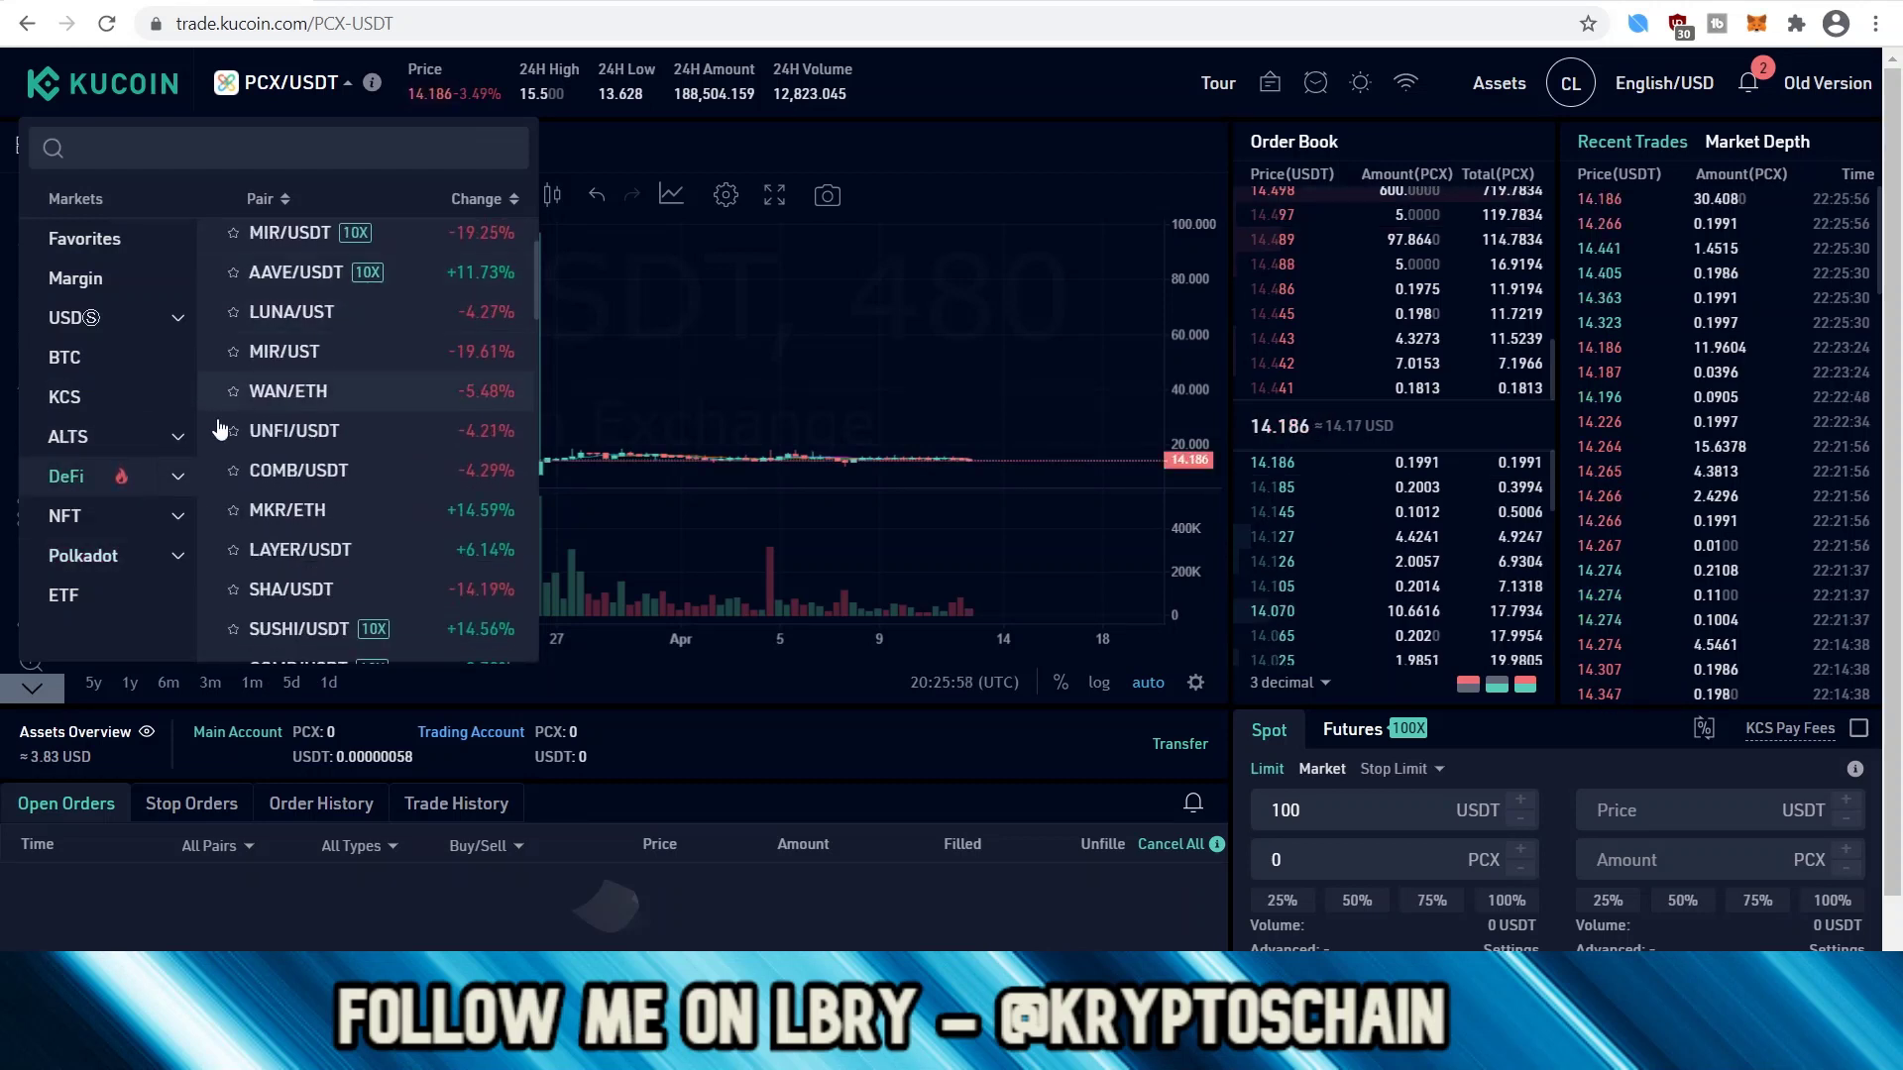
Step: Look through the trading pairs in the ALTS, KCS and USDⓈ markets
click(71, 440)
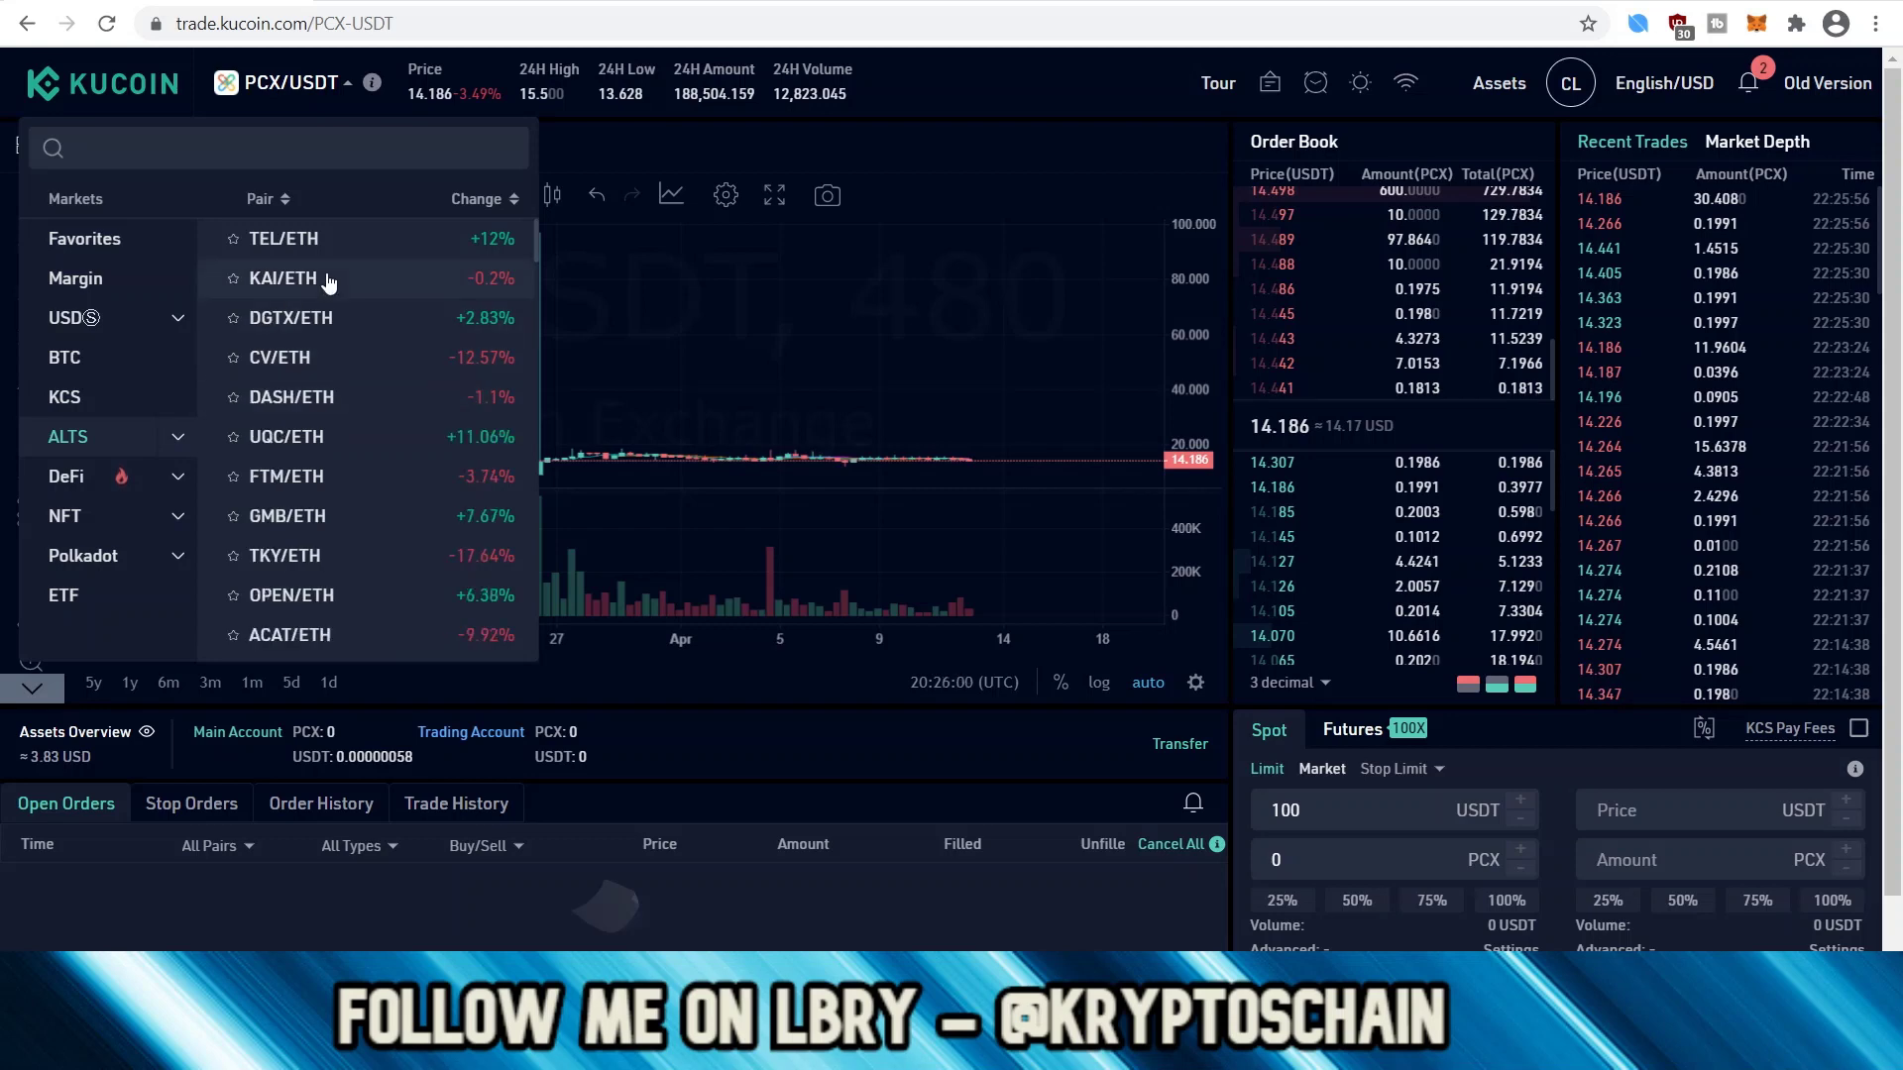
scroll(377, 346, down, 3)
click(151, 397)
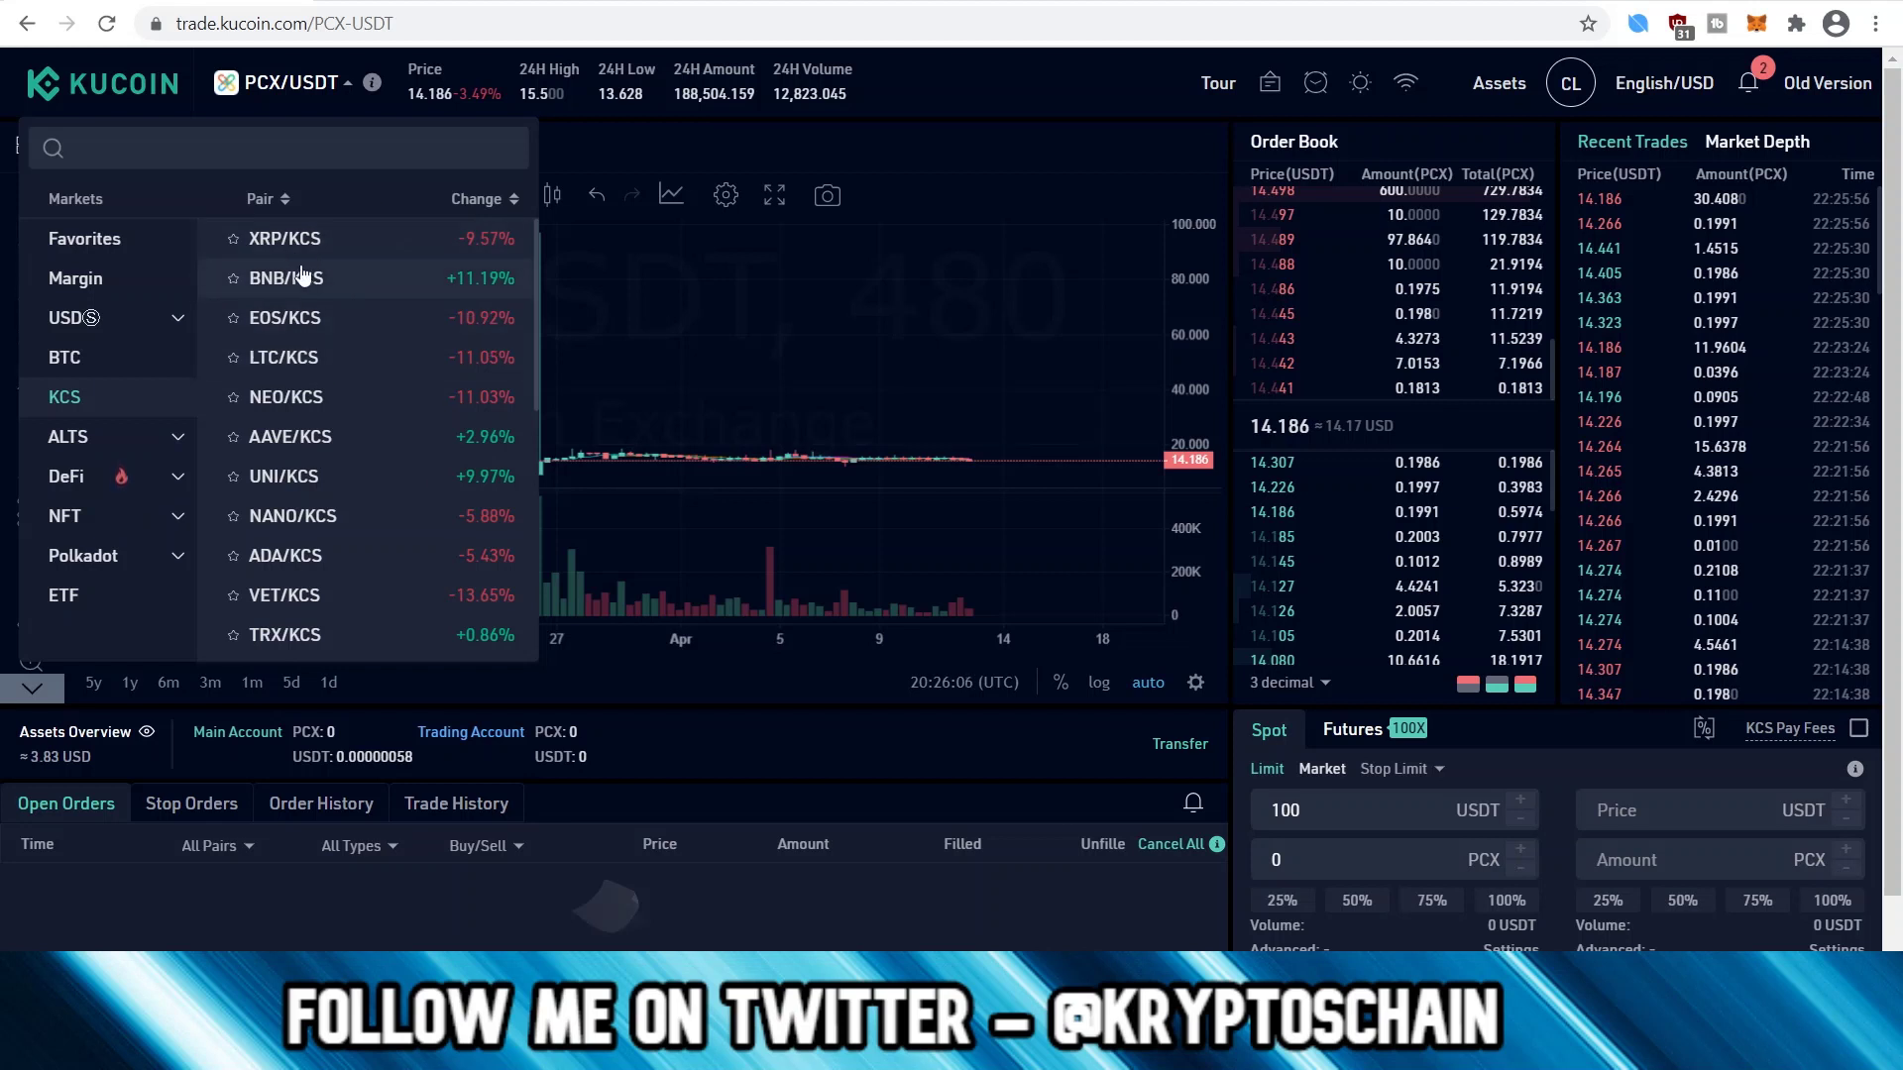
click(88, 318)
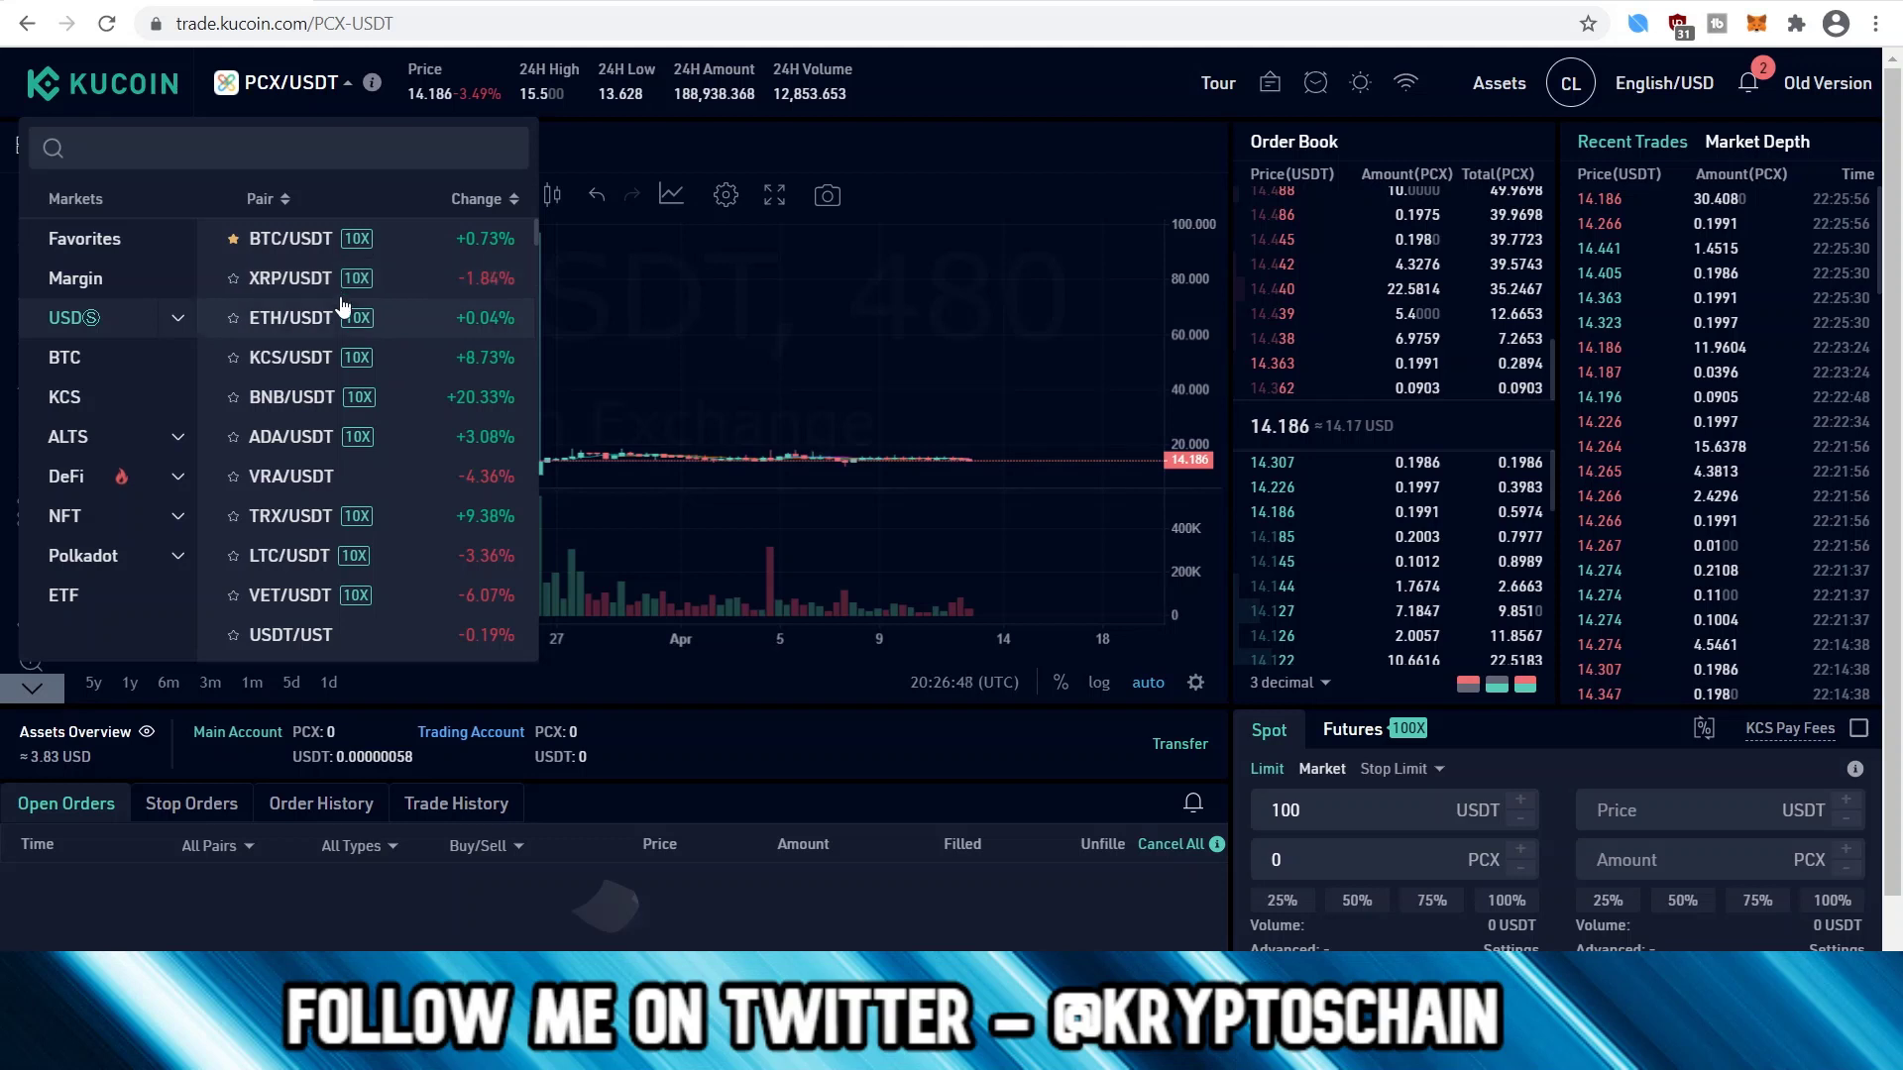
Step: Go through the KuCoin homepage to the BTC/USDT trading page and view its 10X margin trading form
click(352, 86)
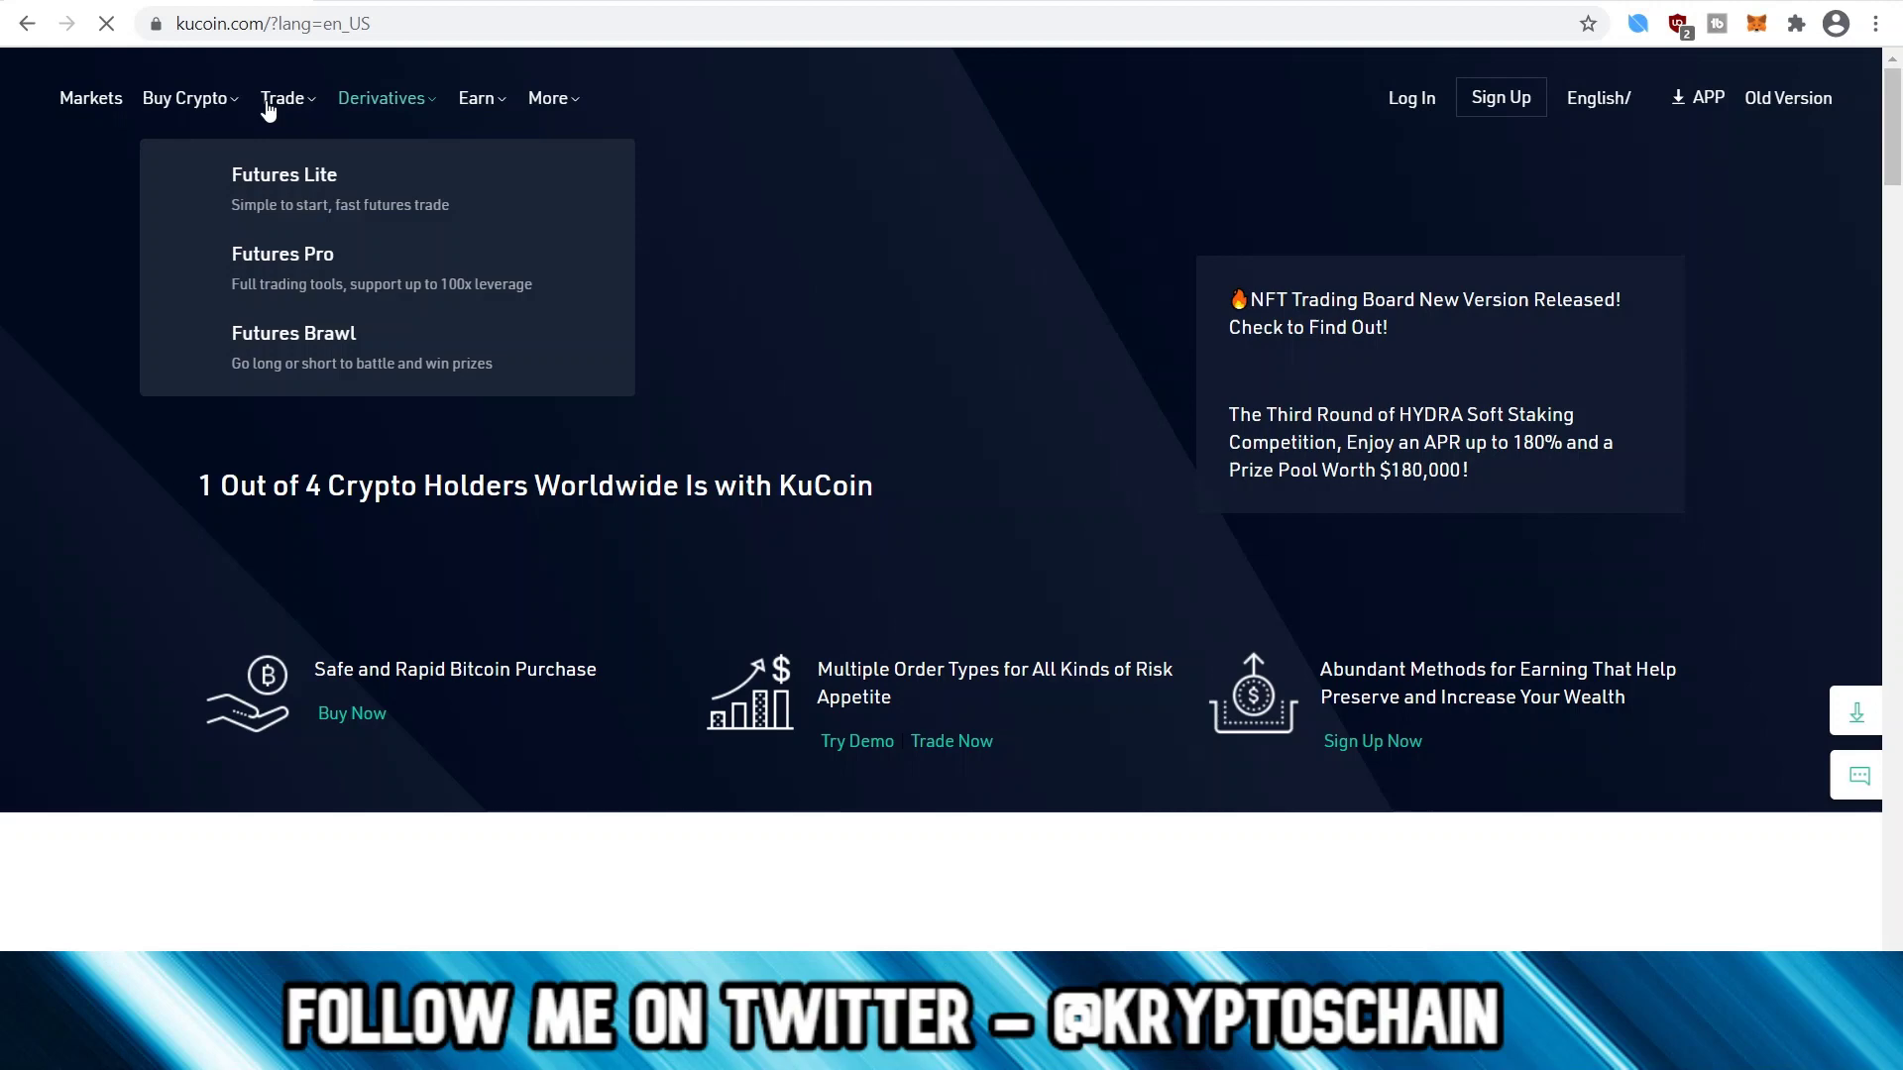
mouse_move(282, 109)
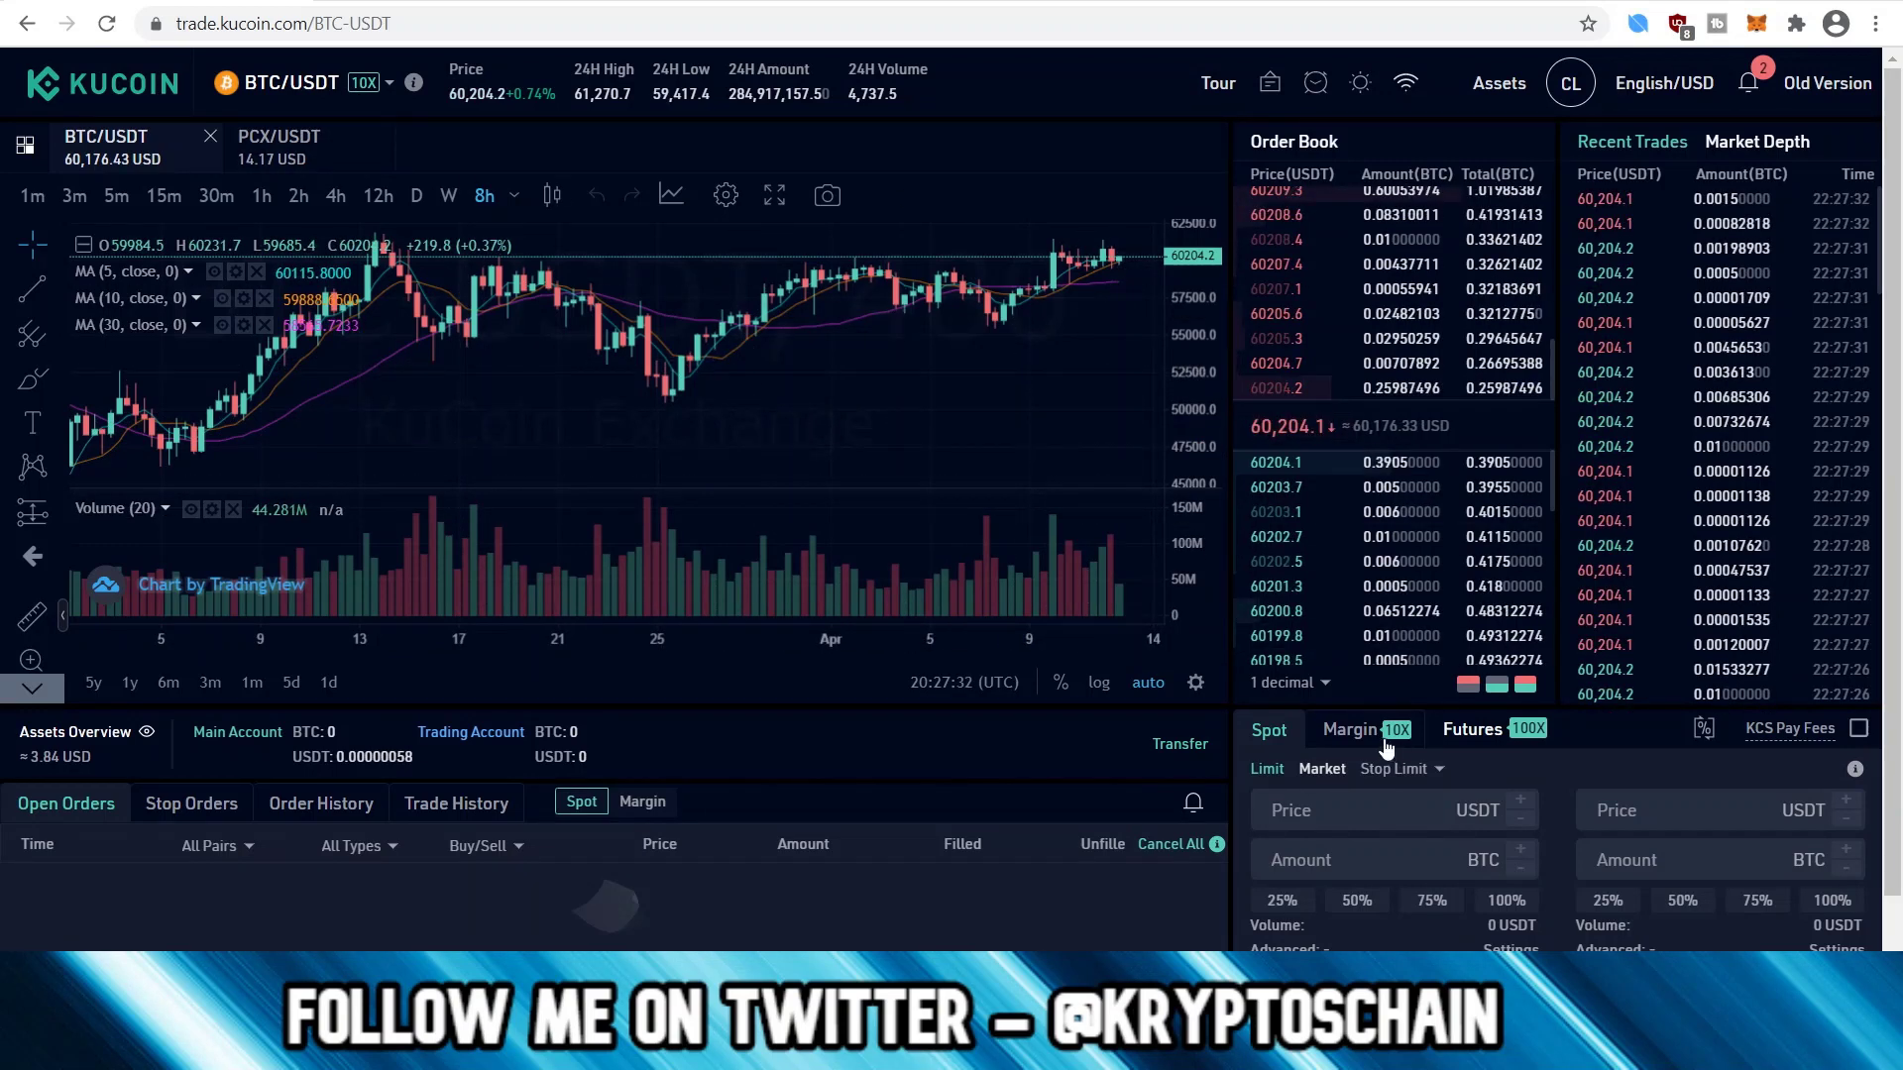
click(1360, 735)
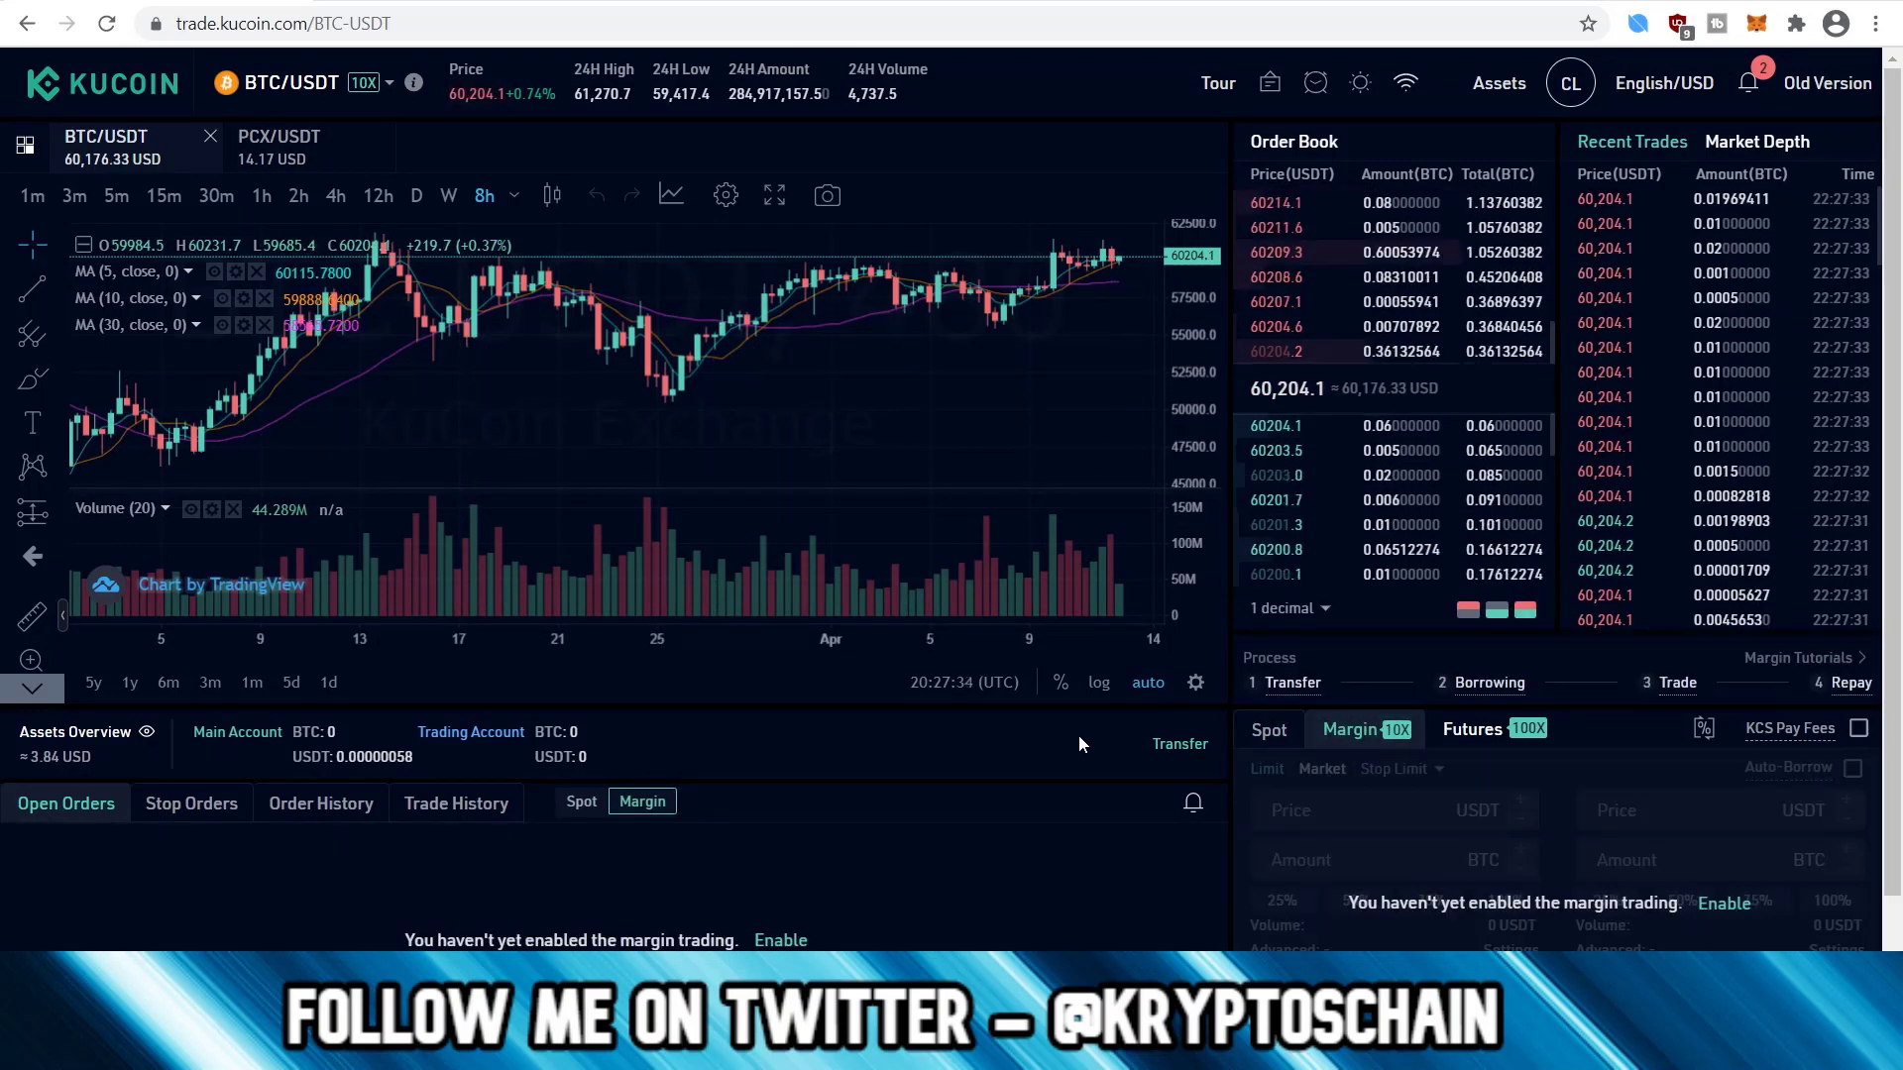
scroll(1073, 737, down, 1)
click(1710, 840)
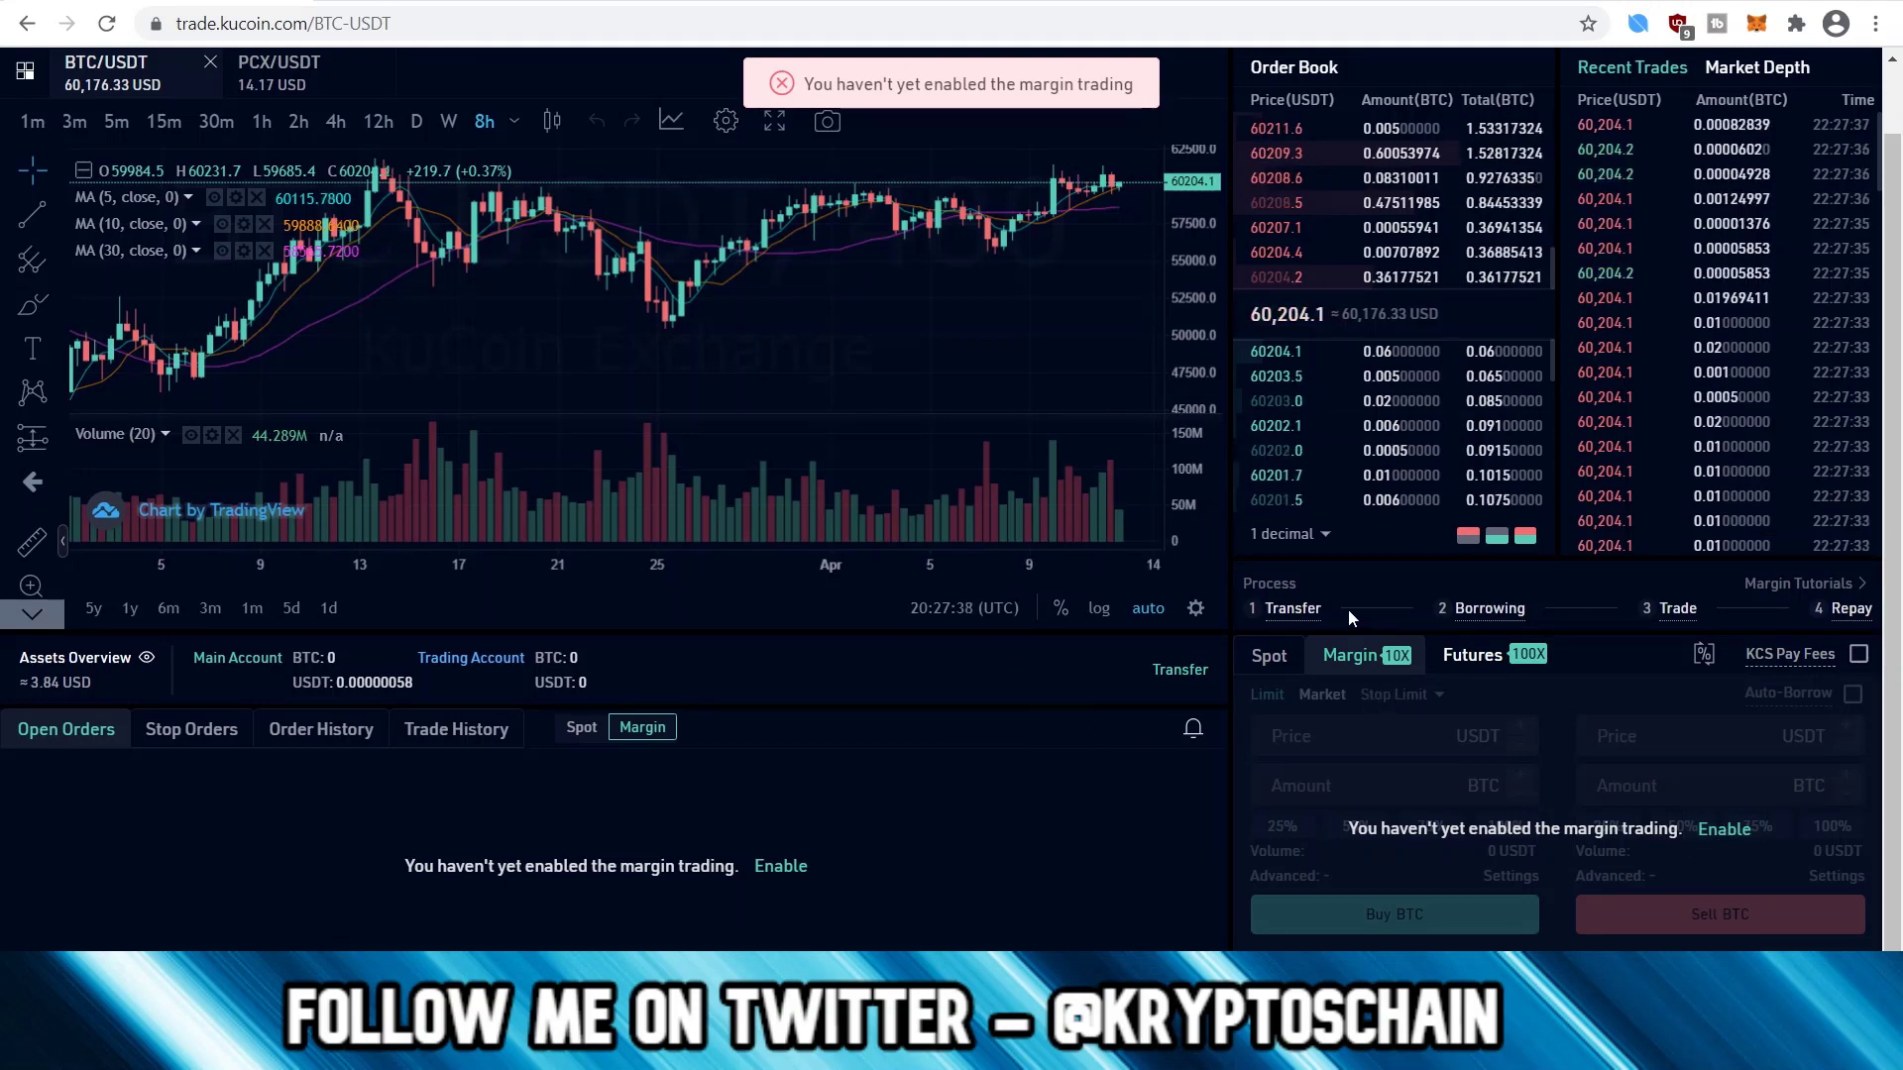
Step: Open BTC PERP/USDT futures, declining to enable futures trading, and examine the order amount and leverage options
click(1493, 662)
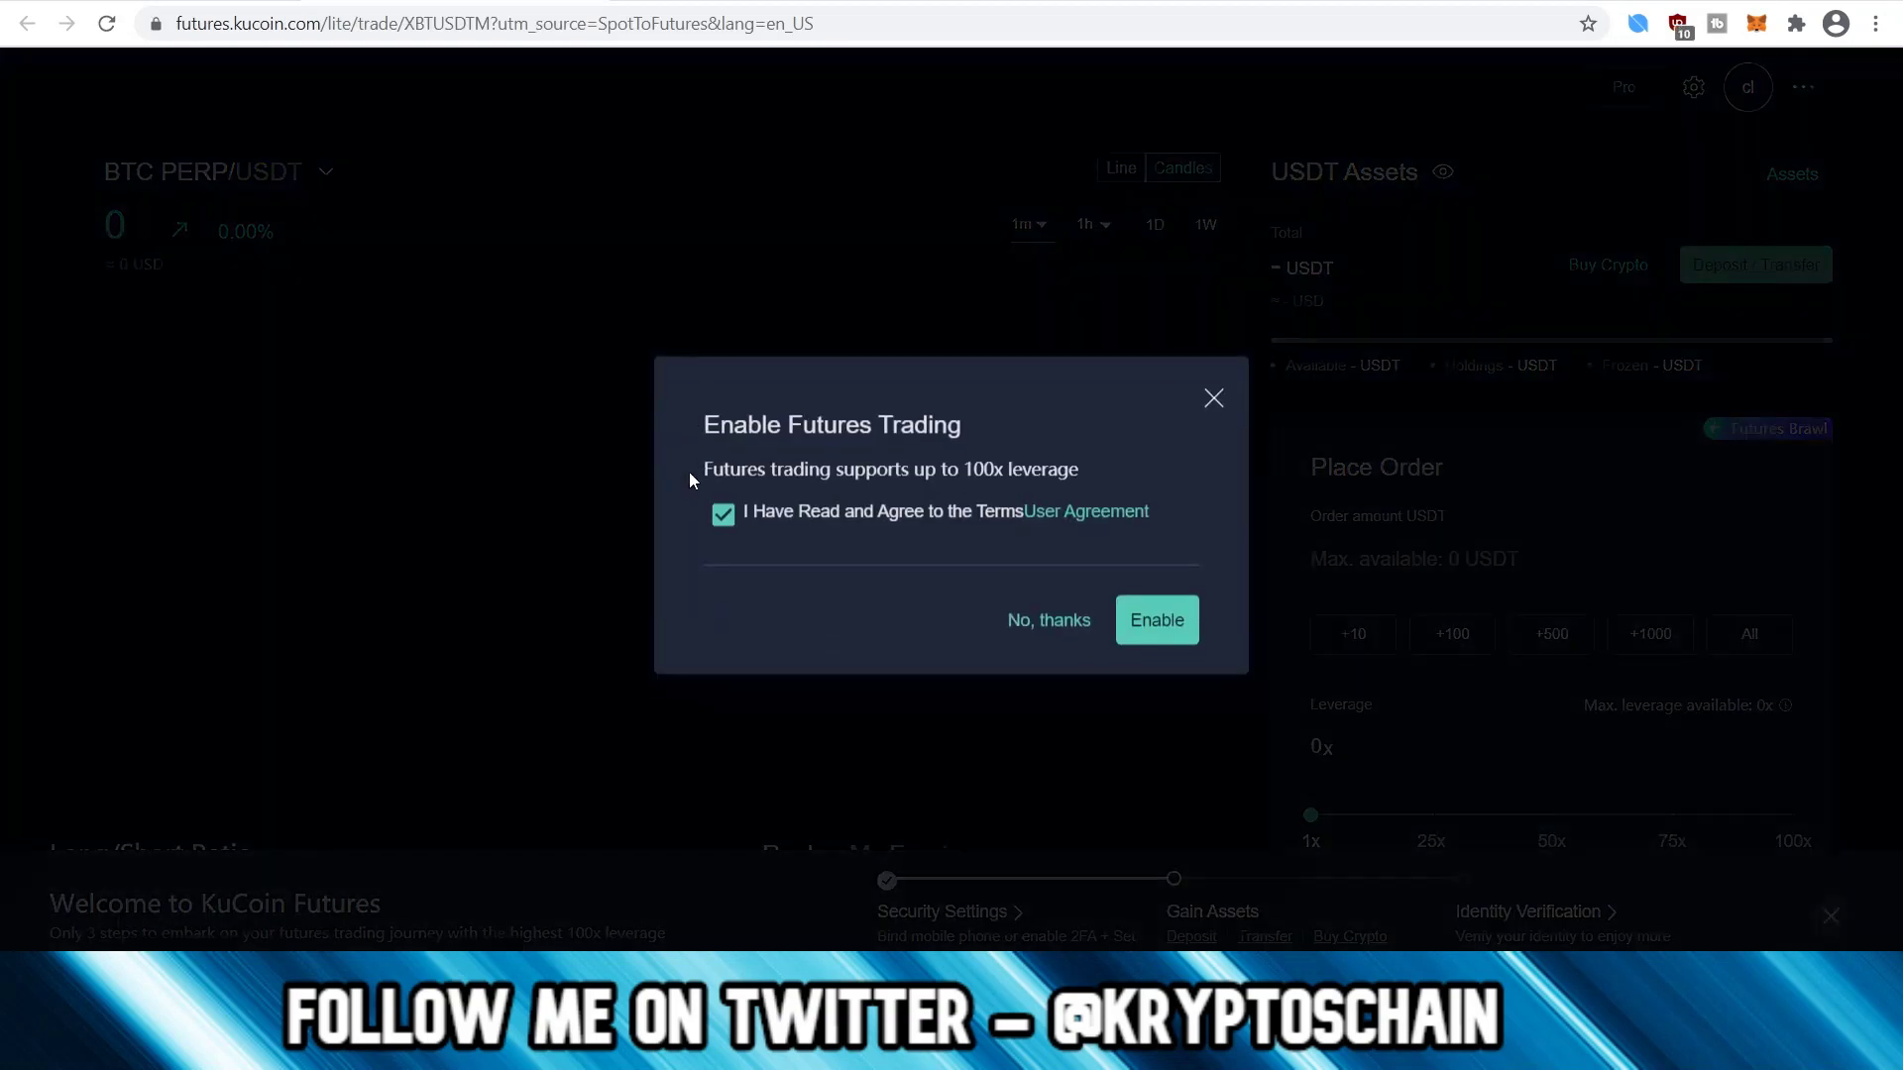
click(1052, 622)
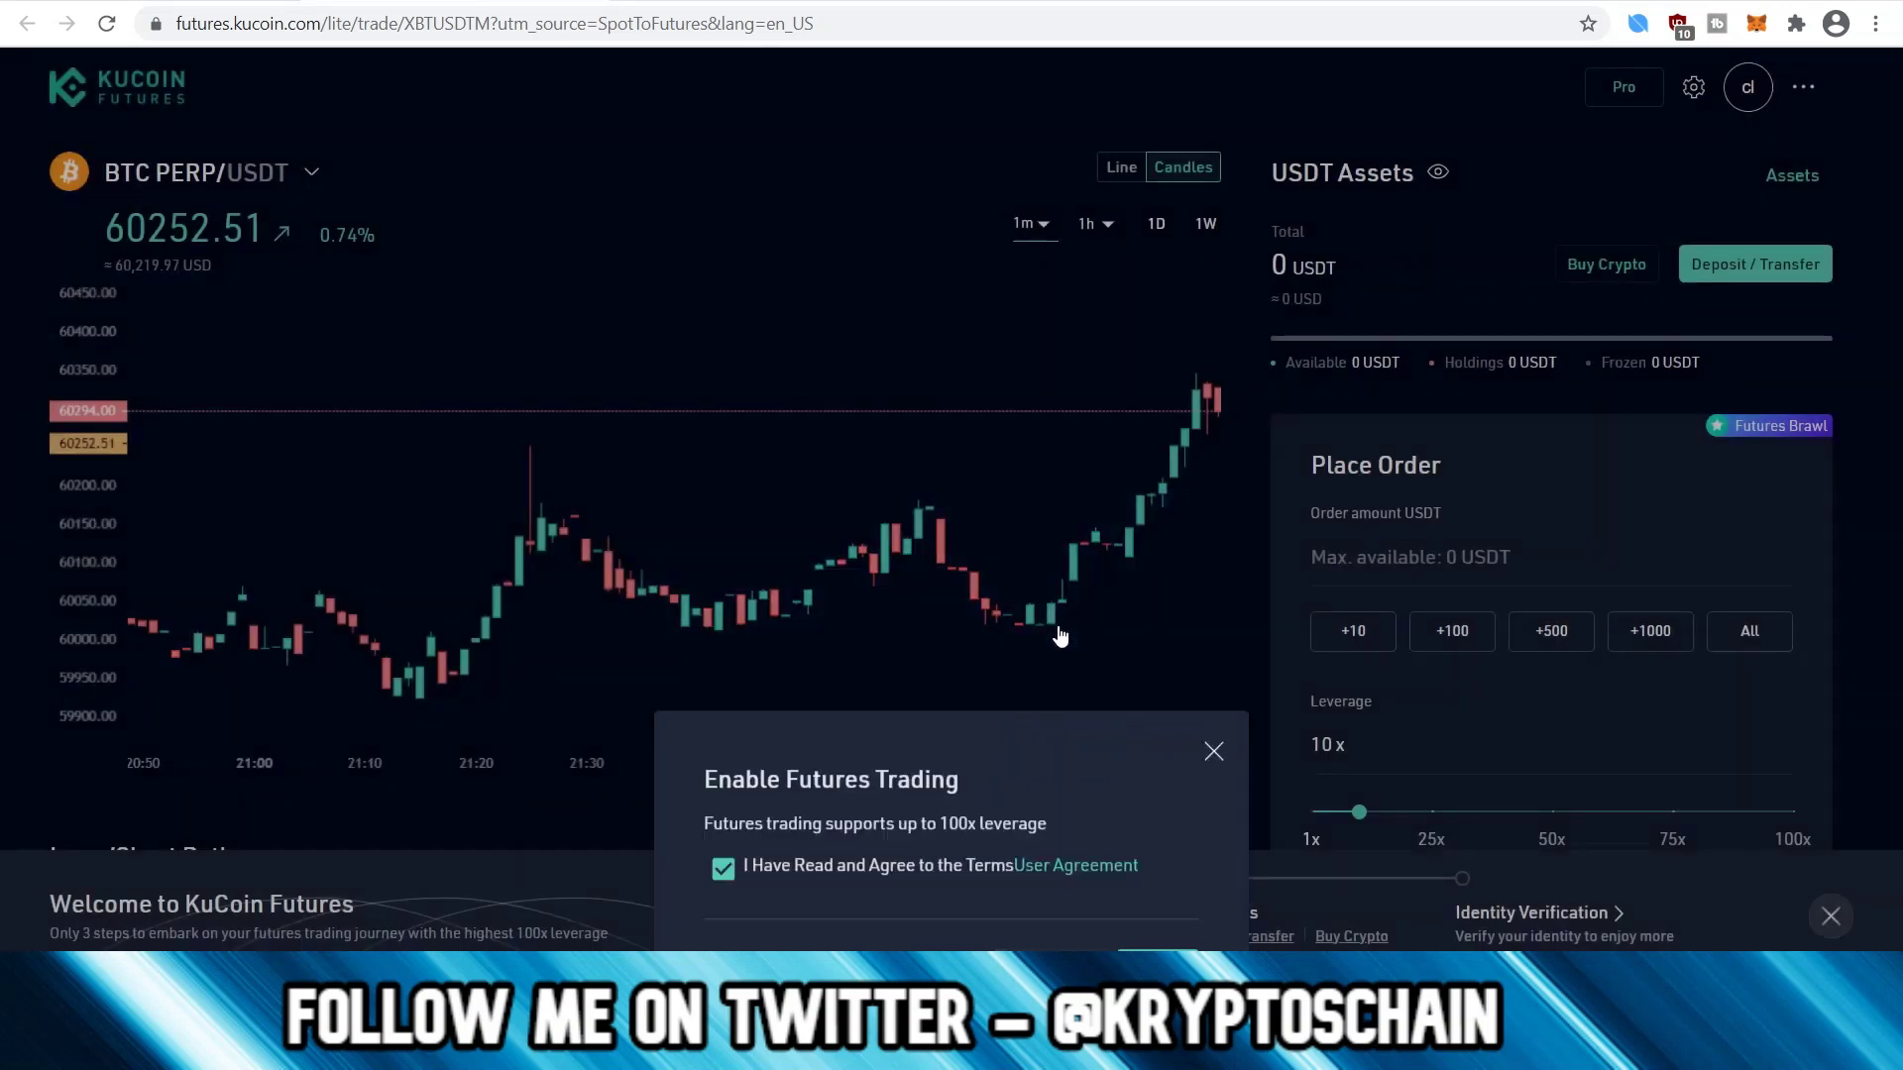
scroll(1459, 670, down, 1)
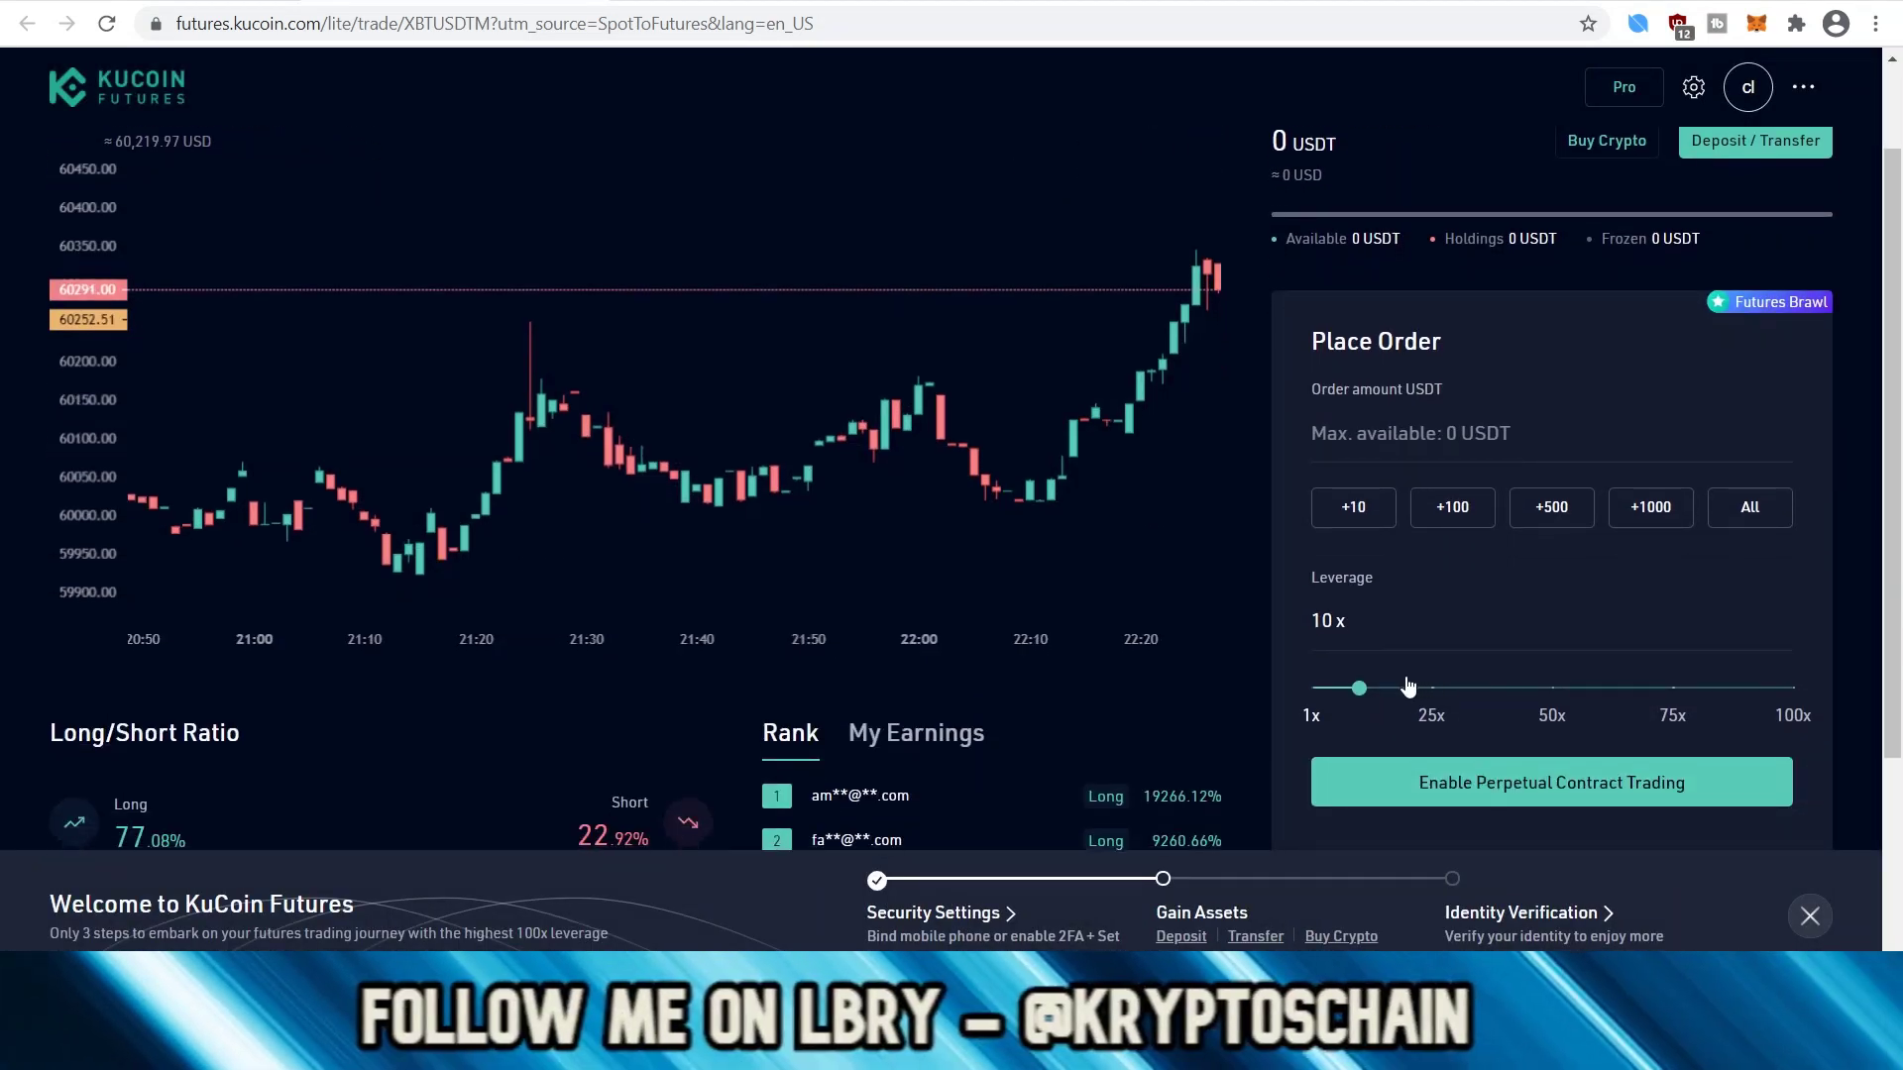
scroll(1420, 616, up, 1)
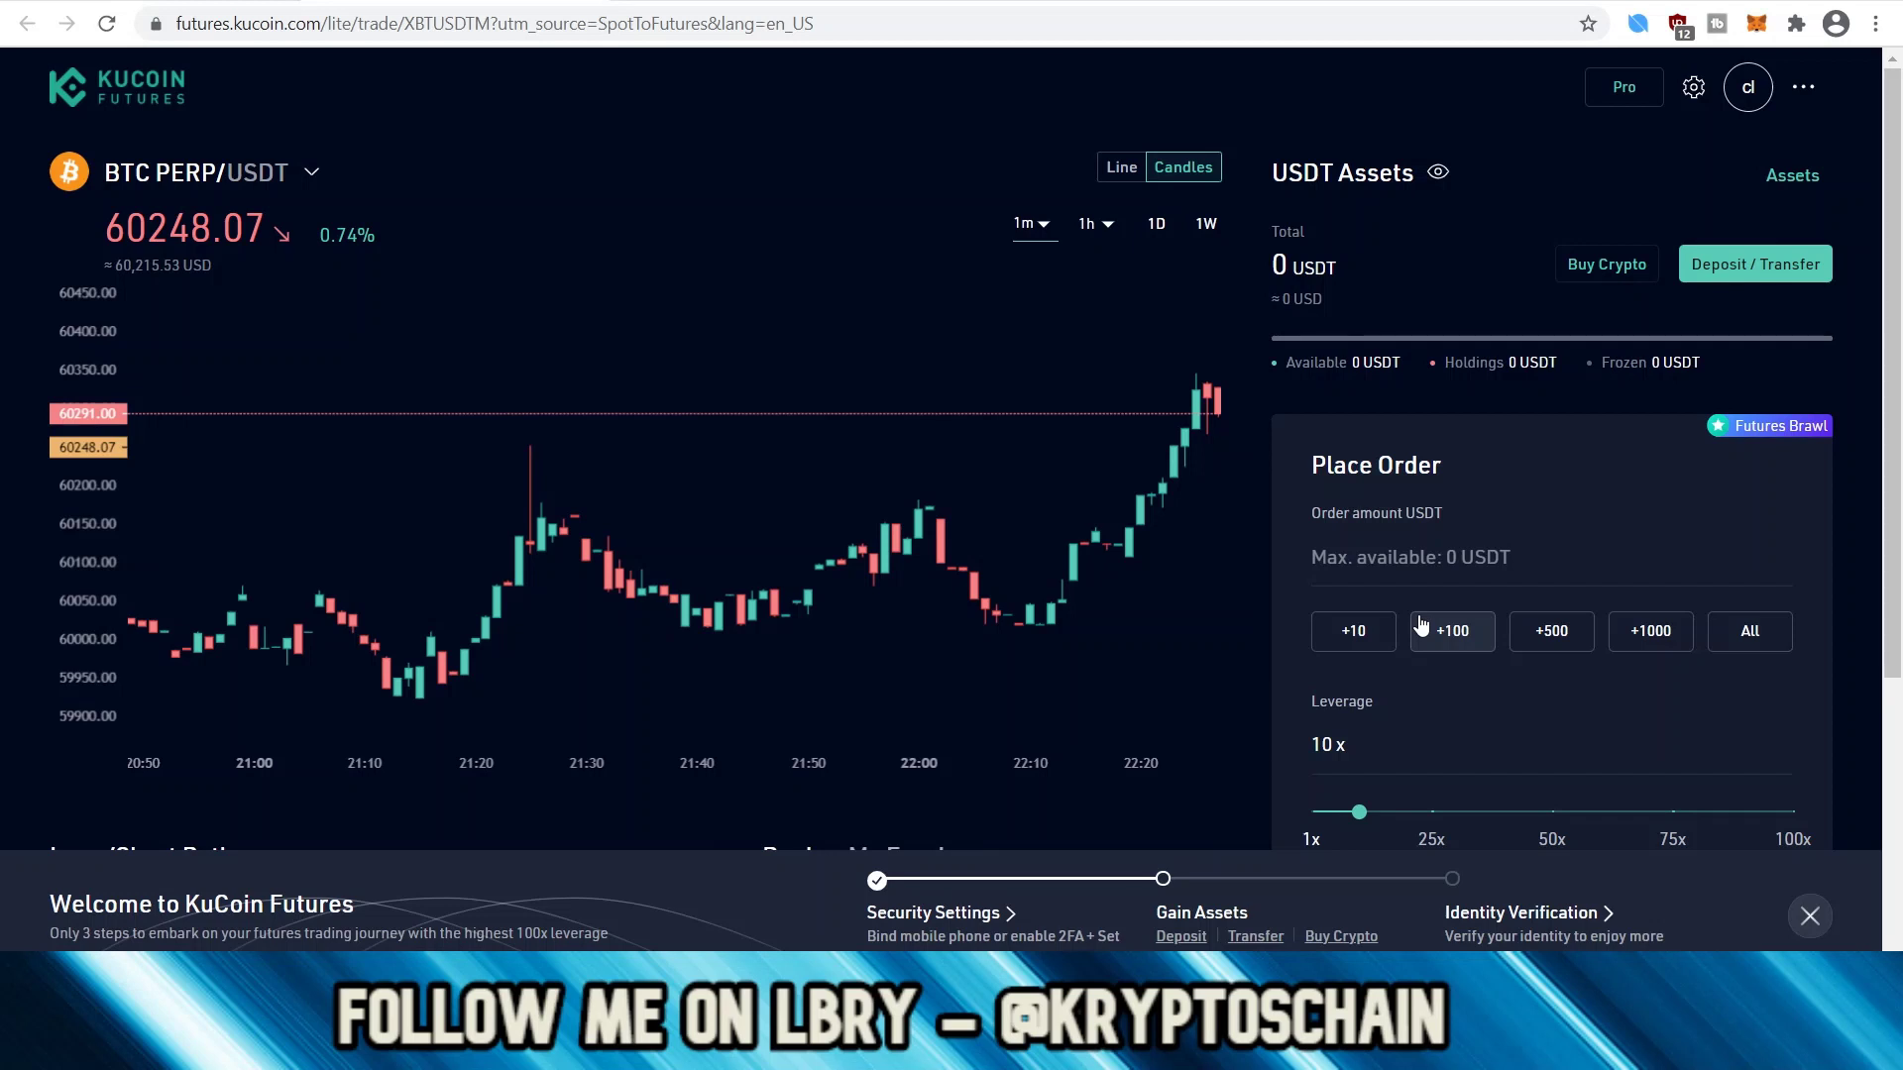
scroll(1420, 622, down, 1)
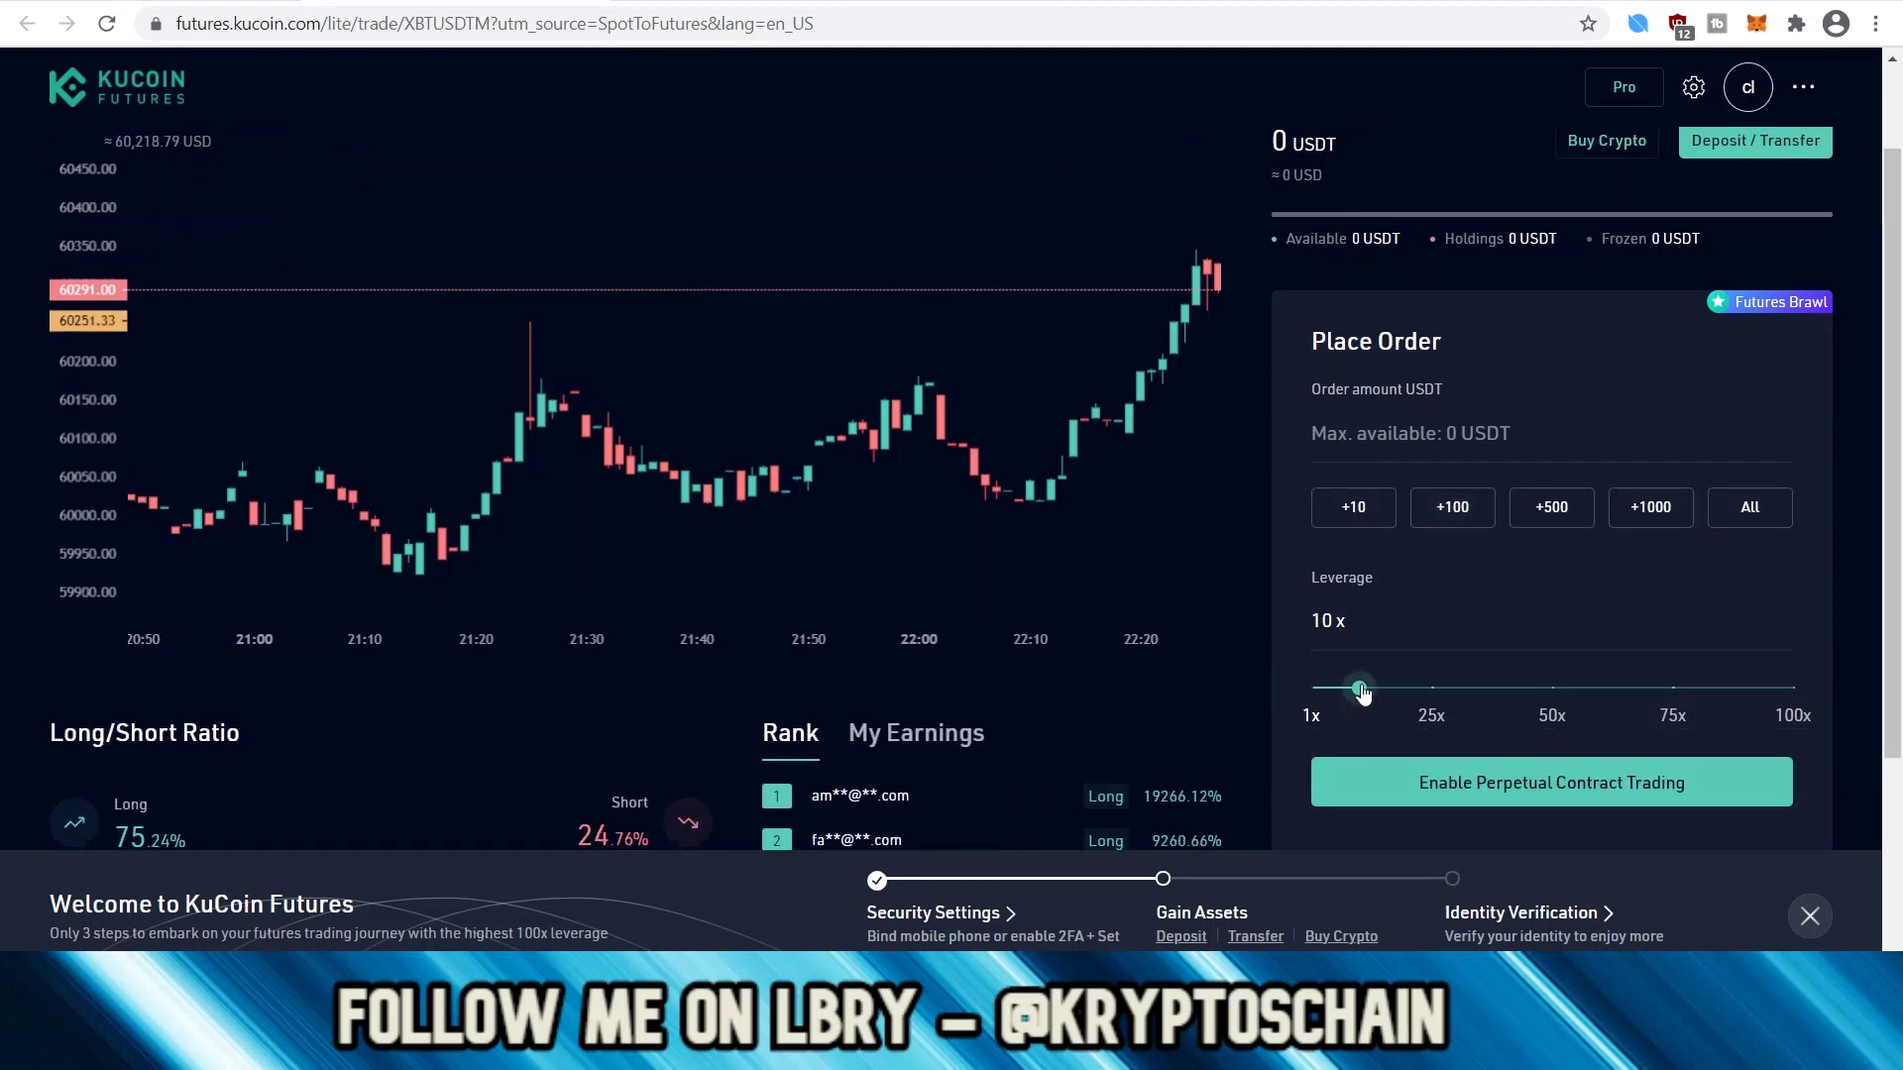